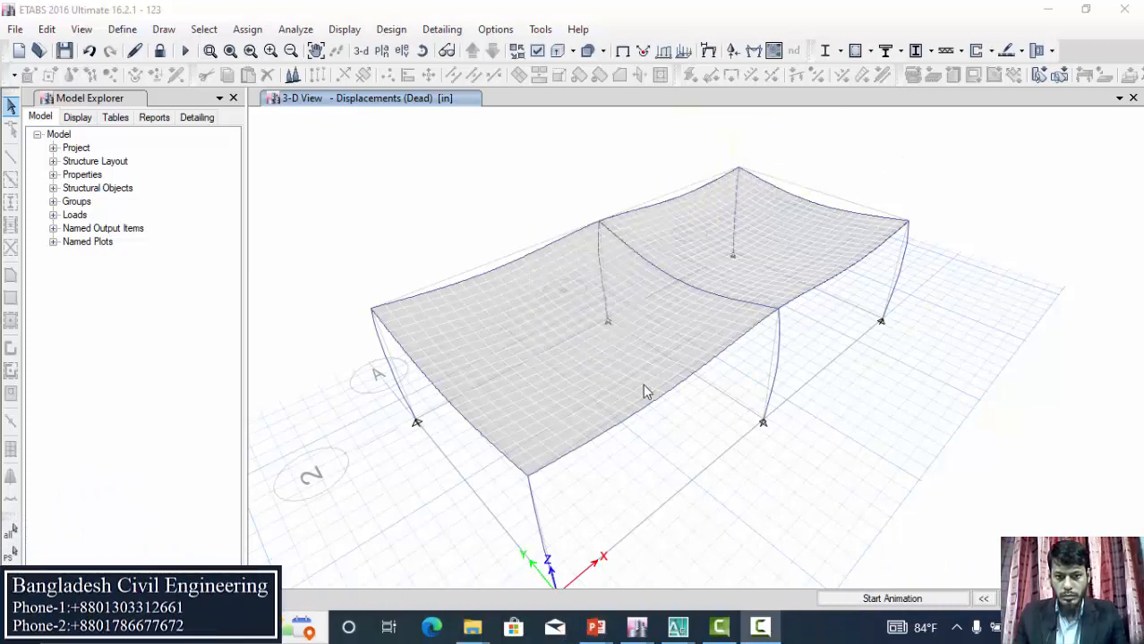
Switch to the "ETABS for Befinner Level-1" PowerPoint presentation and review the load combinations listed on the MODELING STEPS slide.
mouse_move(595, 313)
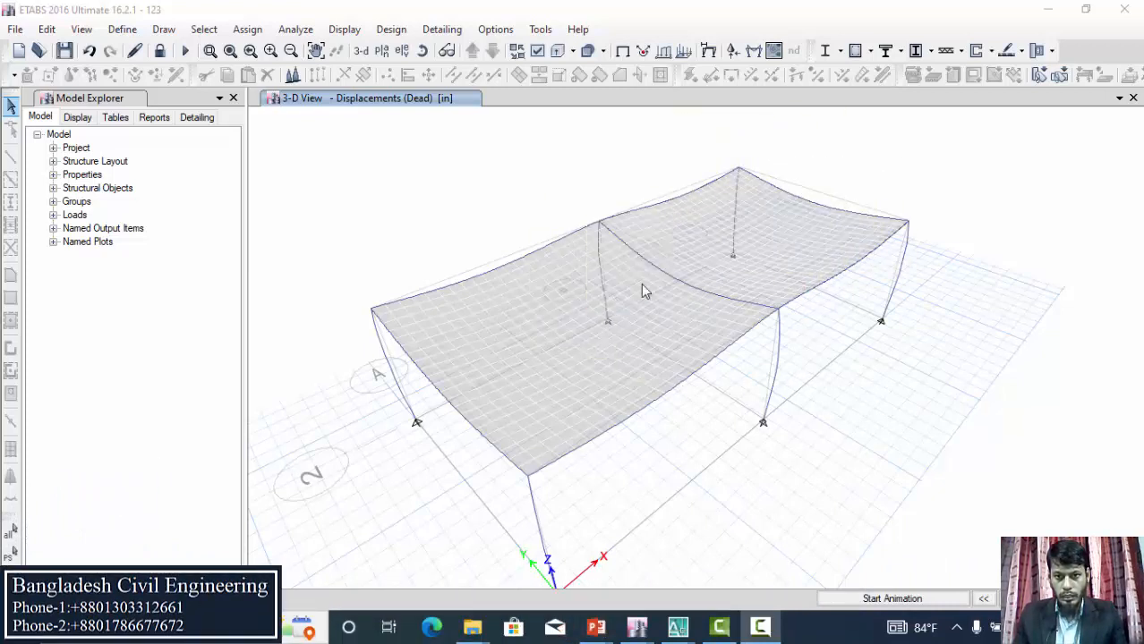
mouse_move(732, 284)
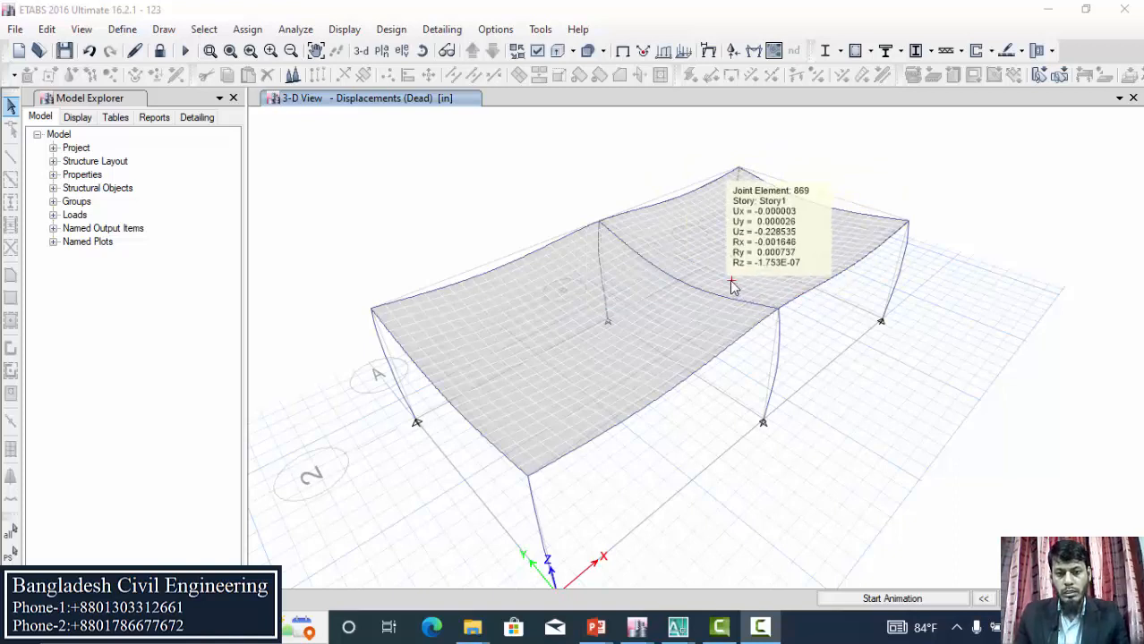
mouse_move(639, 276)
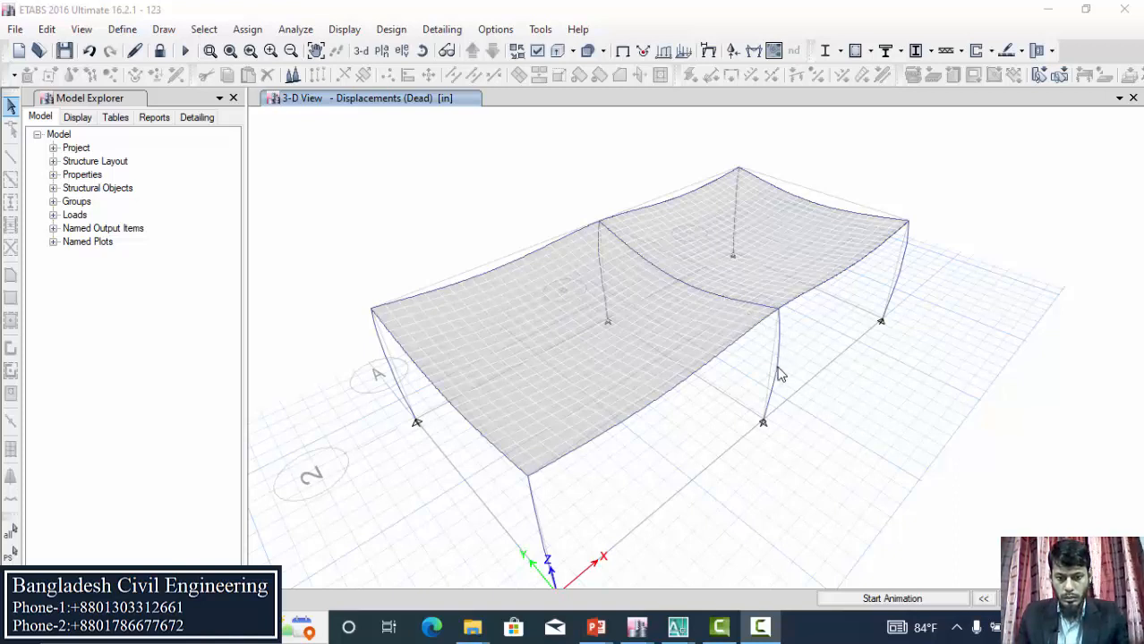
mouse_move(599, 629)
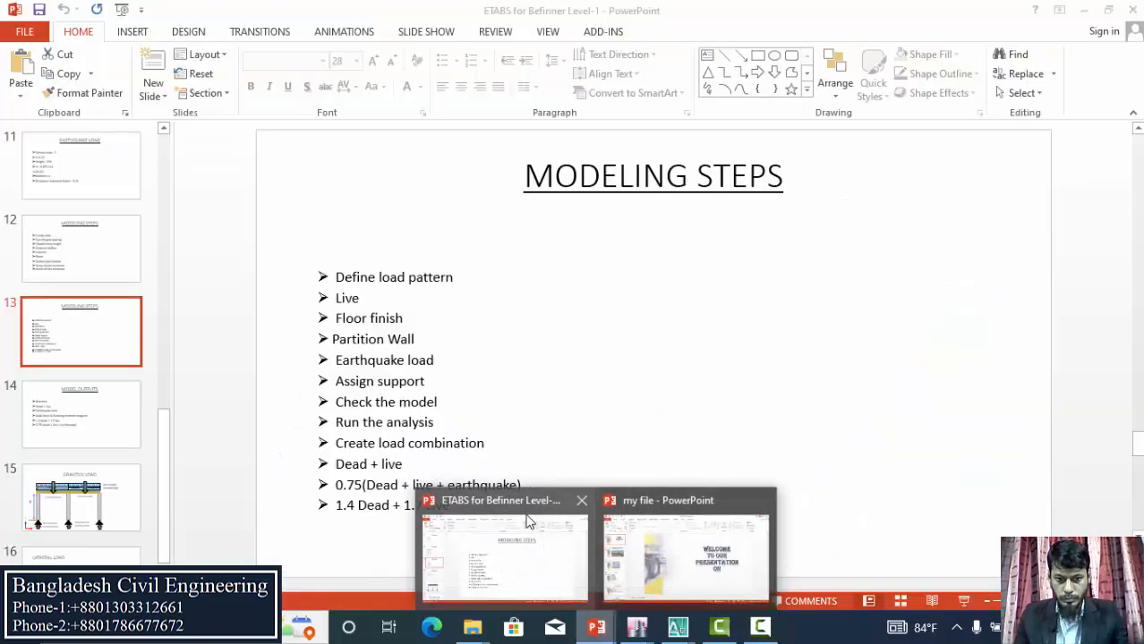
left_click(528, 523)
left_click(120, 331)
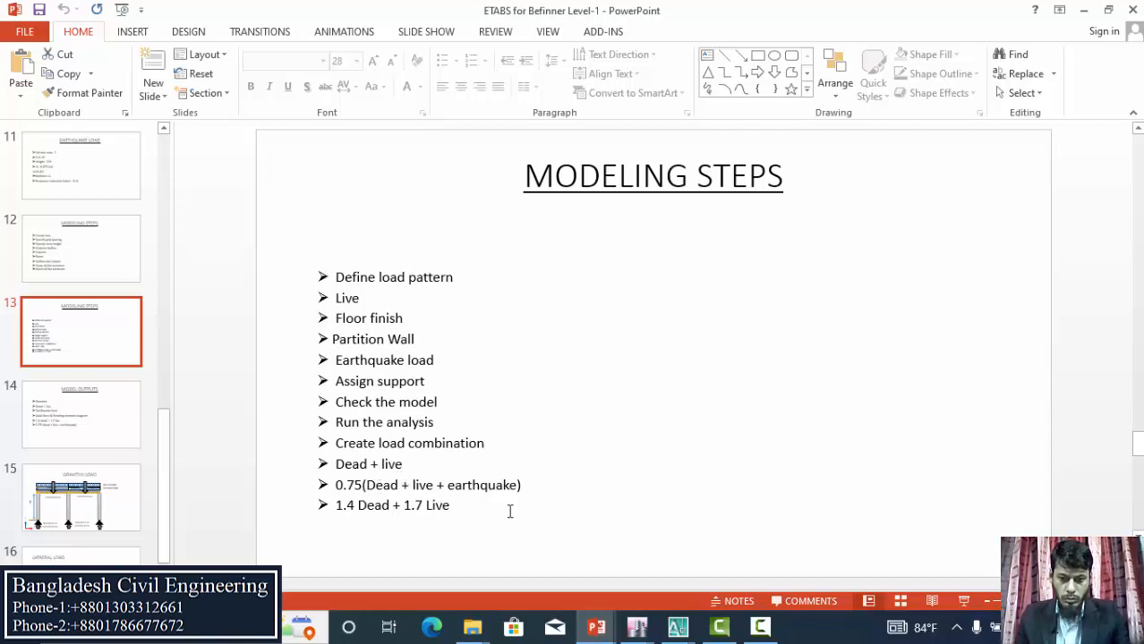
Return to the ETABS model 123 and unlock it, accepting deletion of the analysis results.
left_click(637, 626)
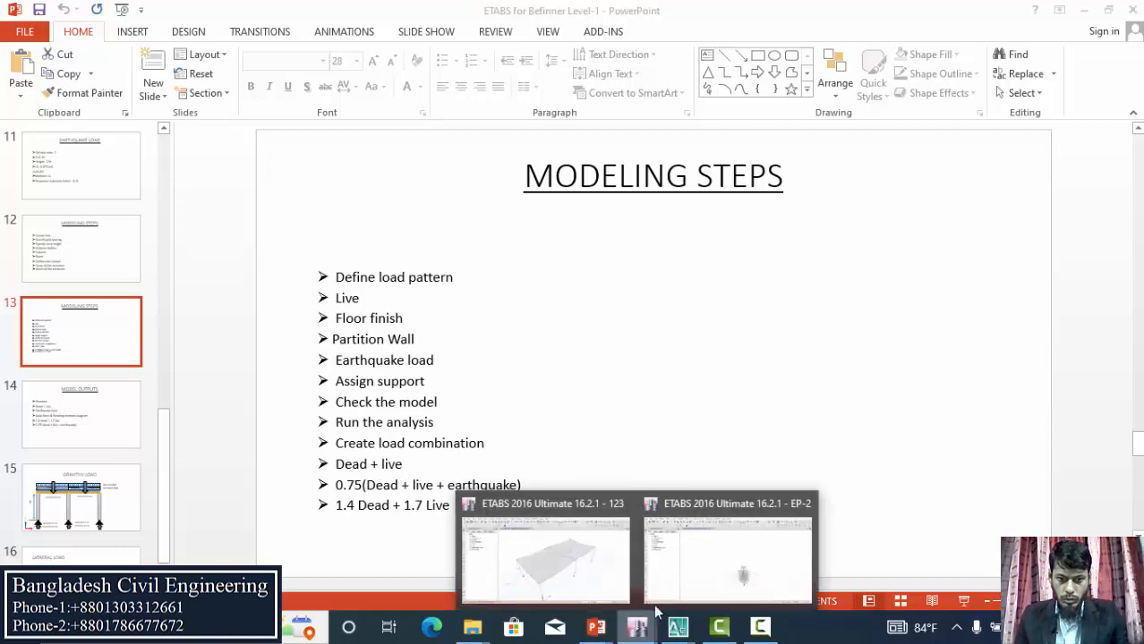
left_click(585, 581)
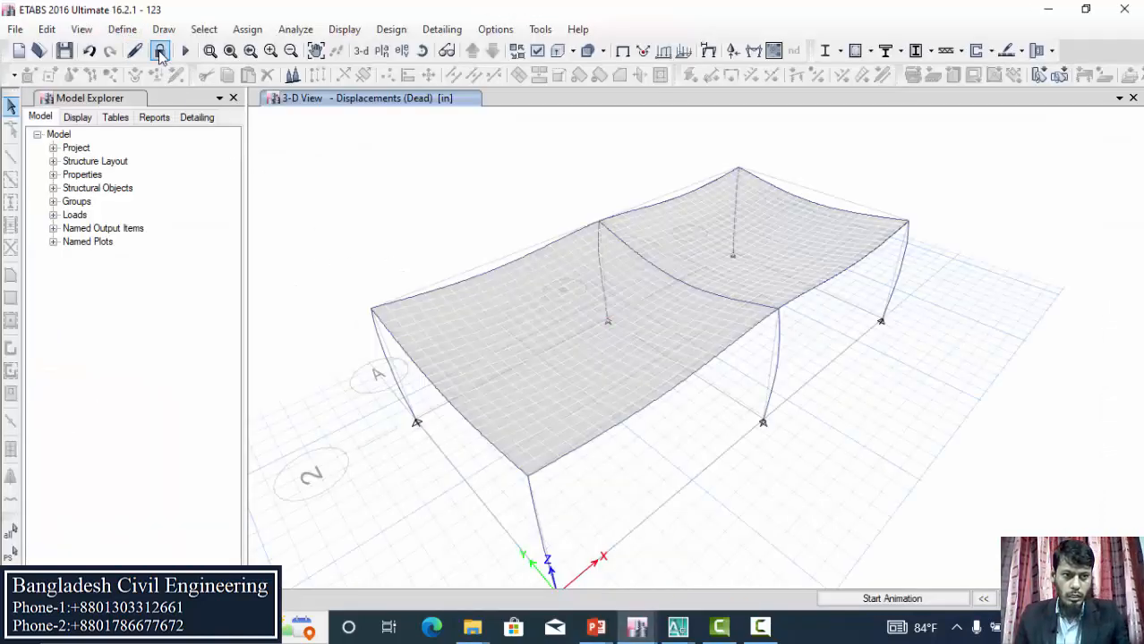
left_click(159, 52)
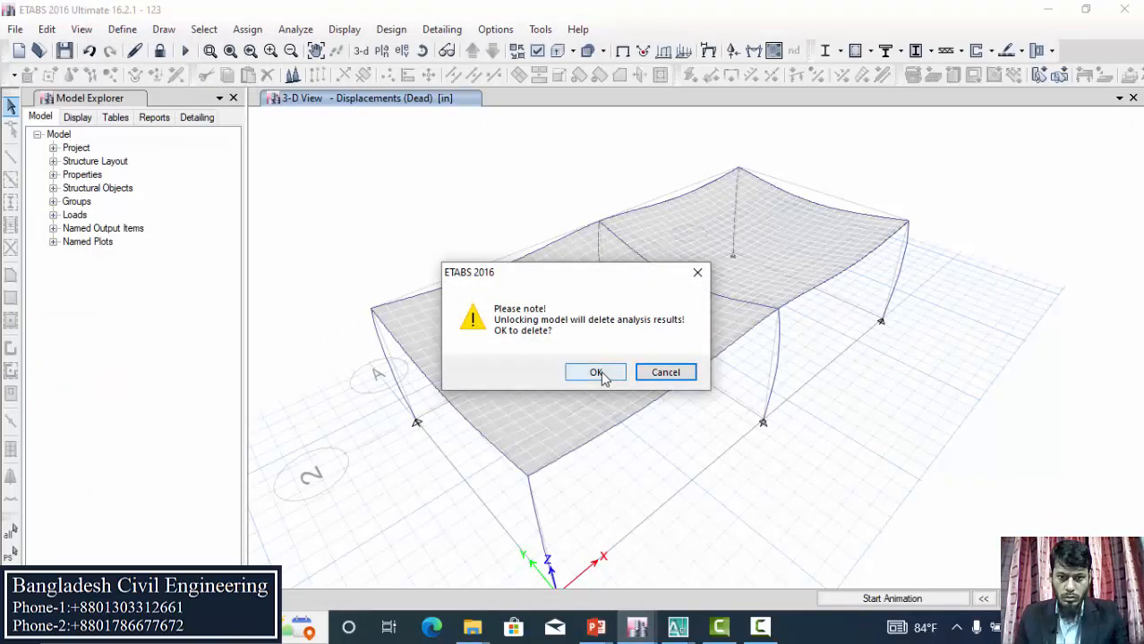
left_click(600, 374)
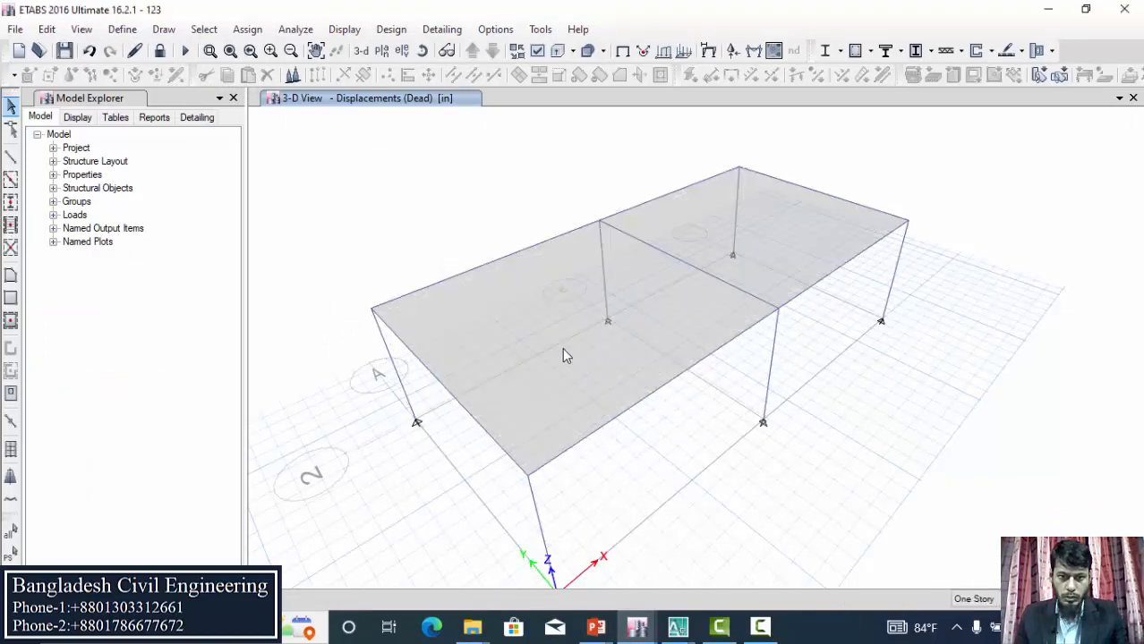
Start a new load combination and name it DL+LL.
left_click(122, 29)
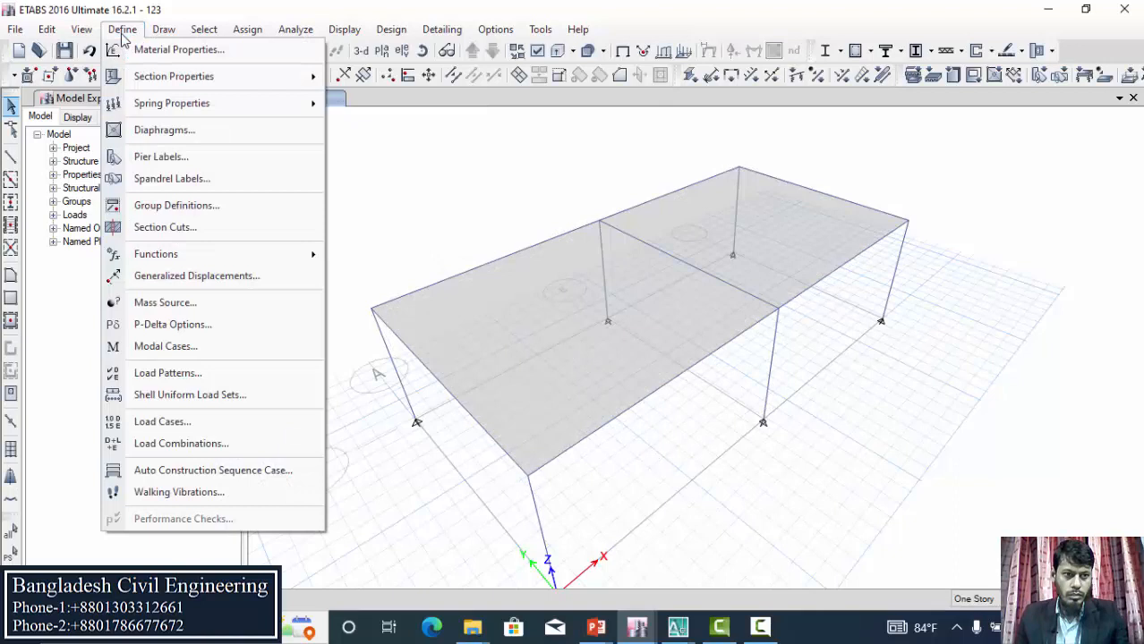
left_click(205, 444)
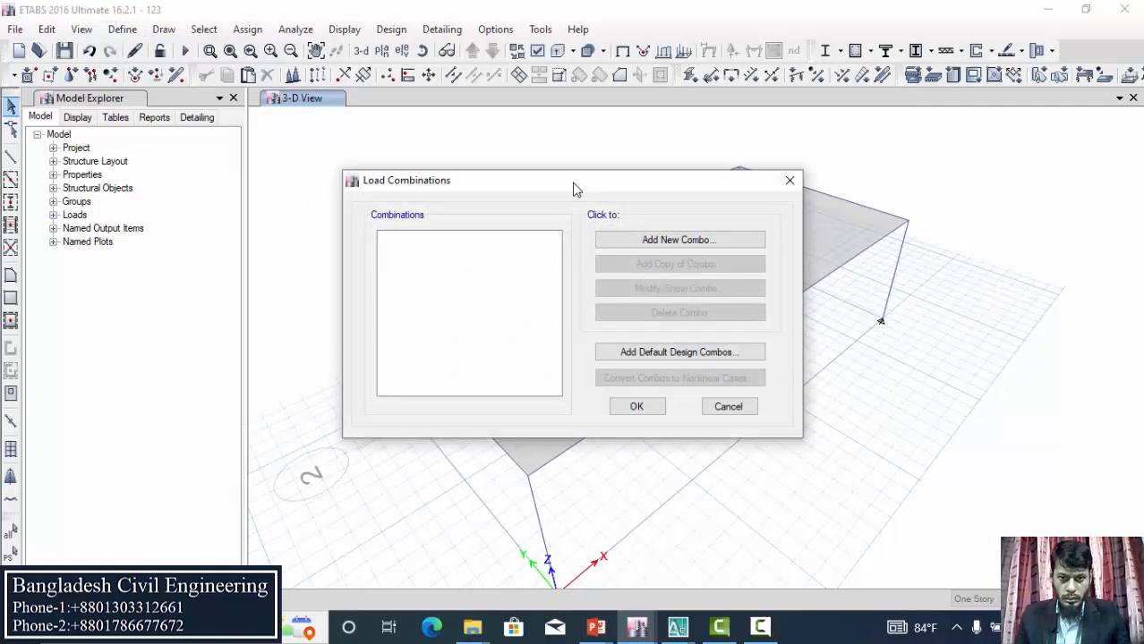
left_click_drag(576, 189, 632, 130)
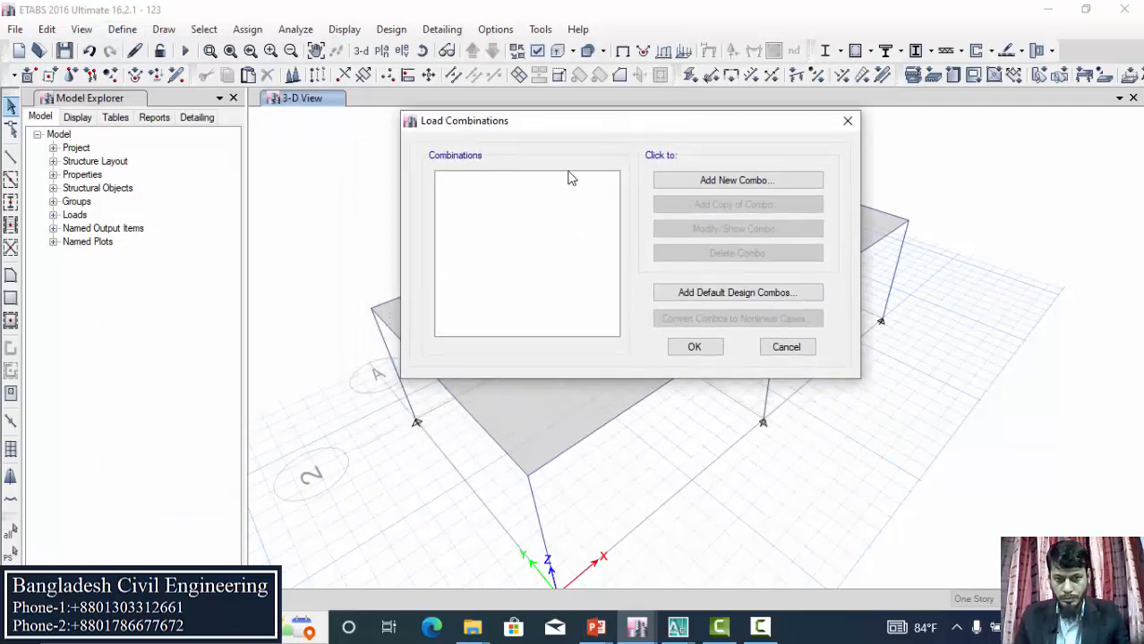
left_click(725, 182)
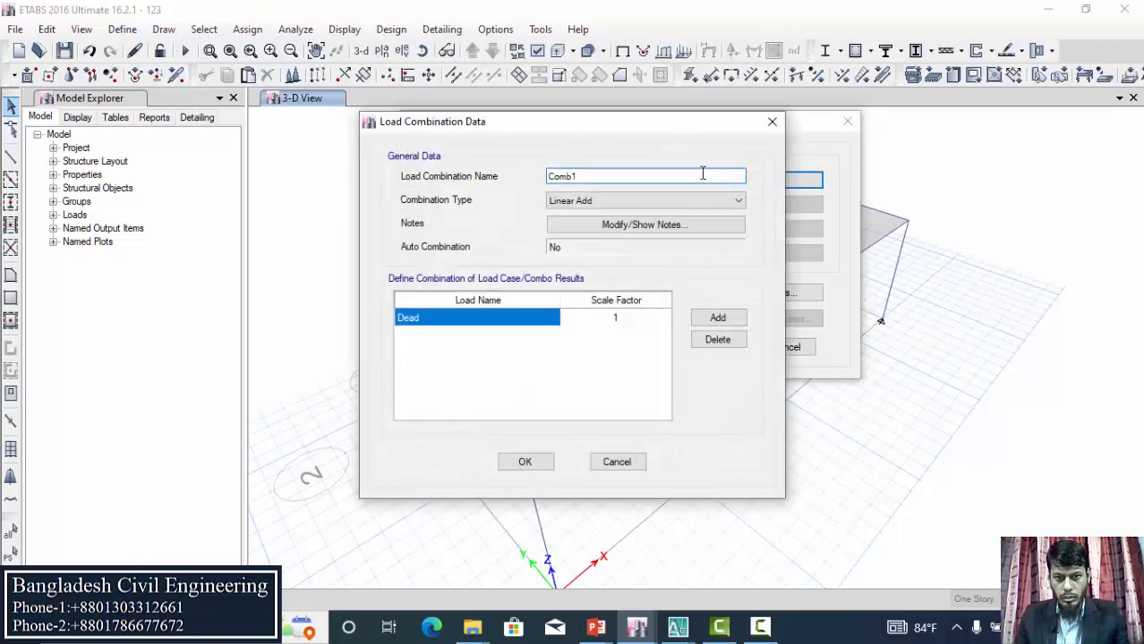
left_click_drag(650, 123, 745, 81)
left_click_drag(714, 134, 577, 143)
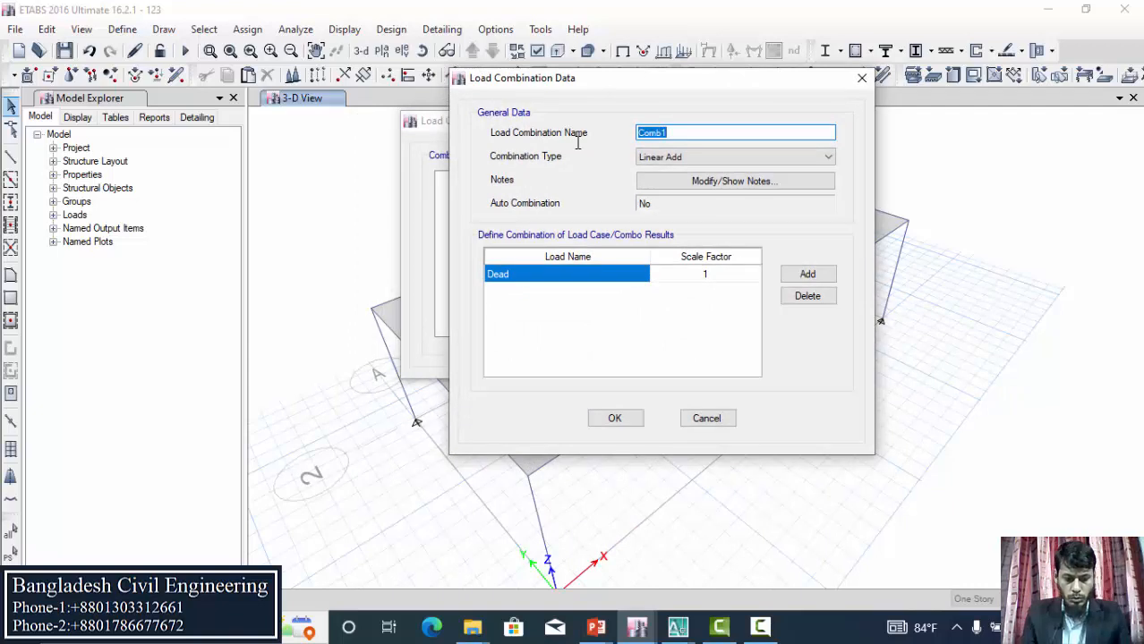
type("DL+LL")
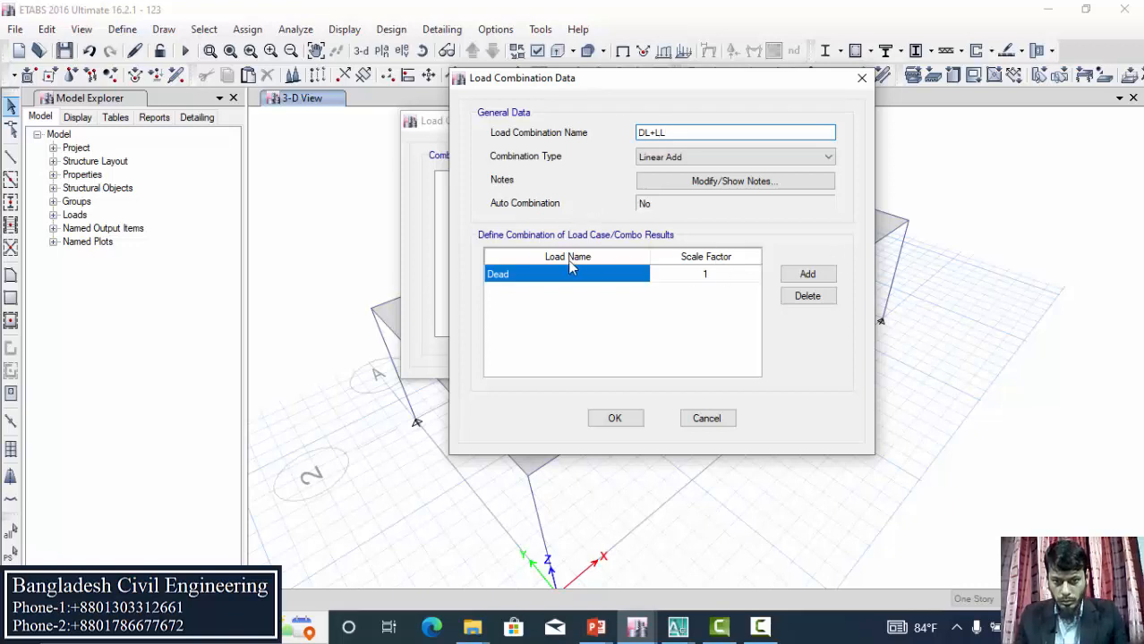
Add the FF, PW and Live load cases alongside Dead in the DL+LL combination and save it.
left_click(806, 274)
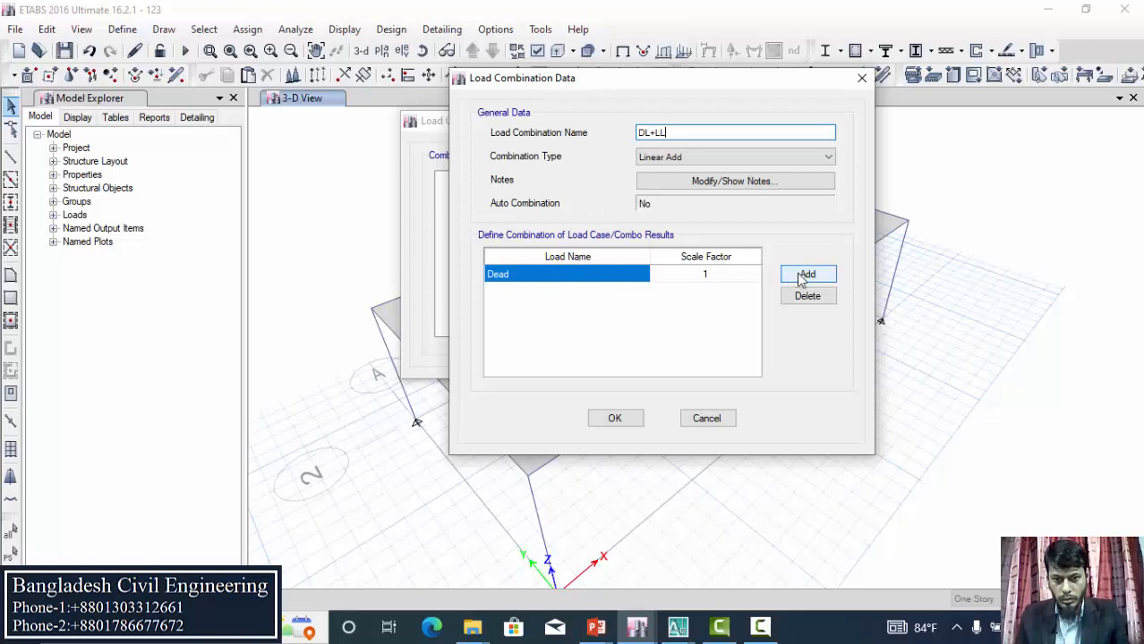
left_click(805, 275)
left_click(641, 292)
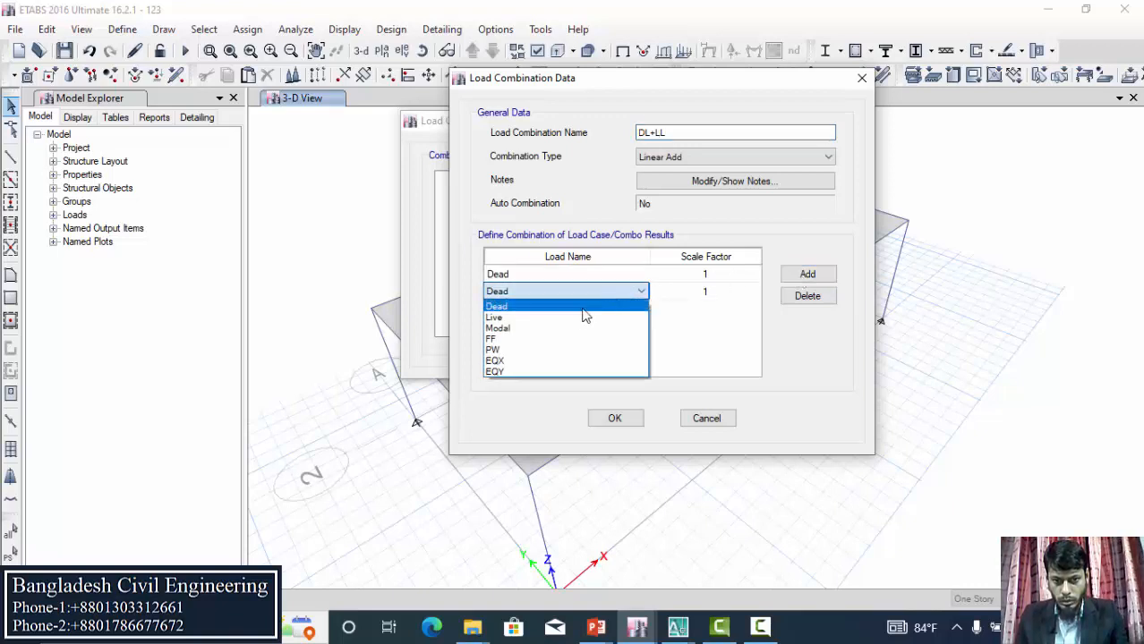
left_click(530, 339)
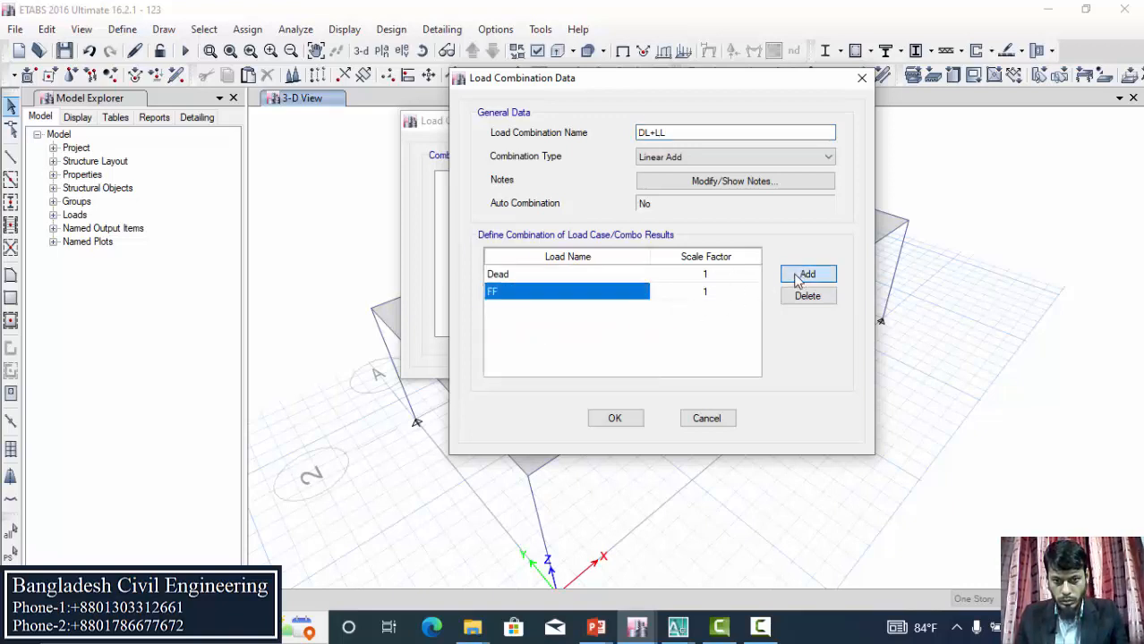
left_click(804, 274)
left_click(626, 308)
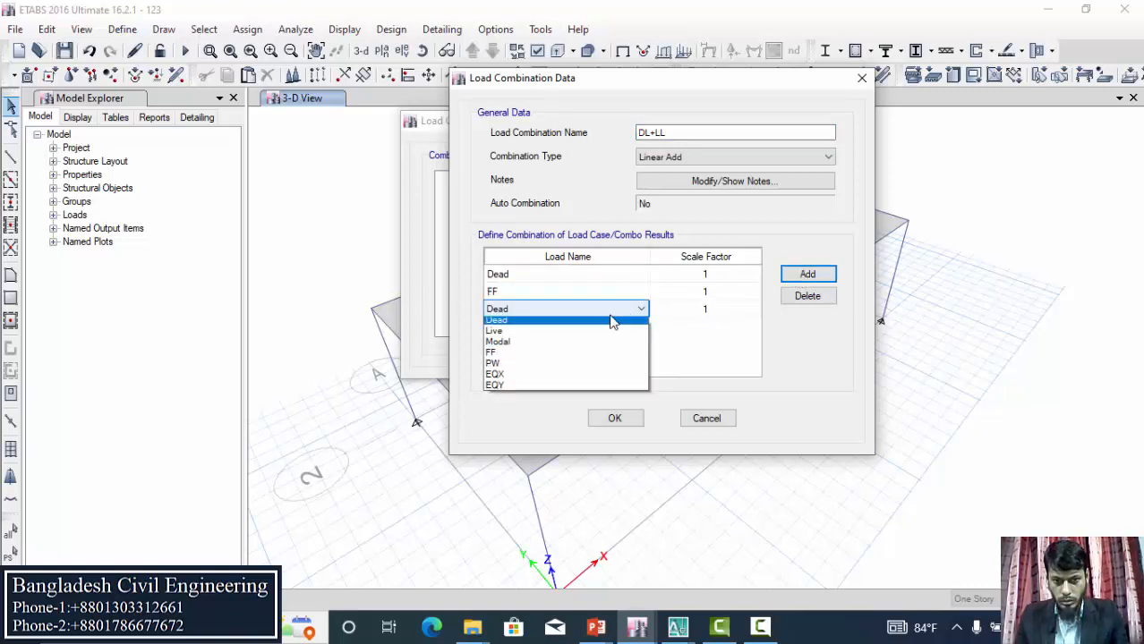
left_click(497, 368)
left_click(804, 274)
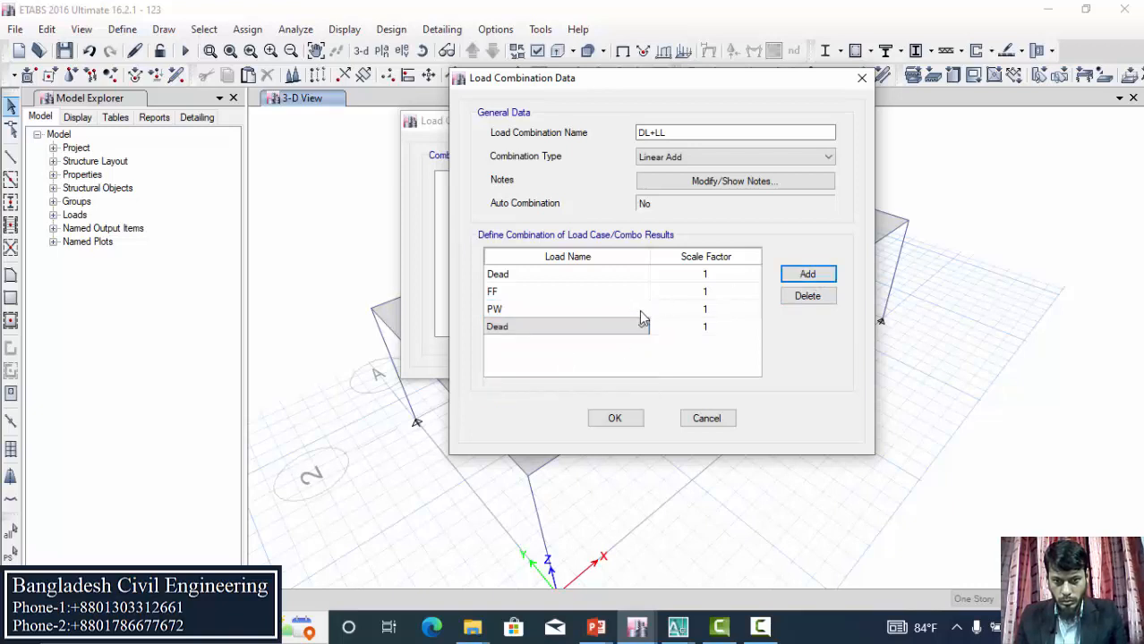
left_click(639, 326)
scroll(616, 340, "up", 1)
left_click(551, 354)
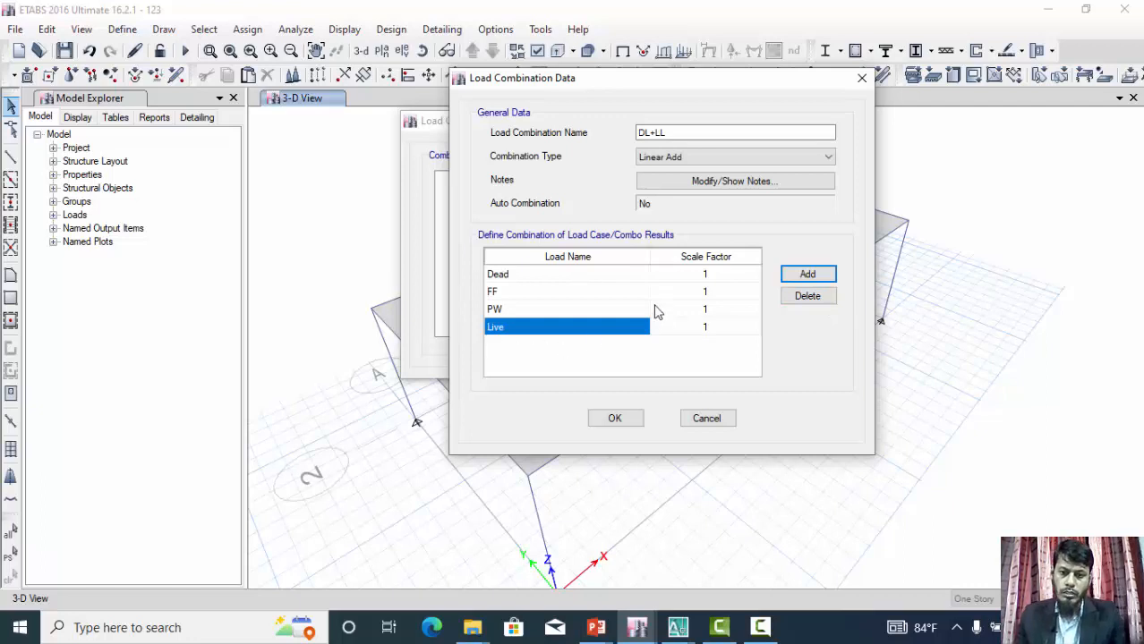
left_click(615, 418)
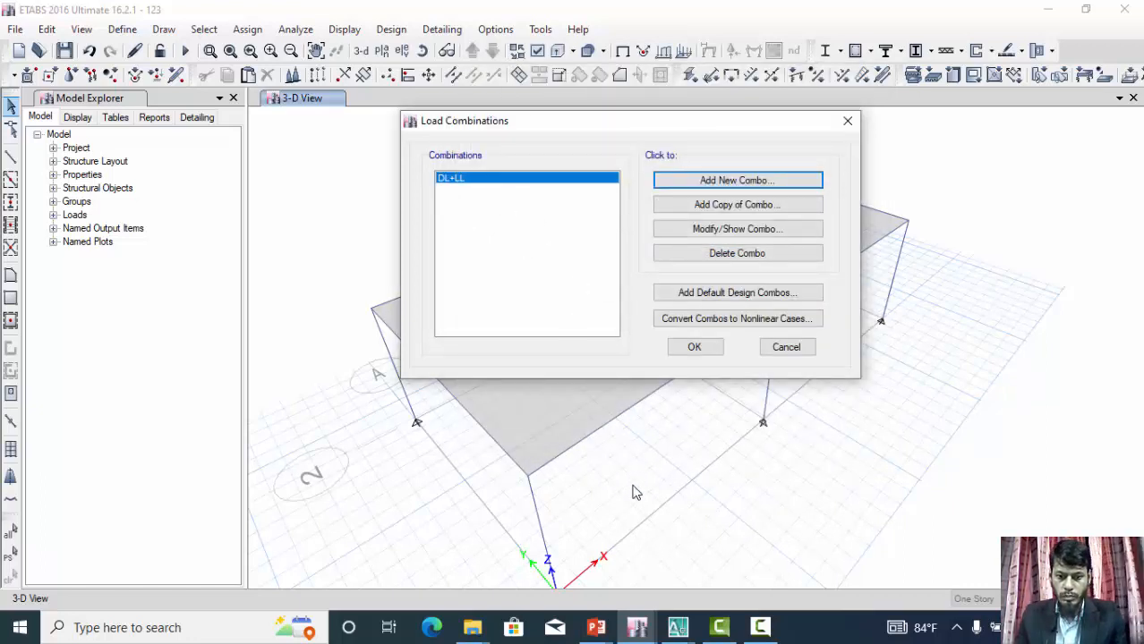
Check the remaining load combinations on the MODELING STEPS slide in PowerPoint and return to the ETABS model 123.
left_click(596, 627)
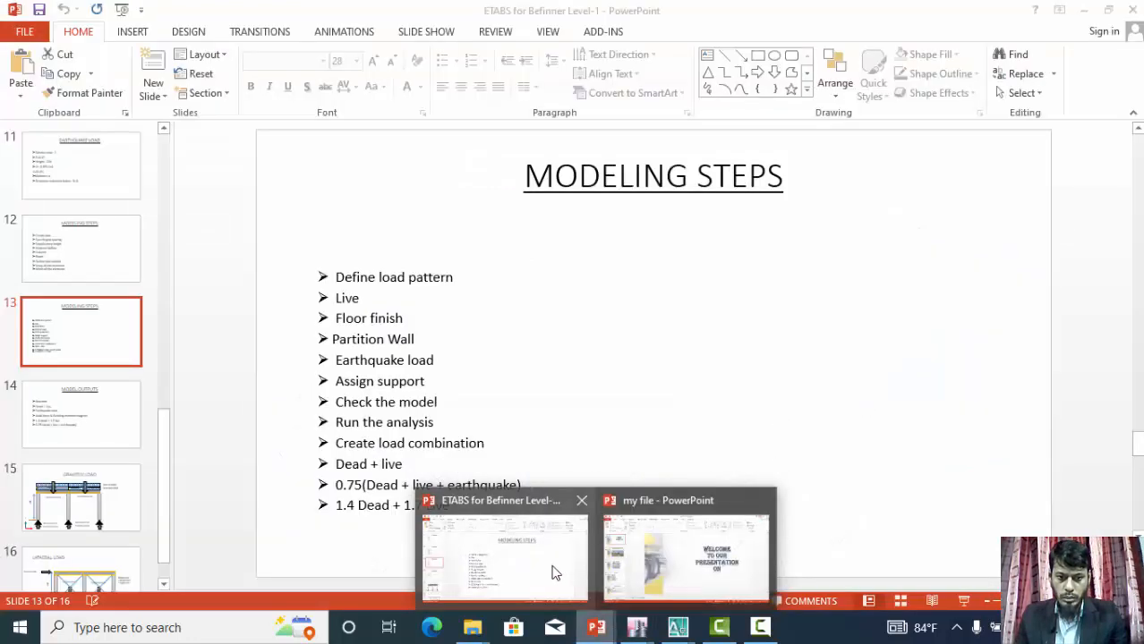
left_click(553, 571)
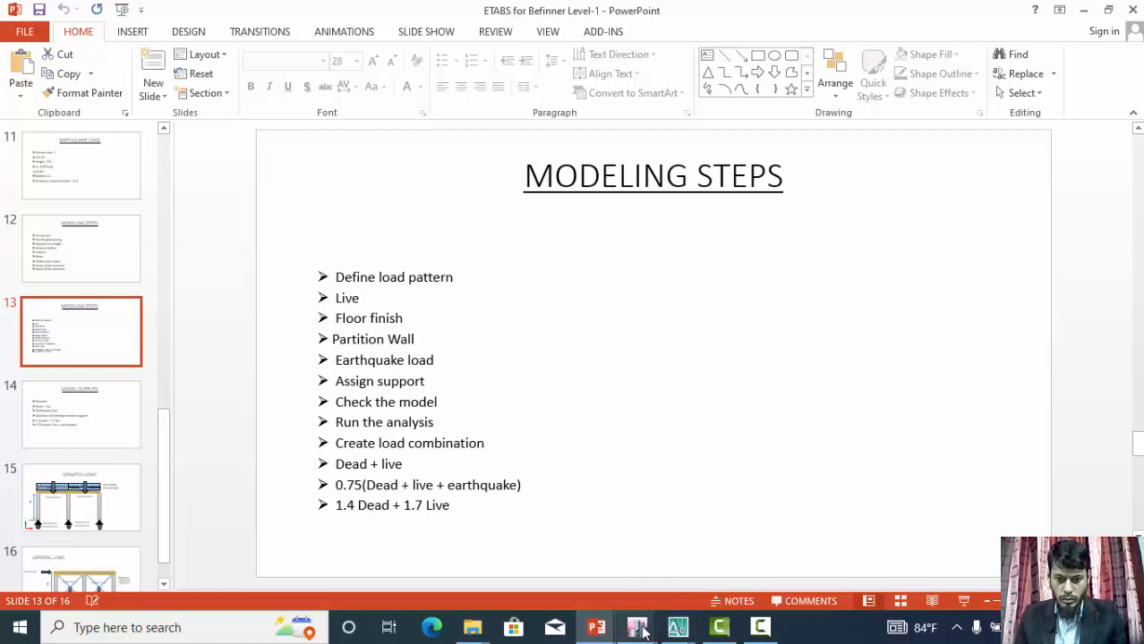
mouse_move(642, 628)
left_click(585, 580)
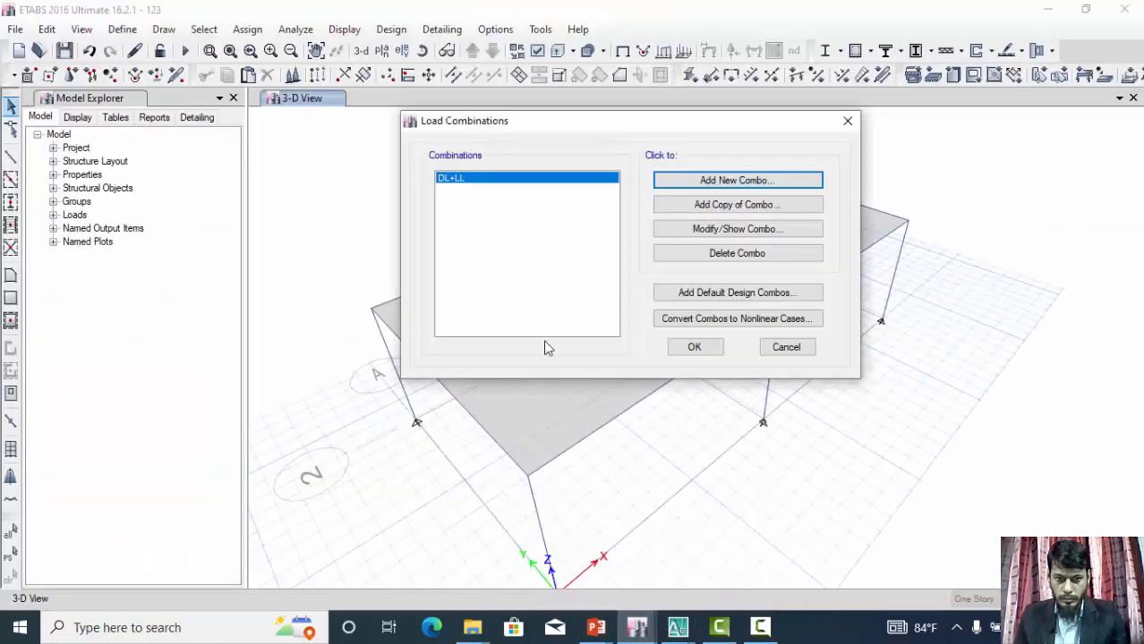
Create a copy of the DL+LL combination and name it 1.4DL+1.7LL.
left_click(742, 207)
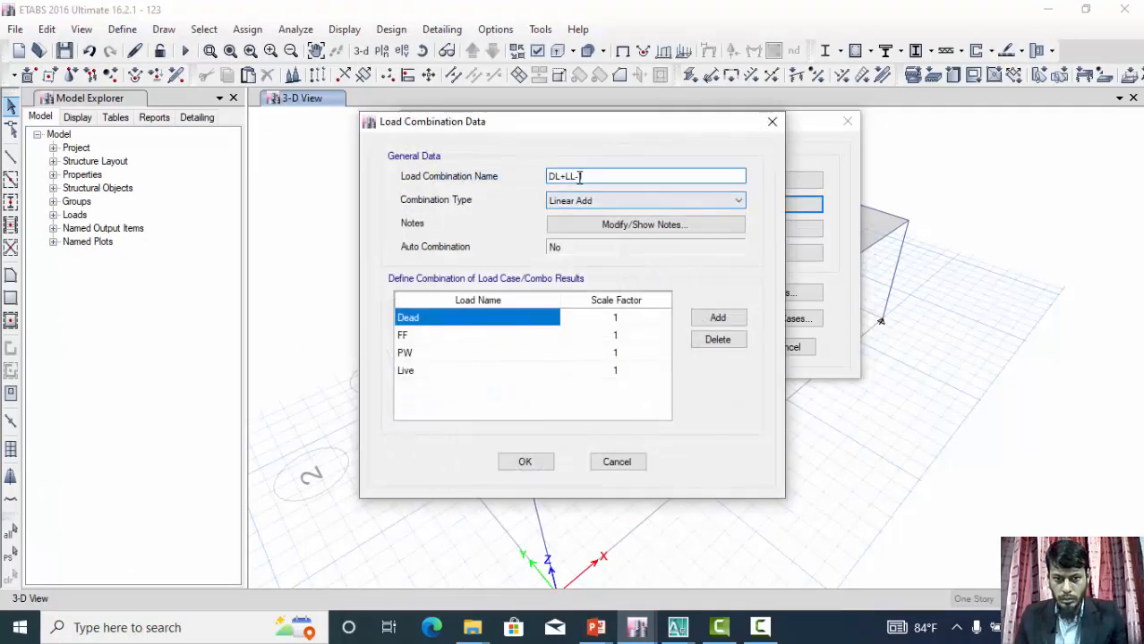
type("1.4DL+")
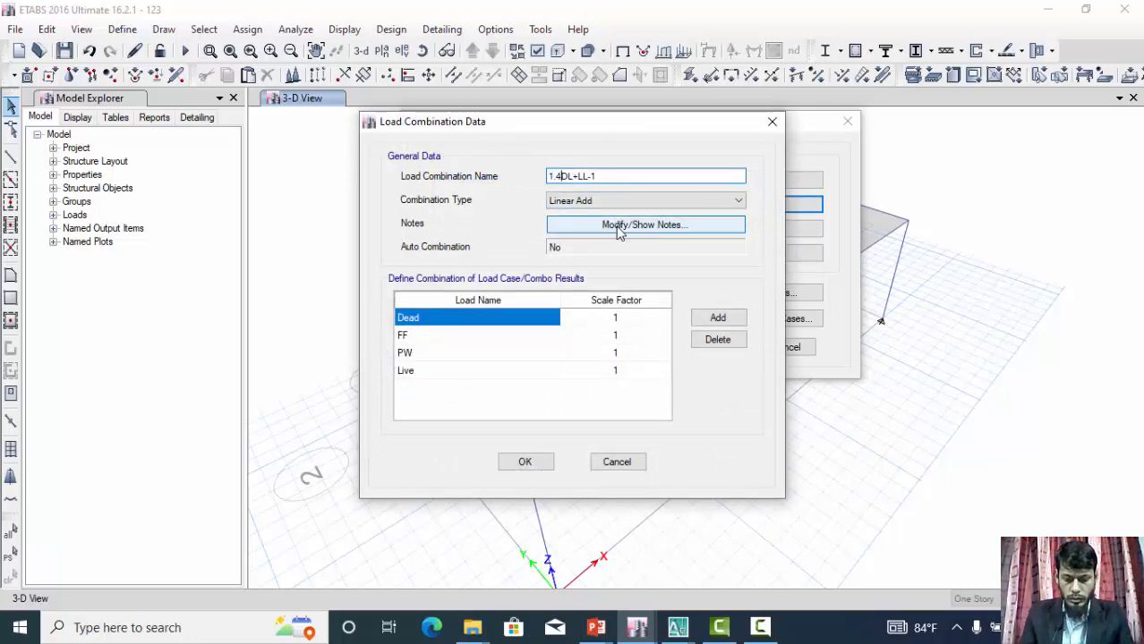
type("1.")
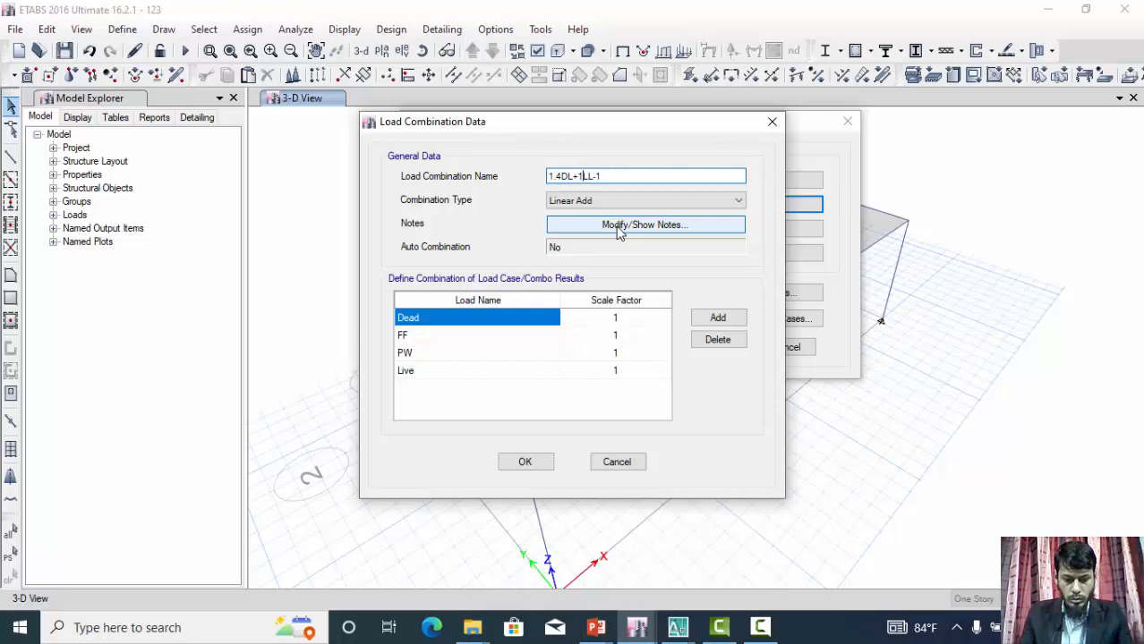
type("7")
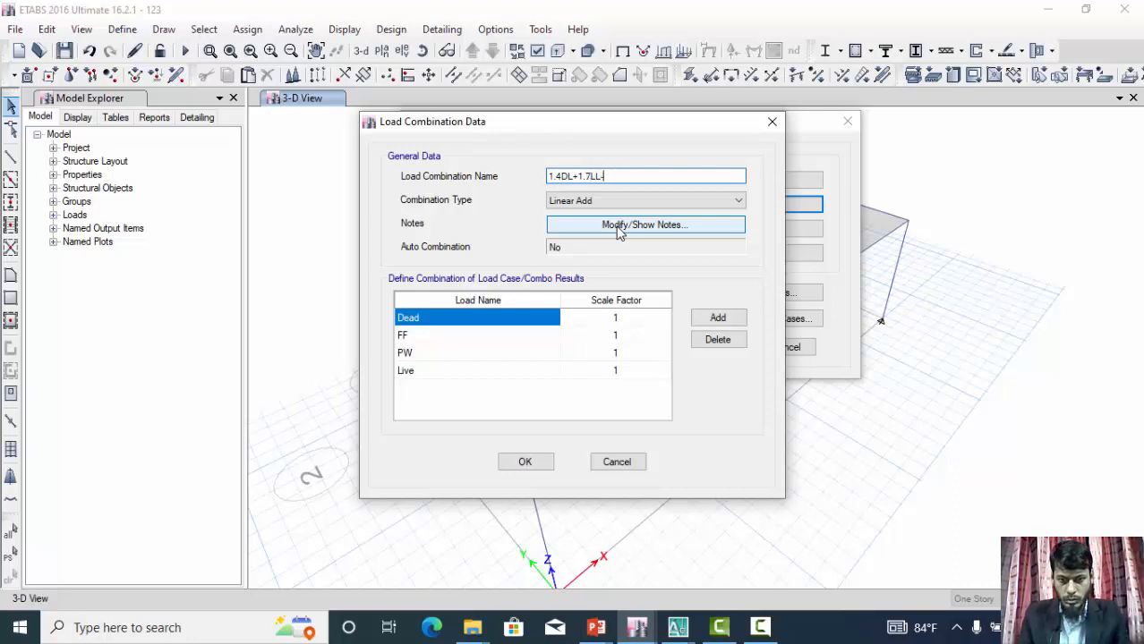
Set the scale factors of Dead, FF and PW to 1.4 and of Live to 1.7.
left_click(631, 319)
left_click(631, 319)
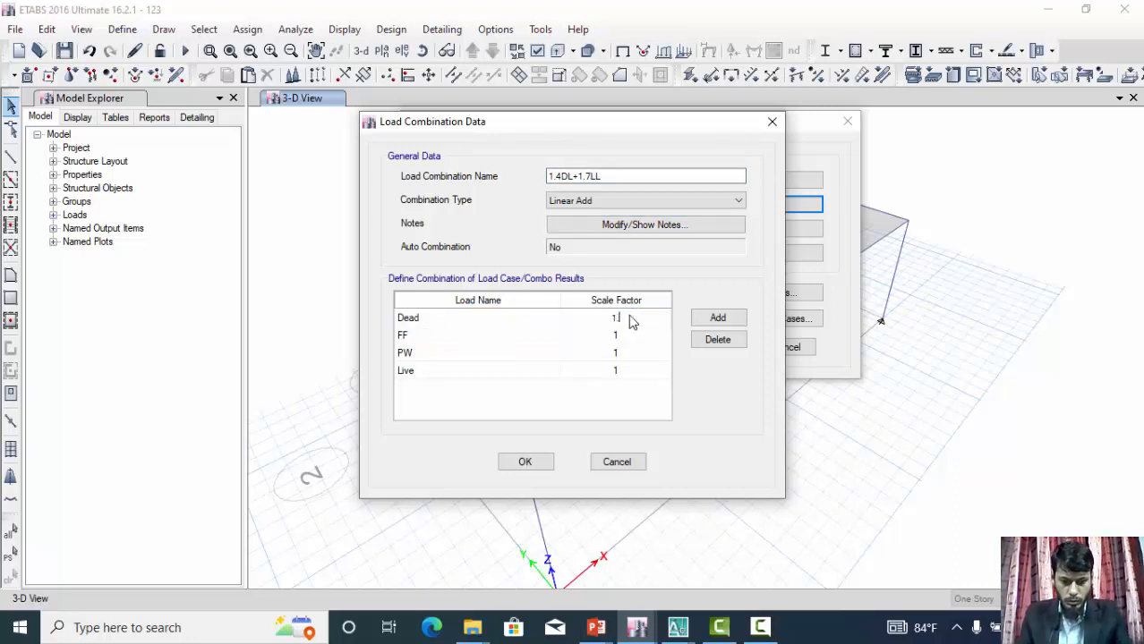
type(".4")
left_click(629, 337)
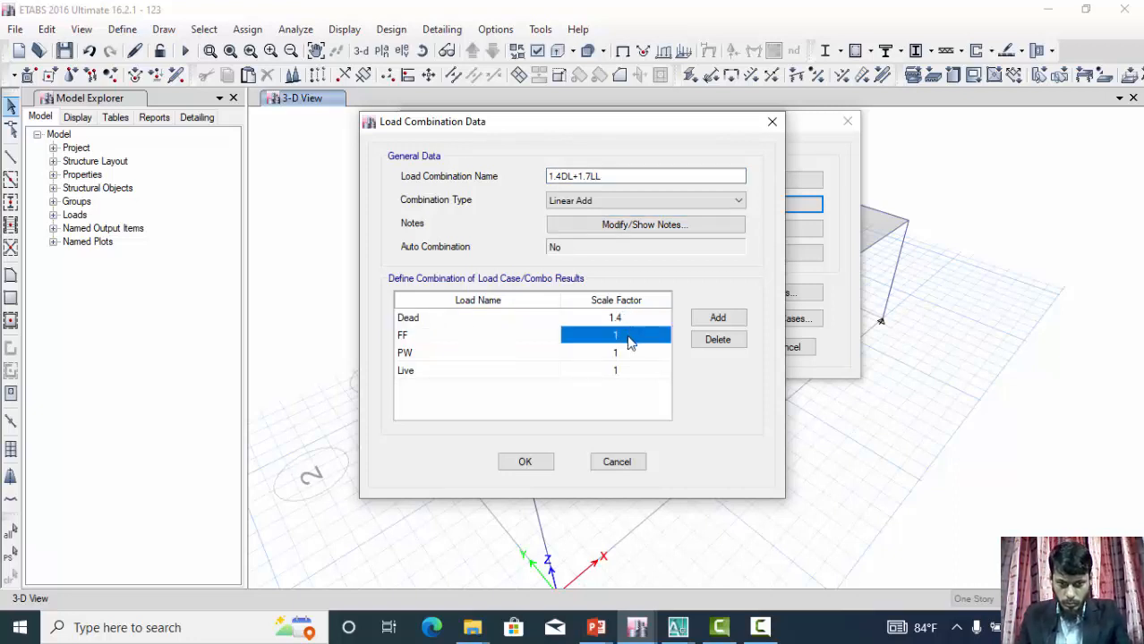
left_click(629, 338)
type(".4")
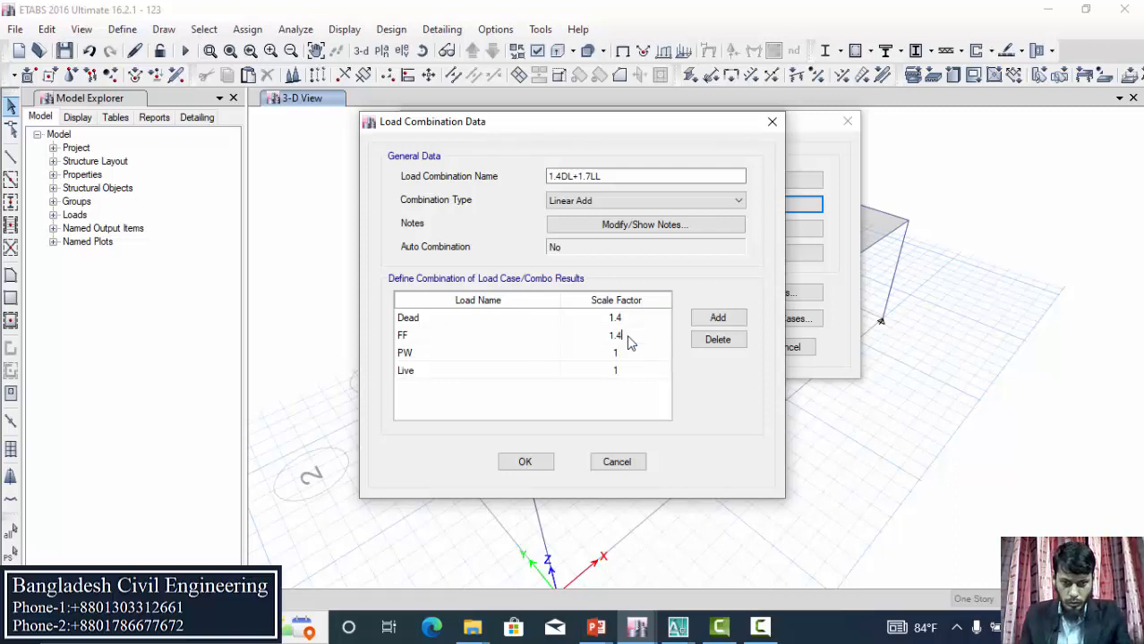
left_click(625, 355)
left_click(625, 356)
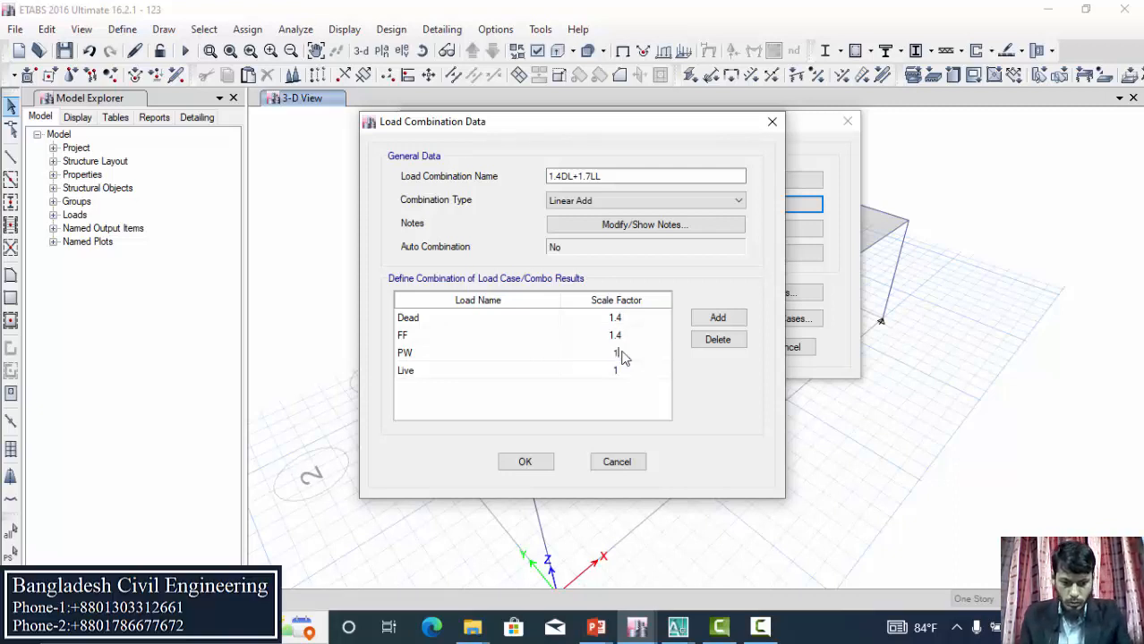
left_click(623, 381)
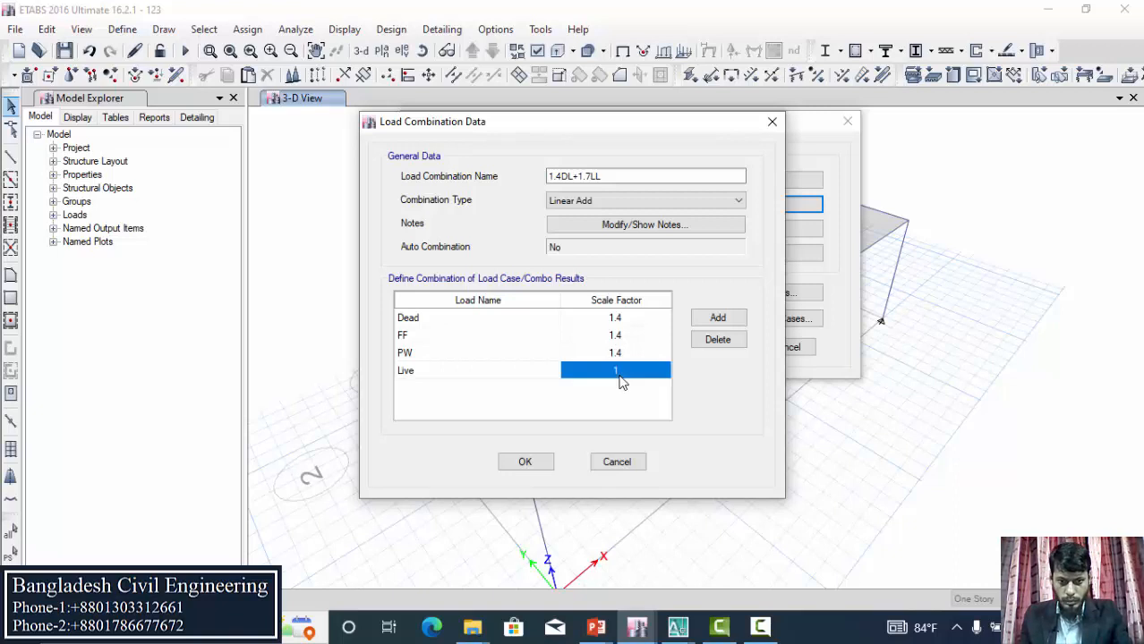
left_click(623, 380)
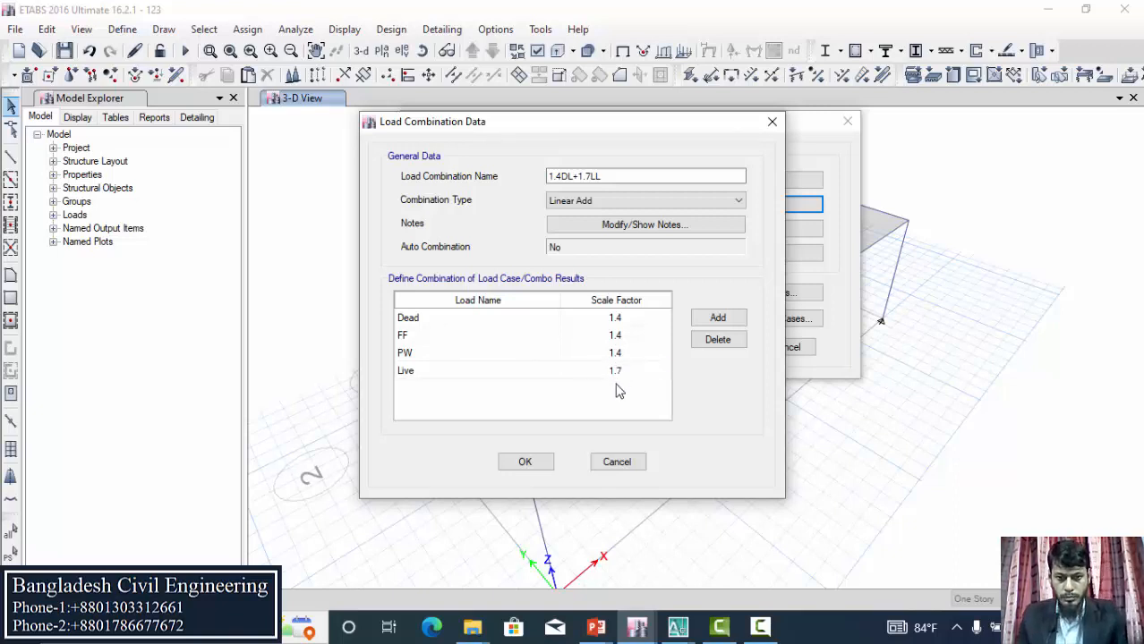
Save the 1.4DL+1.7LL combination and close the PowerPoint presentation named my file.
left_click(524, 462)
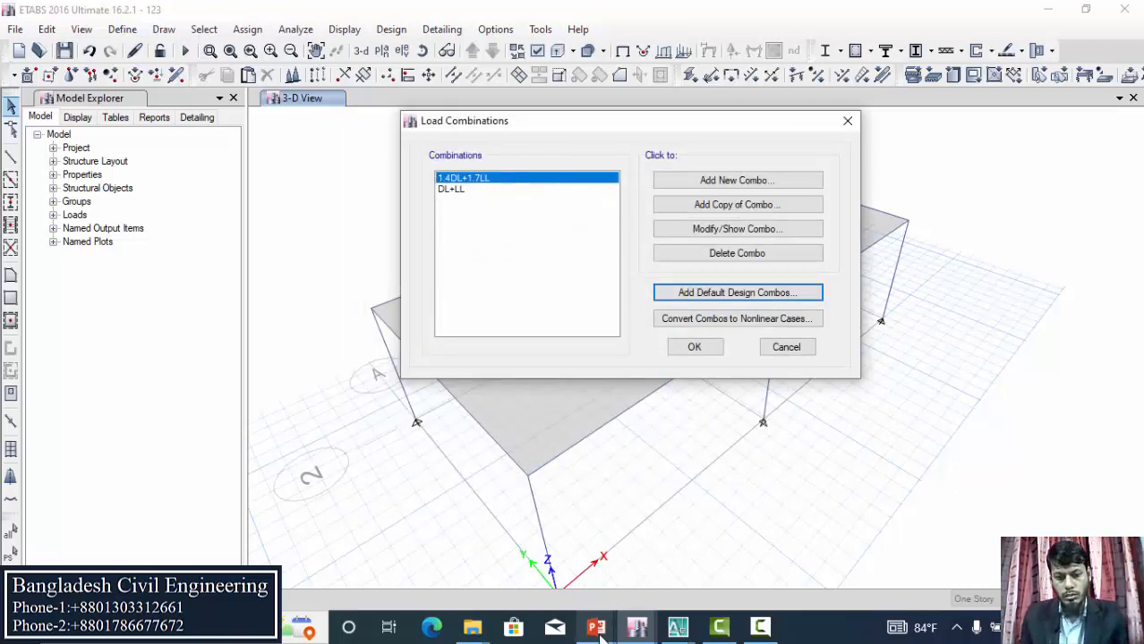
mouse_move(605, 632)
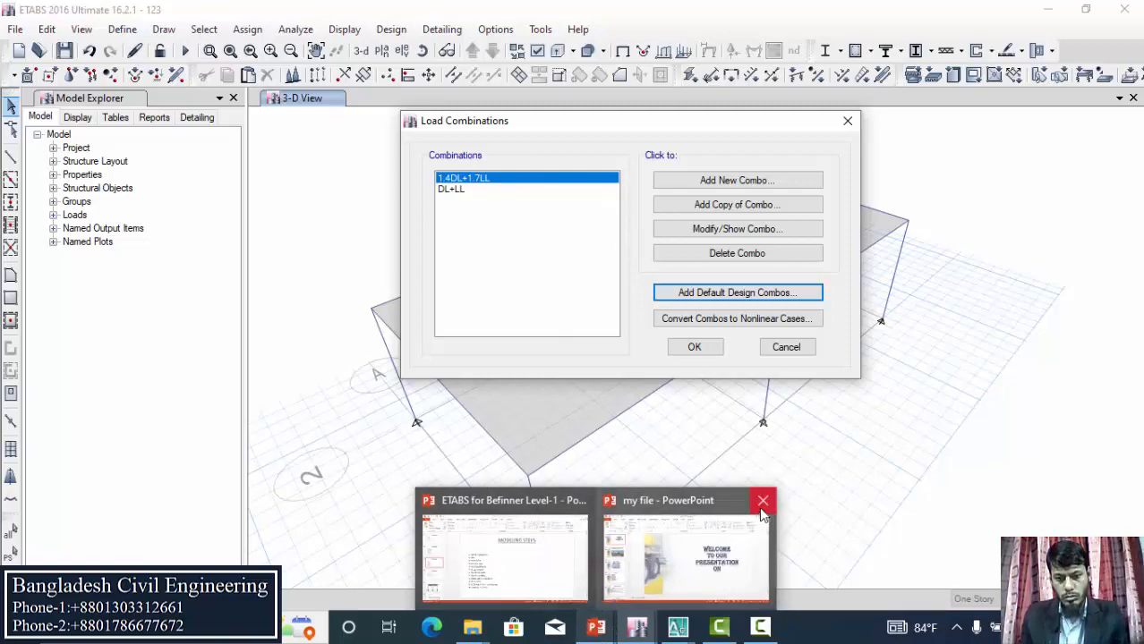
mouse_move(762, 506)
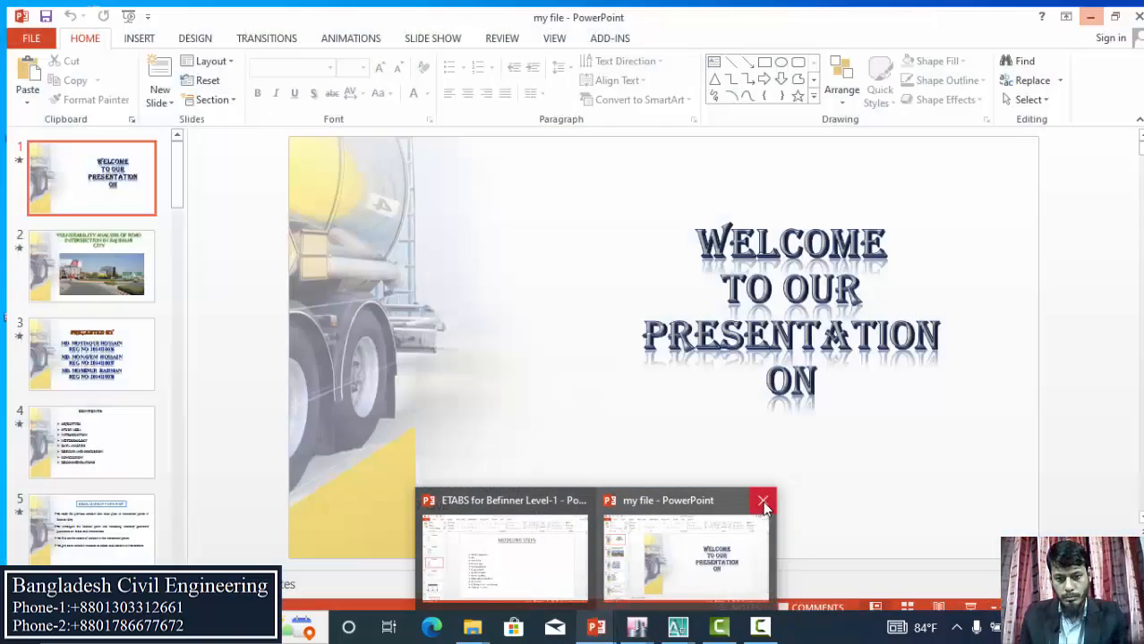
left_click(762, 507)
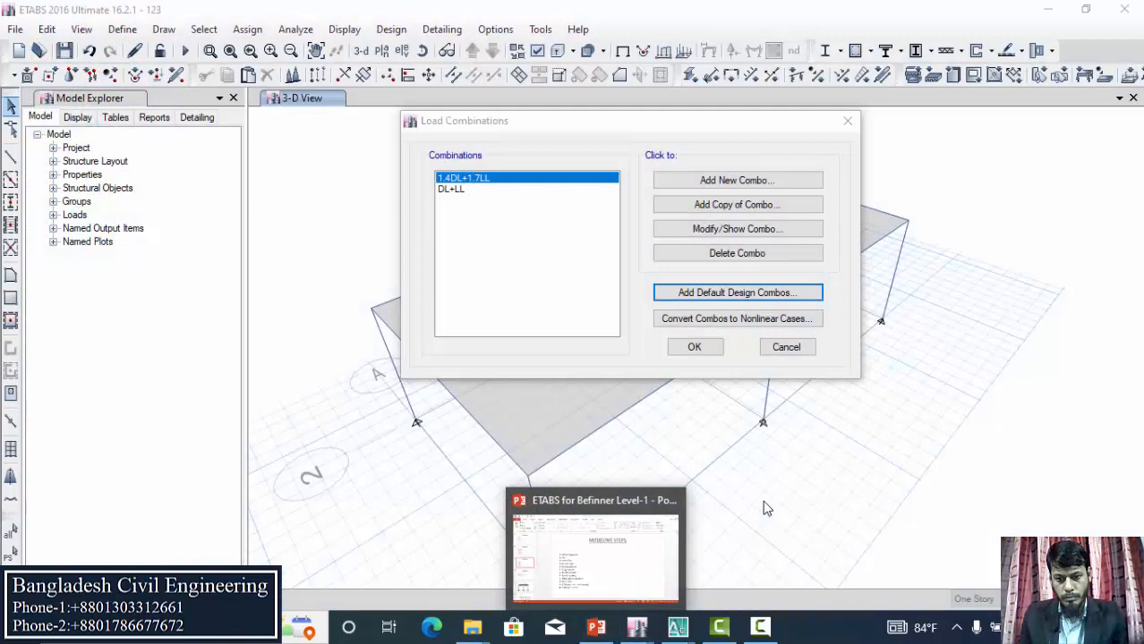
Check the remaining load combination on the MODELING STEPS slide in PowerPoint and switch back to the ETABS model 123.
left_click(613, 536)
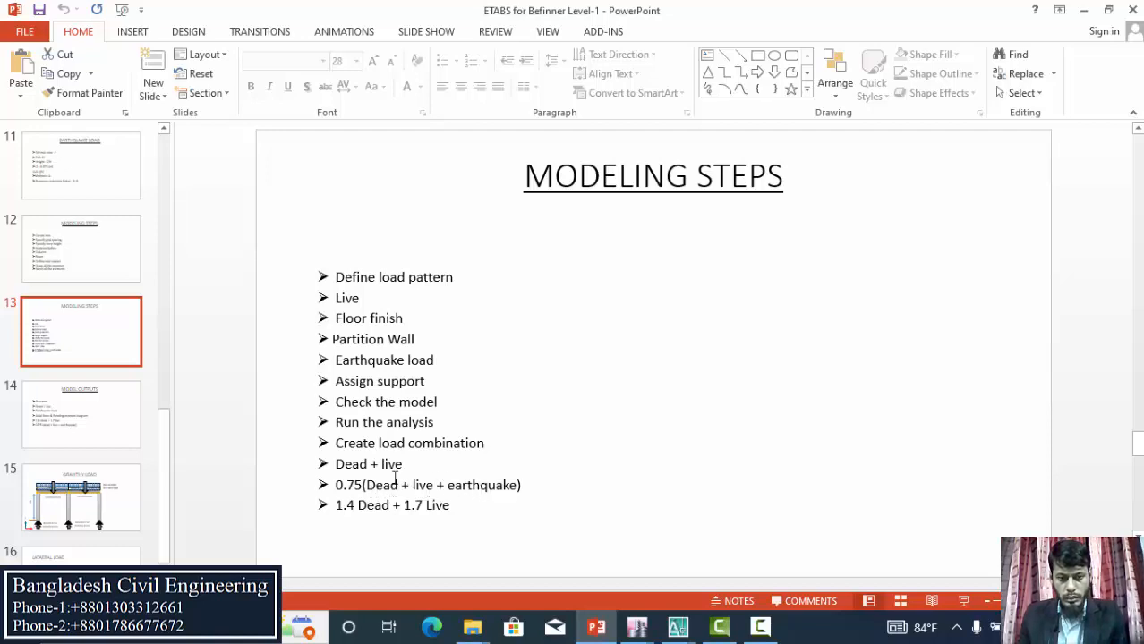
mouse_move(651, 631)
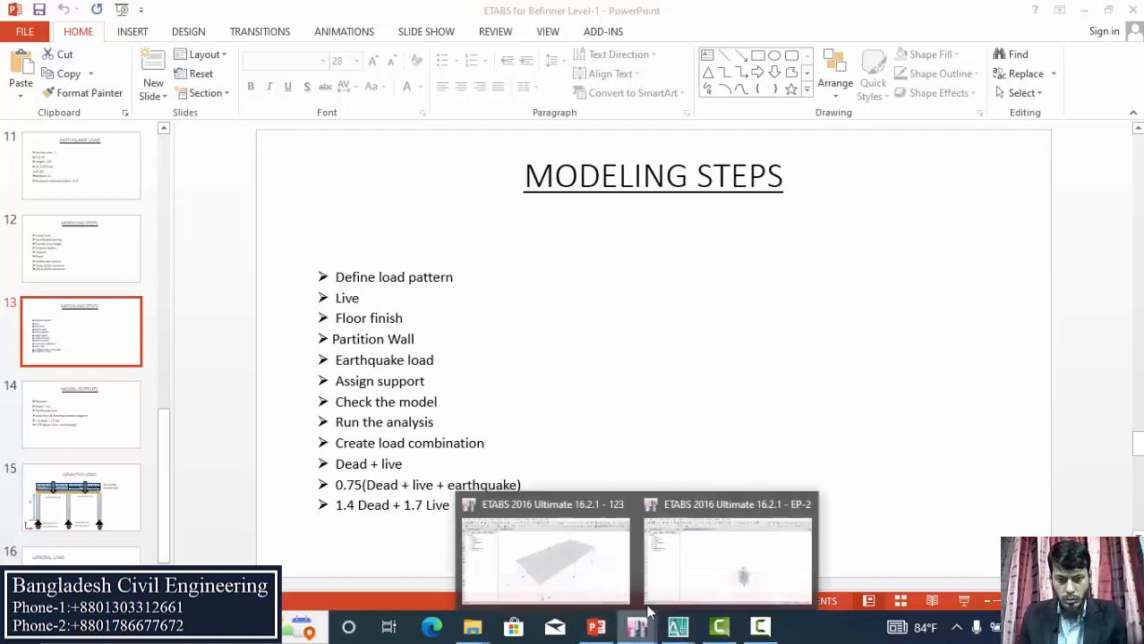
left_click(571, 562)
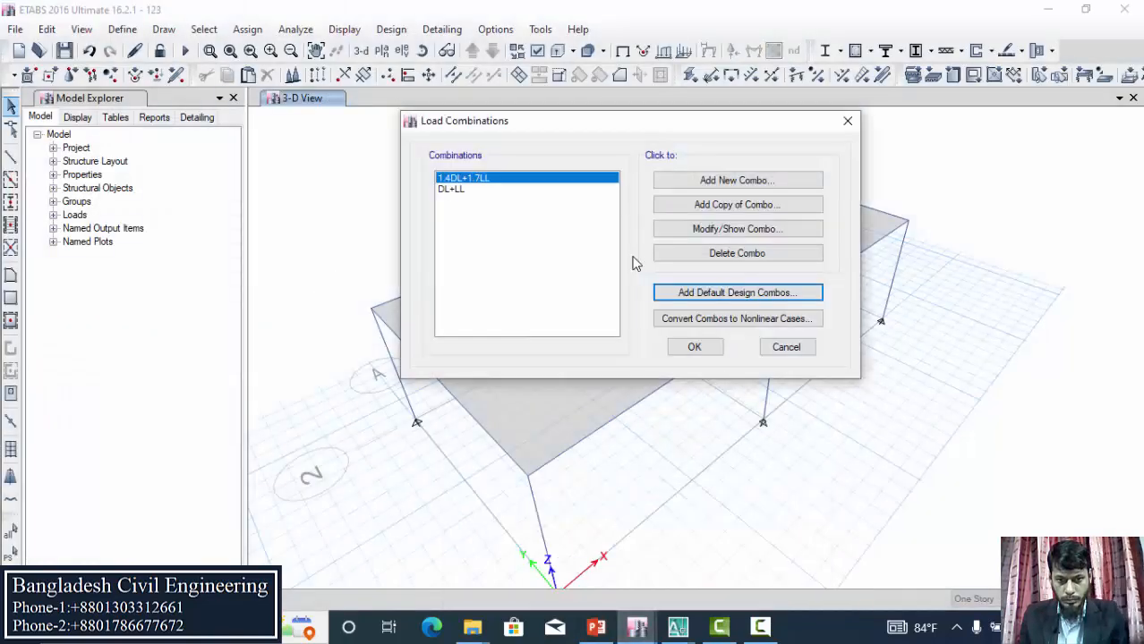
Create a copy of the 1.4DL+1.7LL combination and name it 0.75(DL+LL+EQX).
left_click(717, 206)
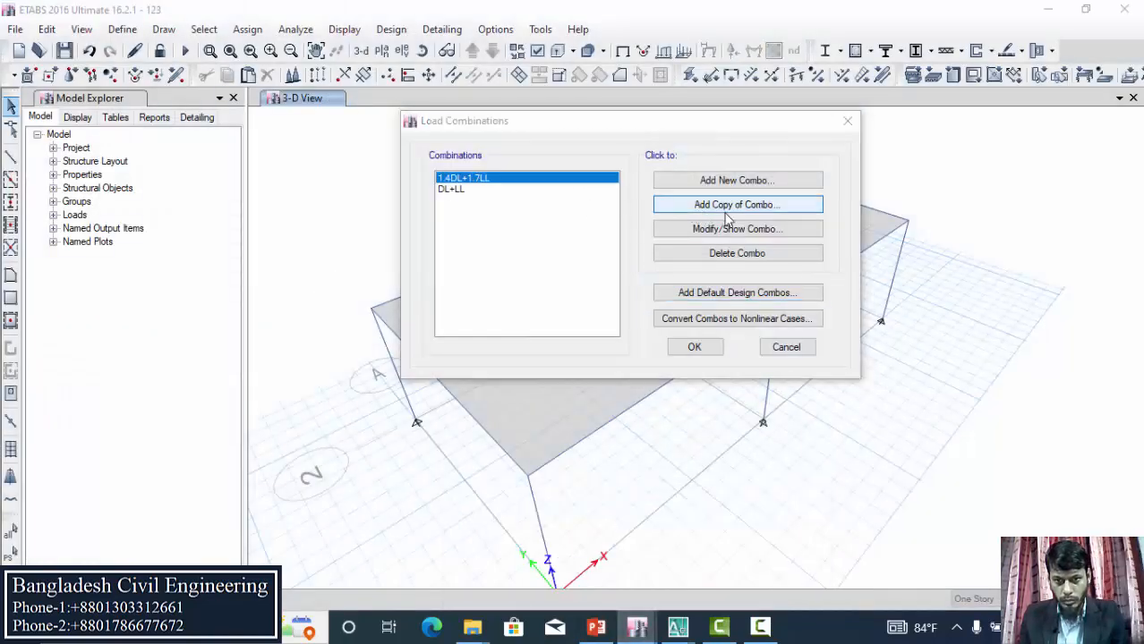
left_click(562, 178)
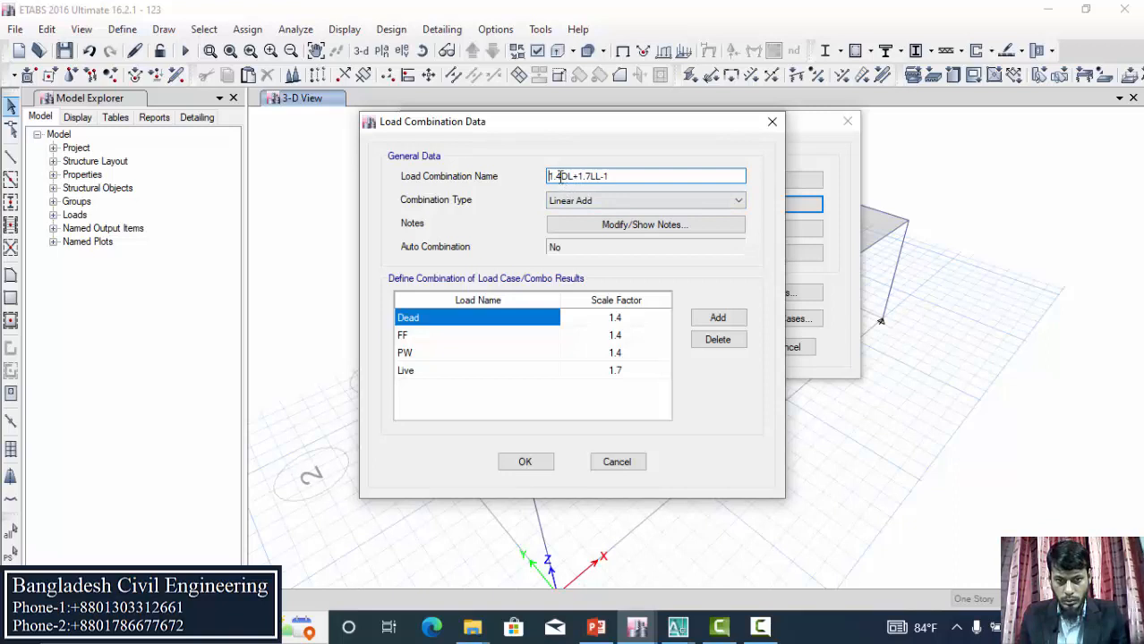
key("BackSpace")
key("BackSpace")
key("BackSpace")
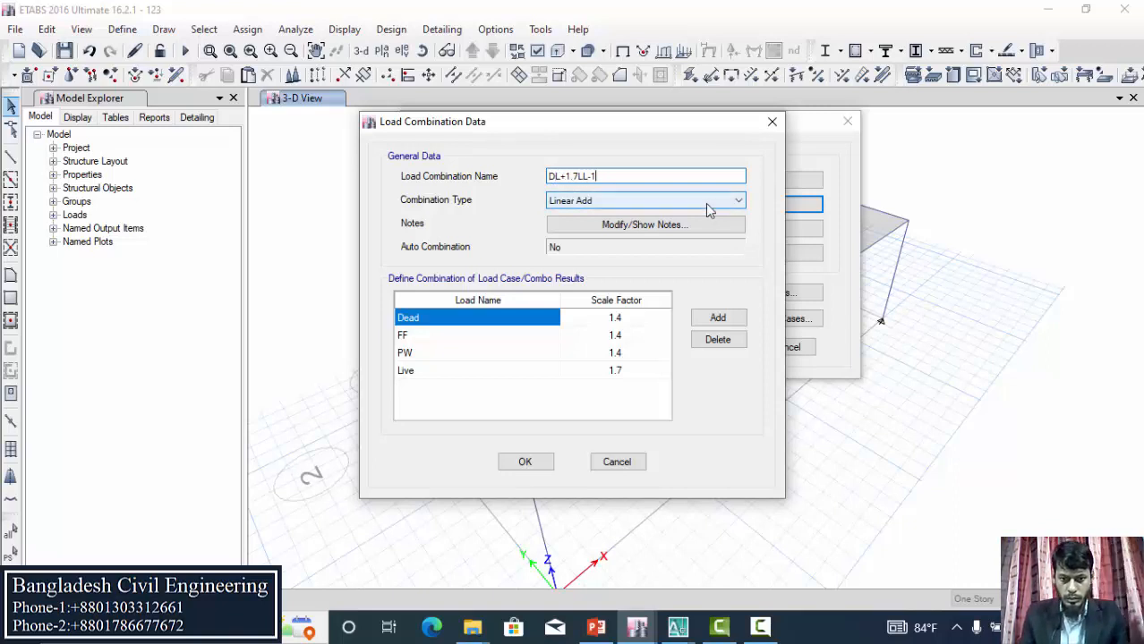
key("BackSpace")
key("BackSpace")
key("BackSpace")
key("BackSpace")
key("BackSpace")
key("BackSpace")
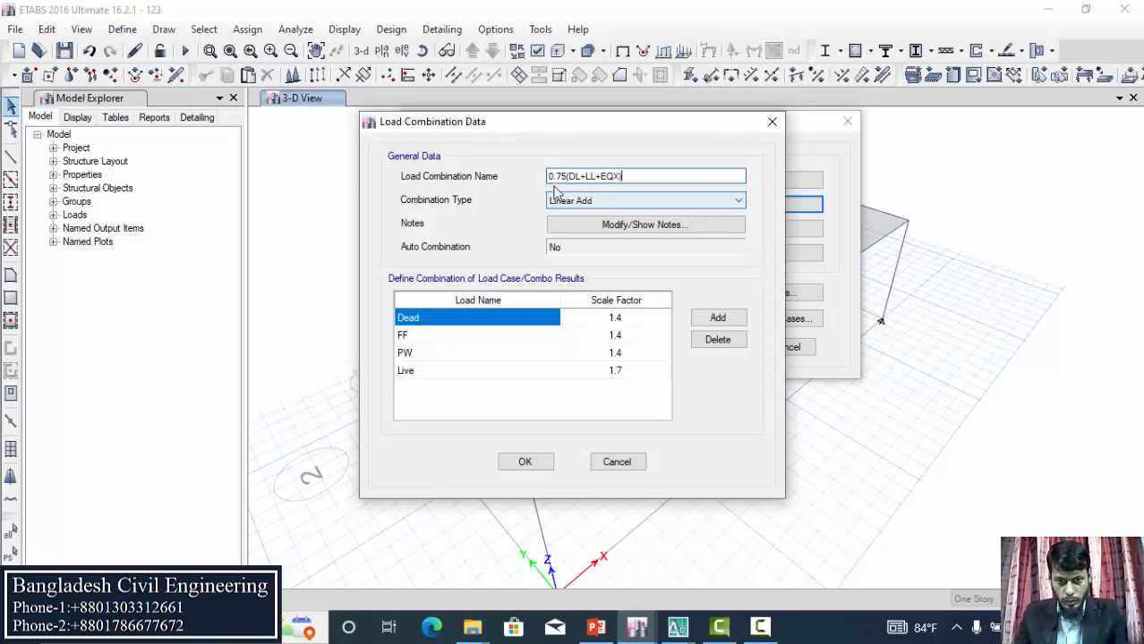
Set the scale factors of Dead, FF, PW and Live to 0.75 in the 0.75(DL+LL+EQX) combination.
left_click(636, 320)
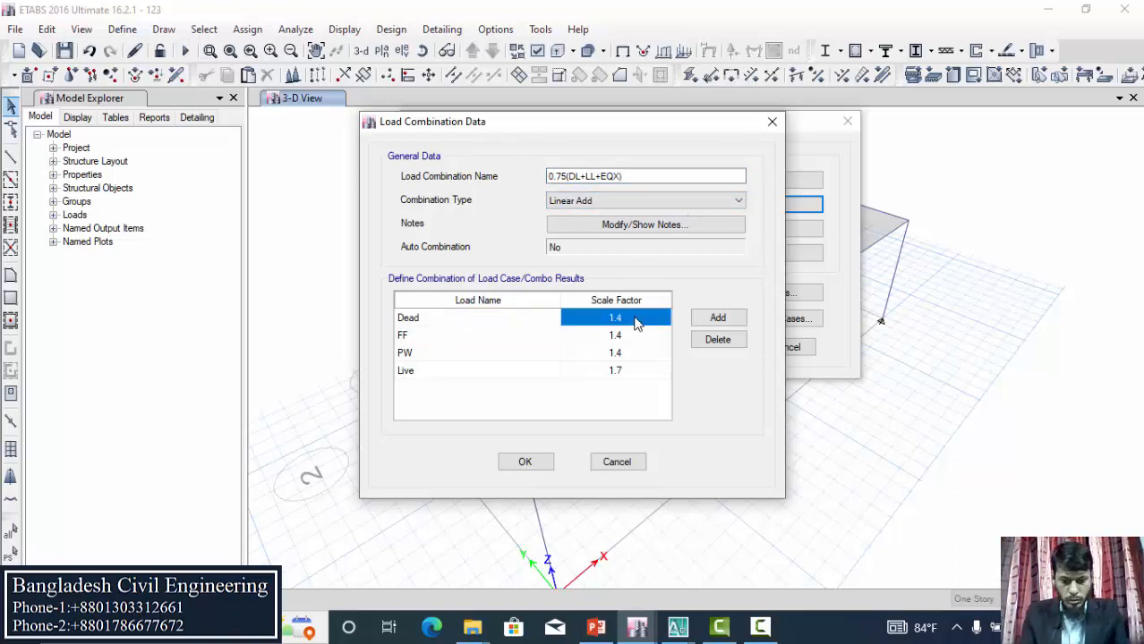
type("0.7")
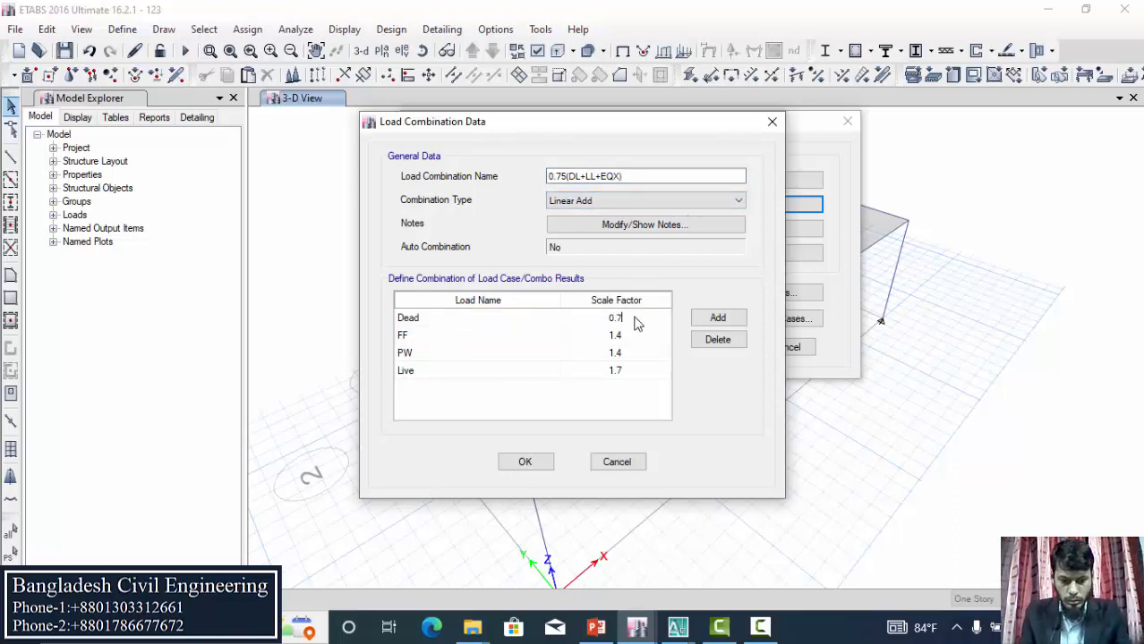
type("5")
left_click(614, 338)
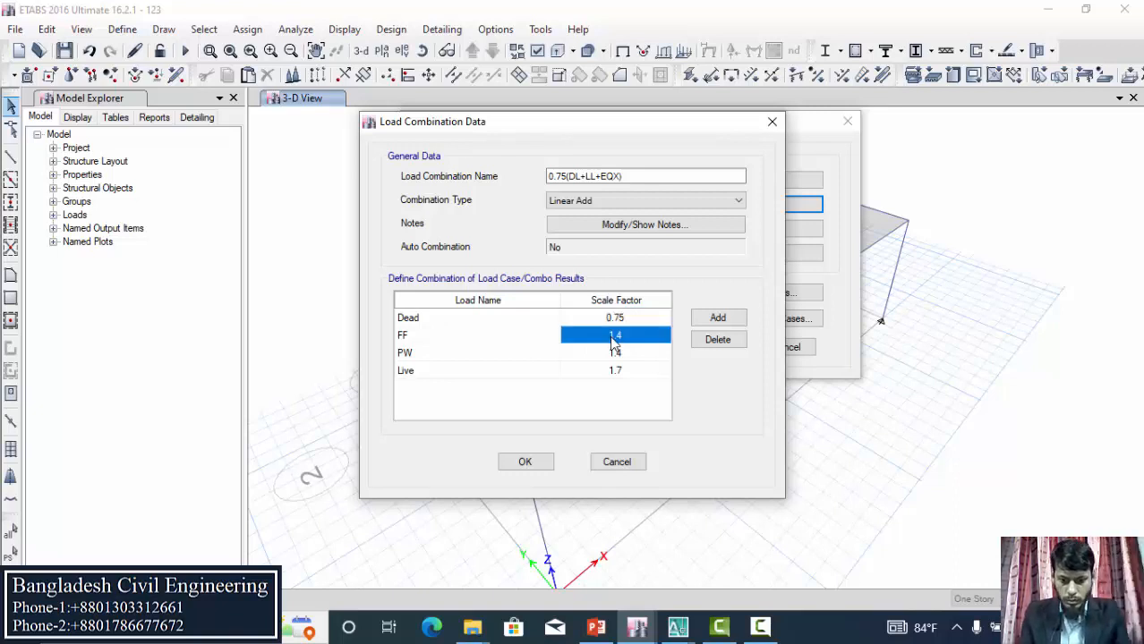
type("0.7")
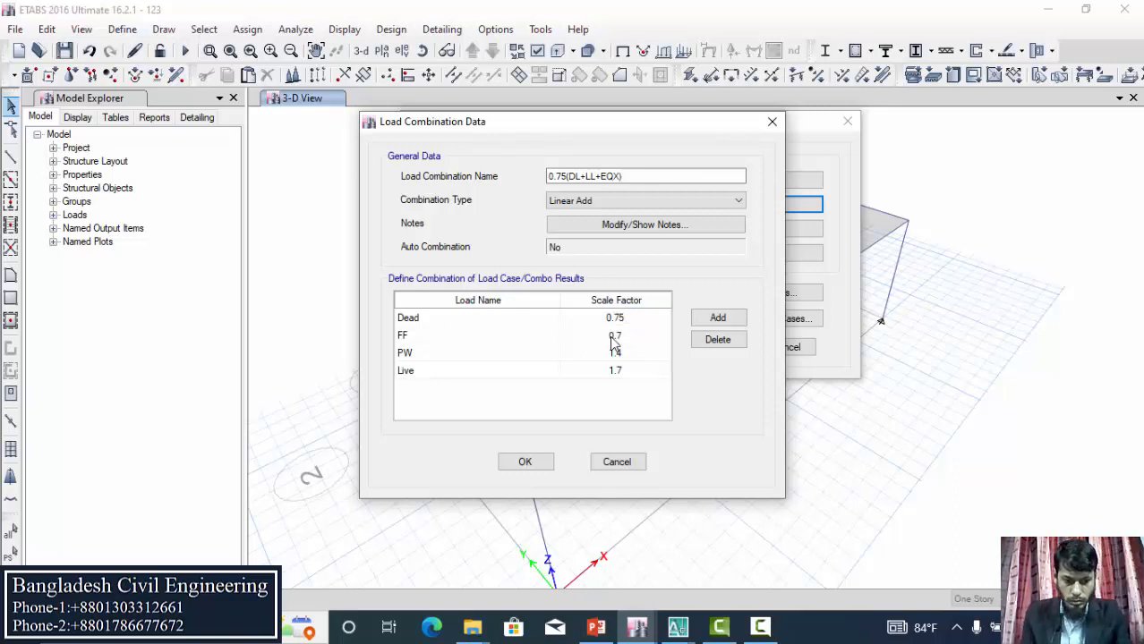
type("5")
left_click(616, 356)
type("0")
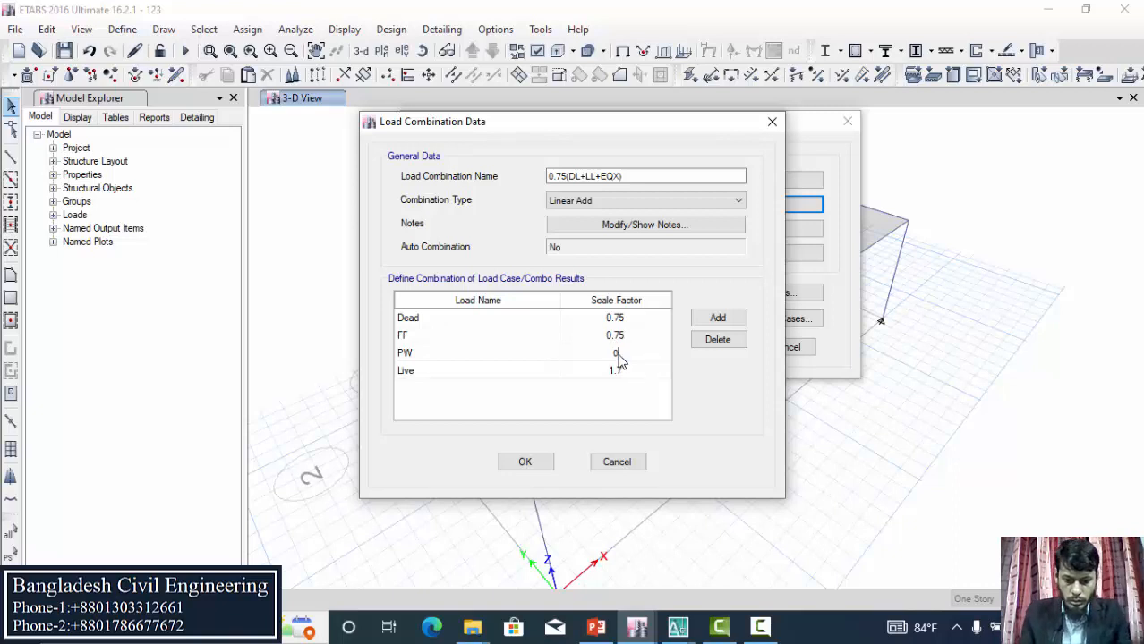
type(".75")
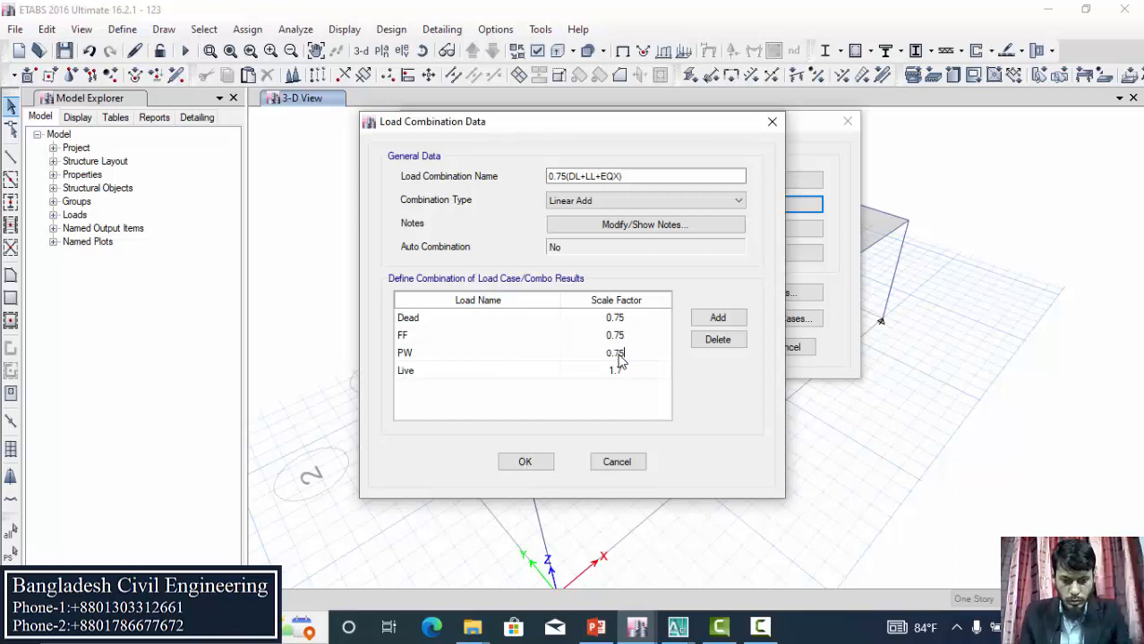
left_click(614, 375)
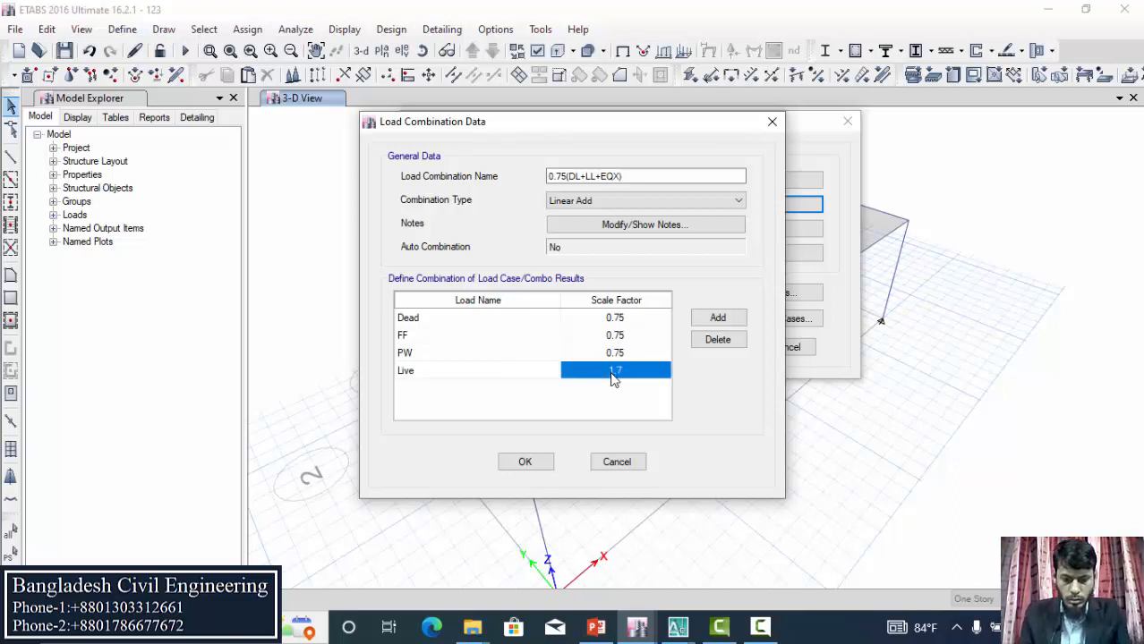
type("0")
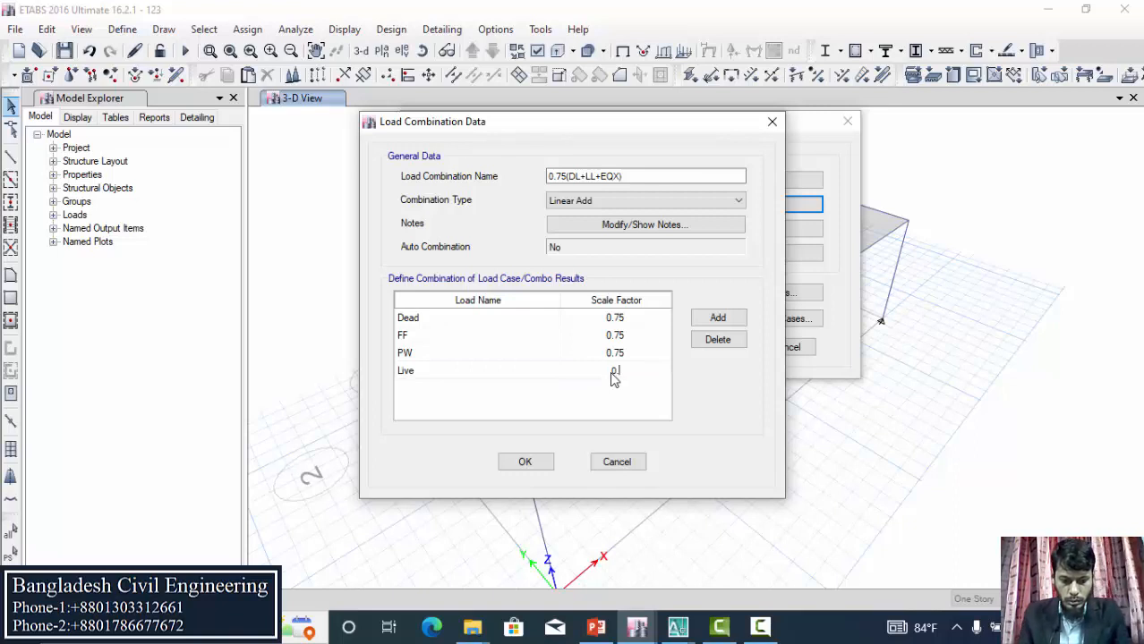
type(".75")
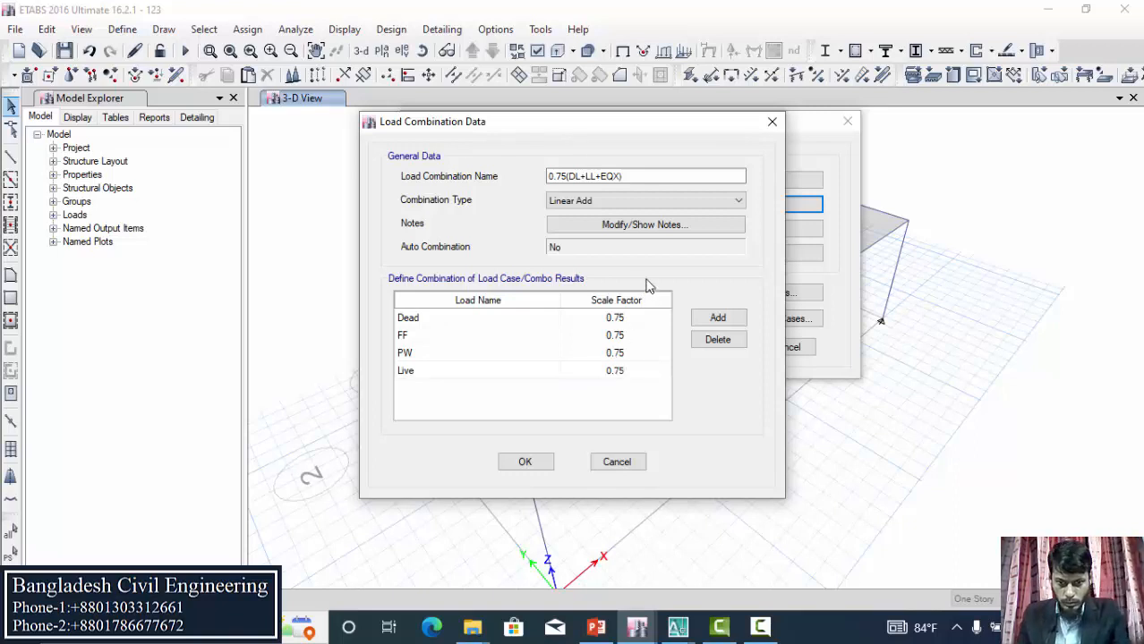
Add the EQX load case with a scale factor of 0.75 to the combination and save it.
left_click(718, 319)
left_click(505, 394)
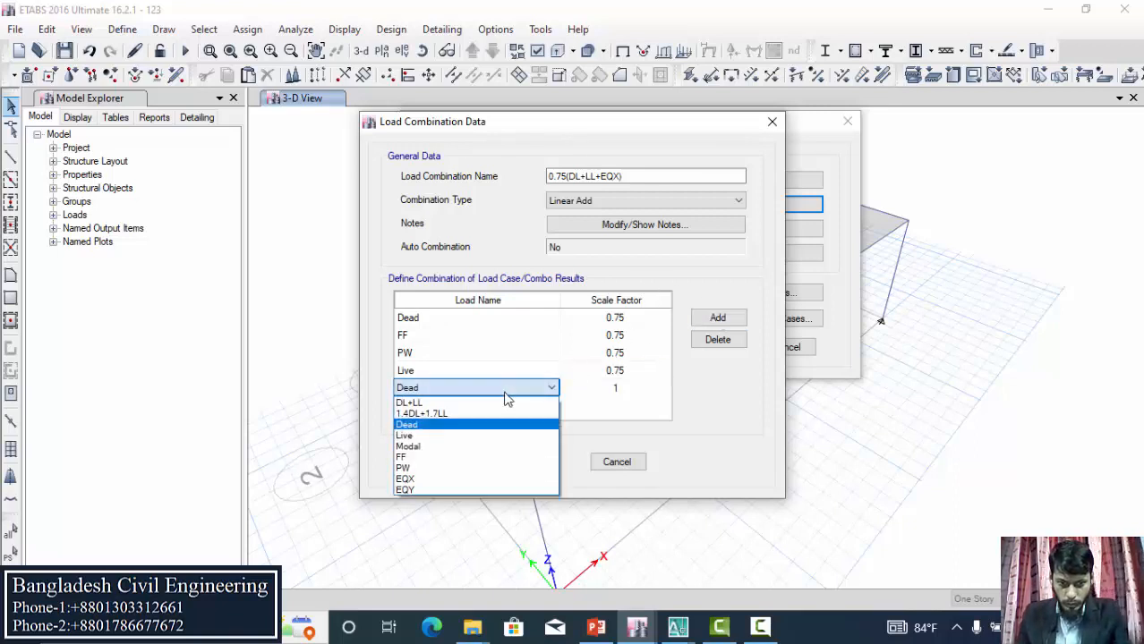
left_click(452, 478)
left_click(602, 391)
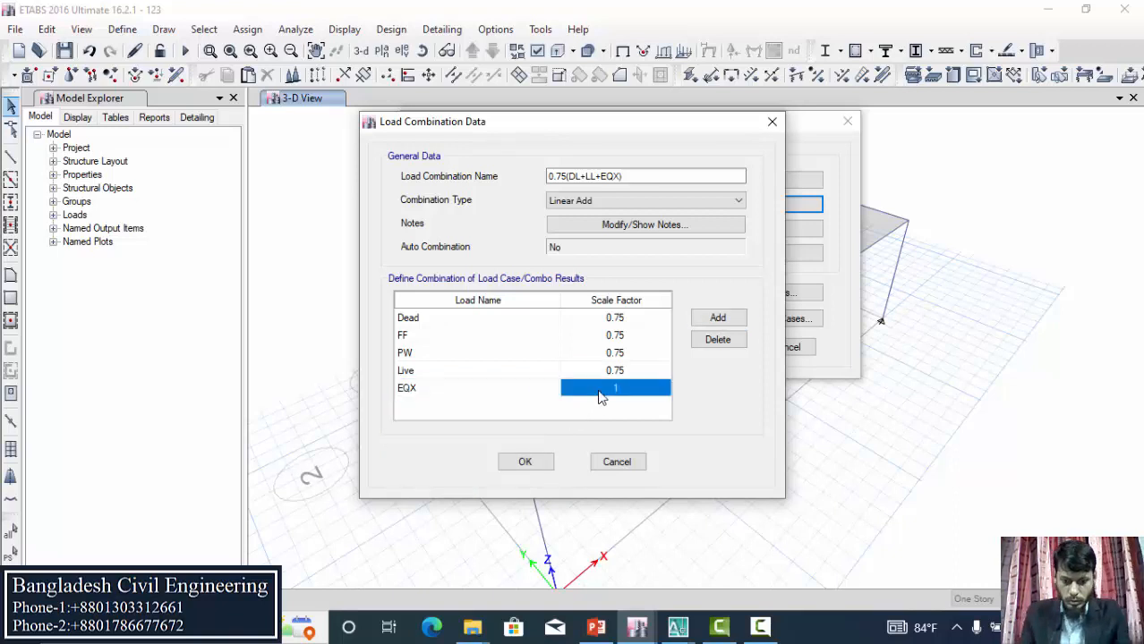
type("0.")
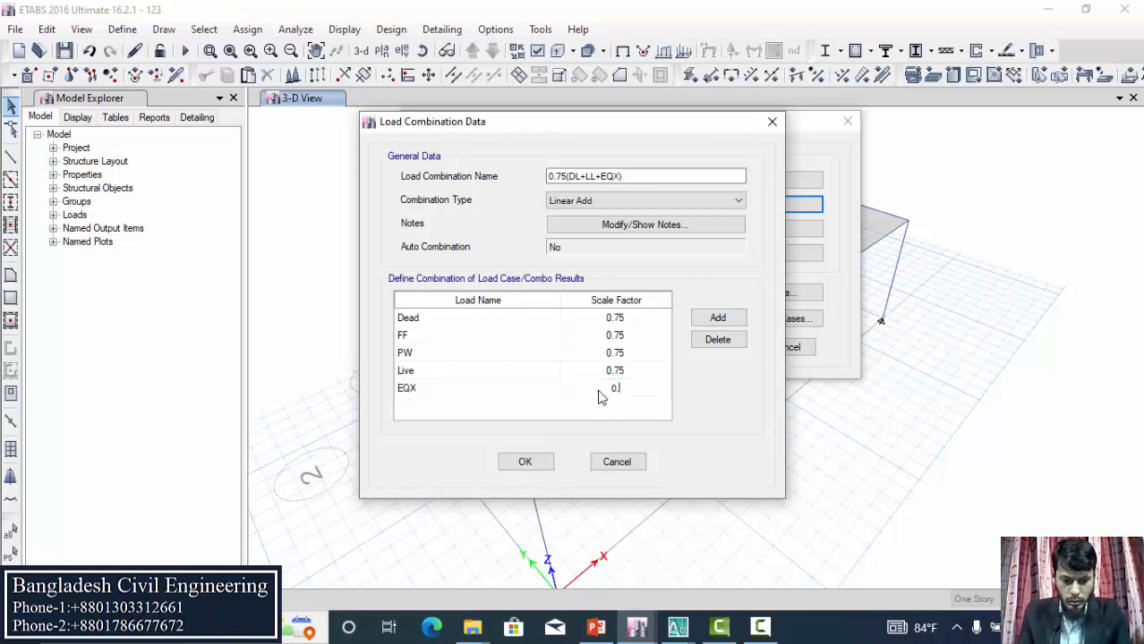
type("75")
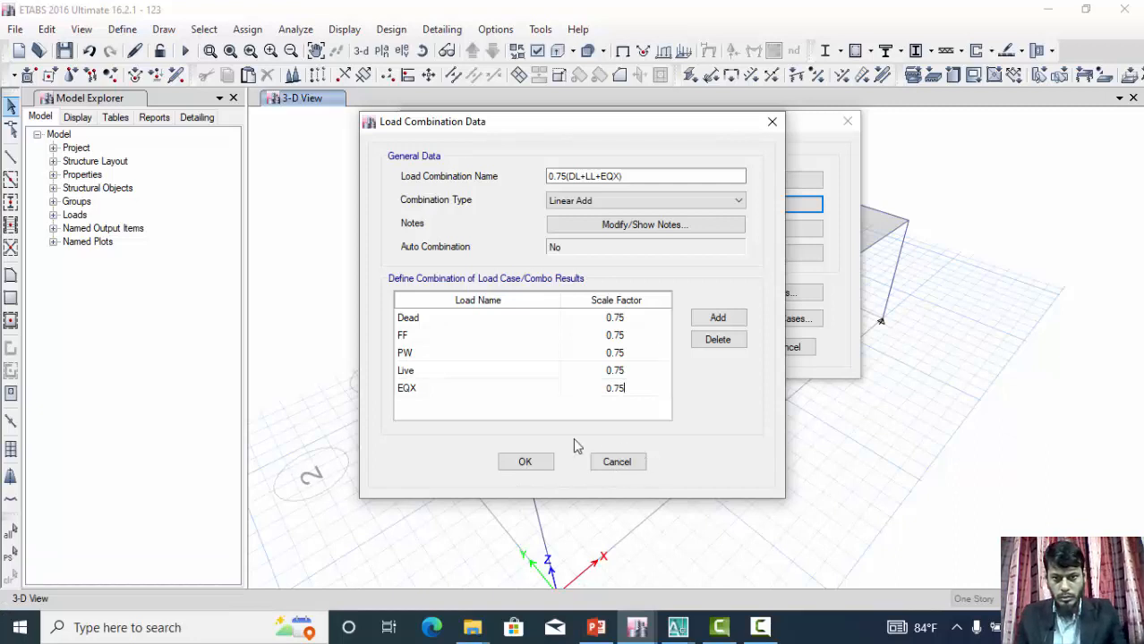
left_click(525, 461)
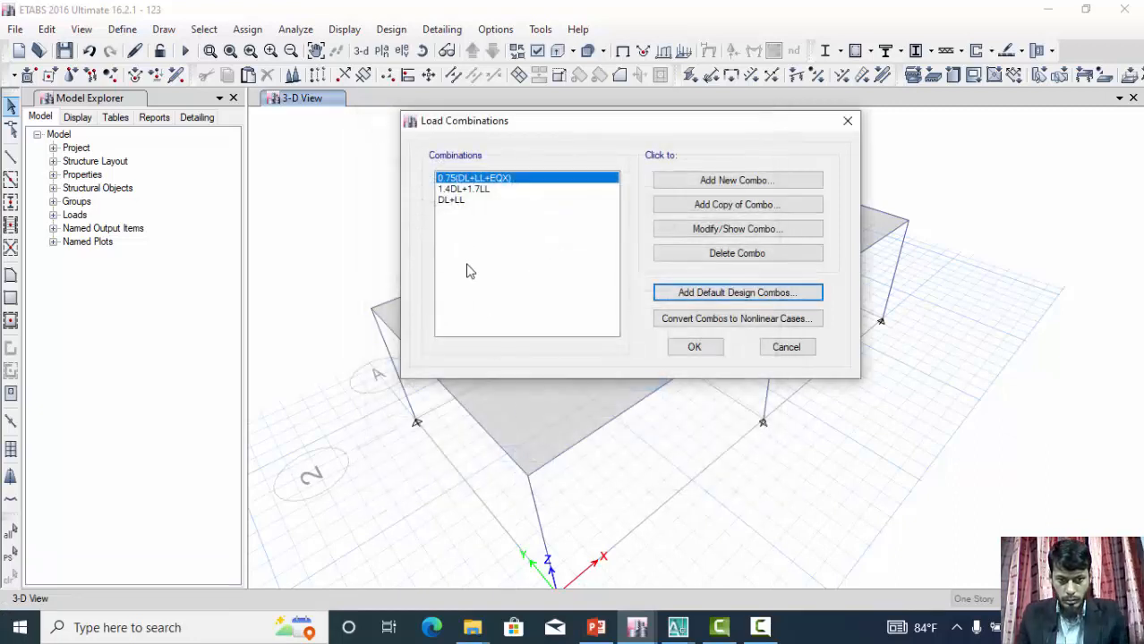
Copy the 0.75(DL+LL+EQX) combination as 0.75(DL+LL+EQY), replace its EQX load case with EQY and save it.
left_click(713, 205)
left_click(656, 176)
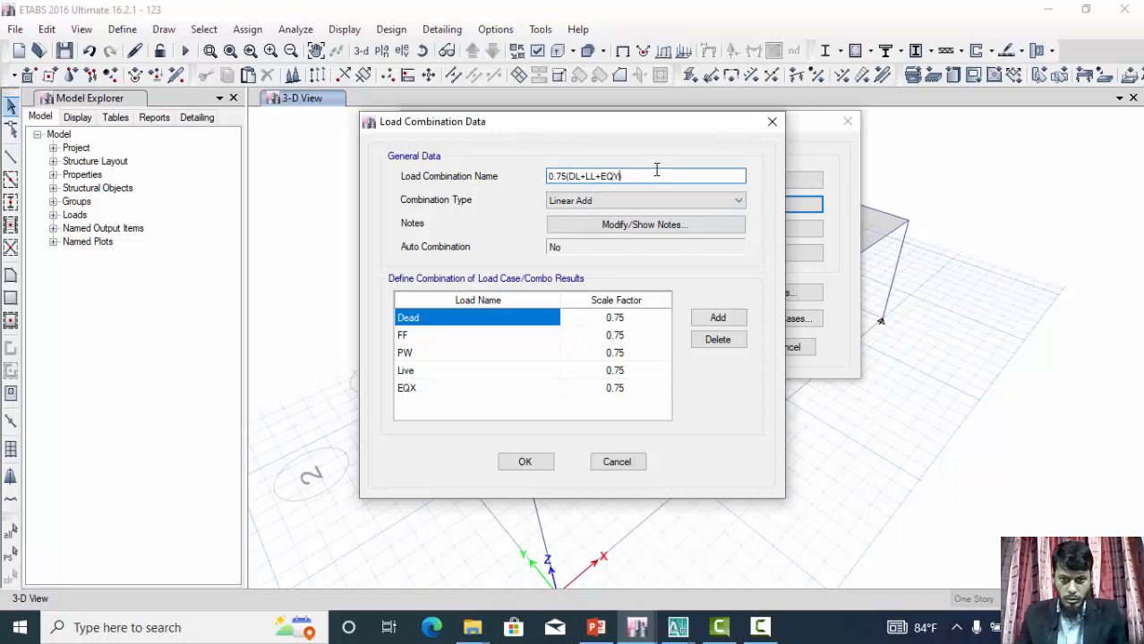
left_click(537, 390)
left_click(550, 389)
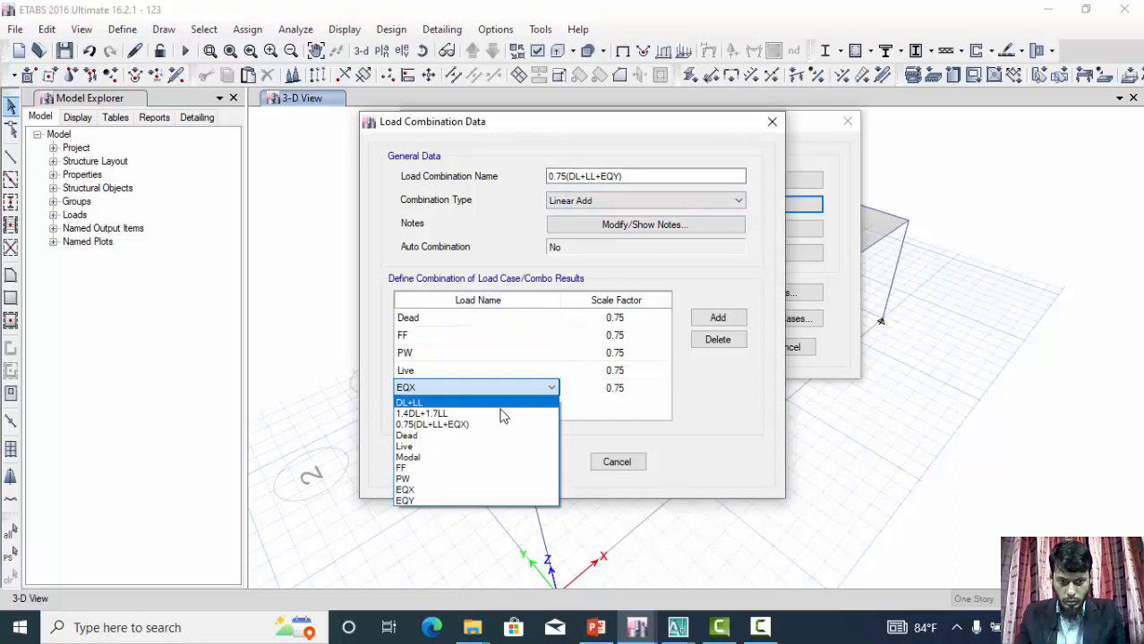
left_click(436, 500)
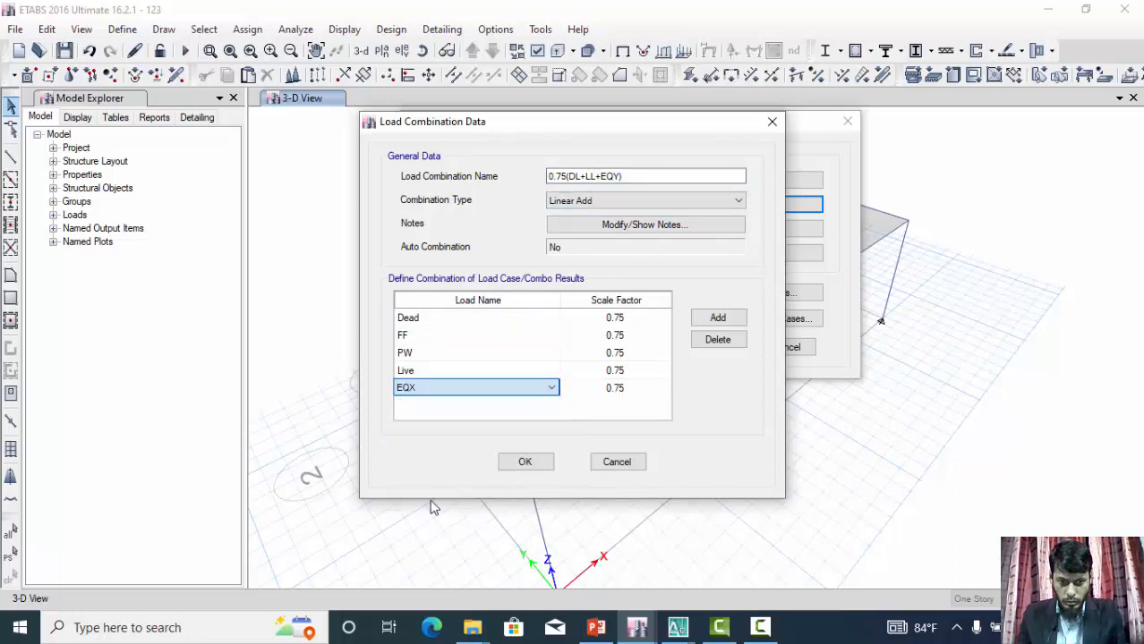
left_click(535, 460)
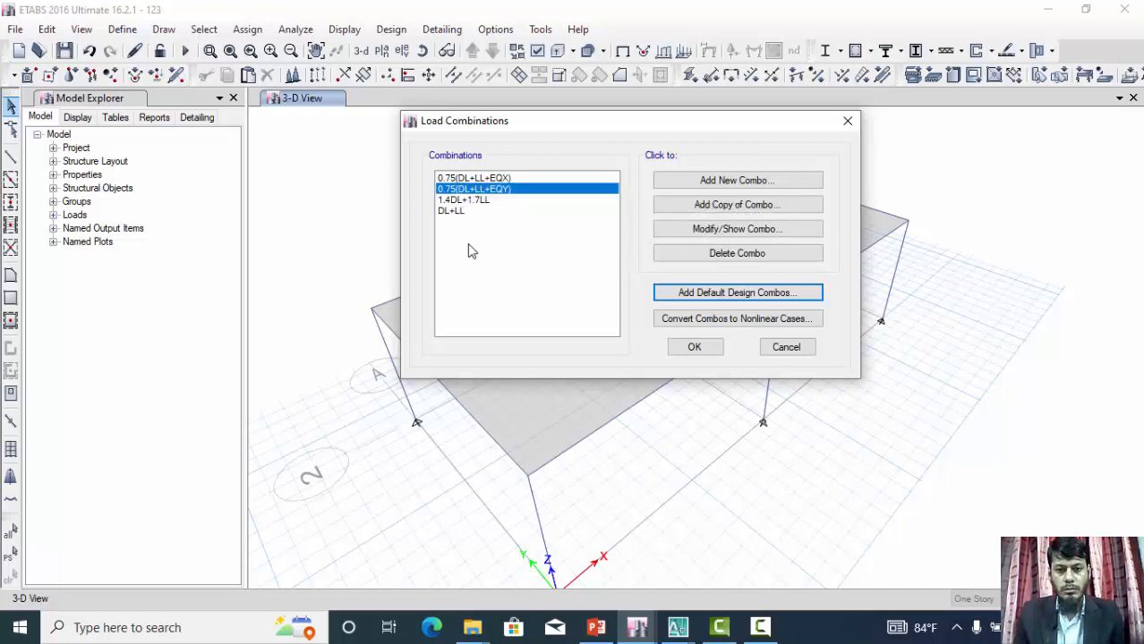
Review the defined load combinations in the list and accept them for the model.
left_click(457, 203)
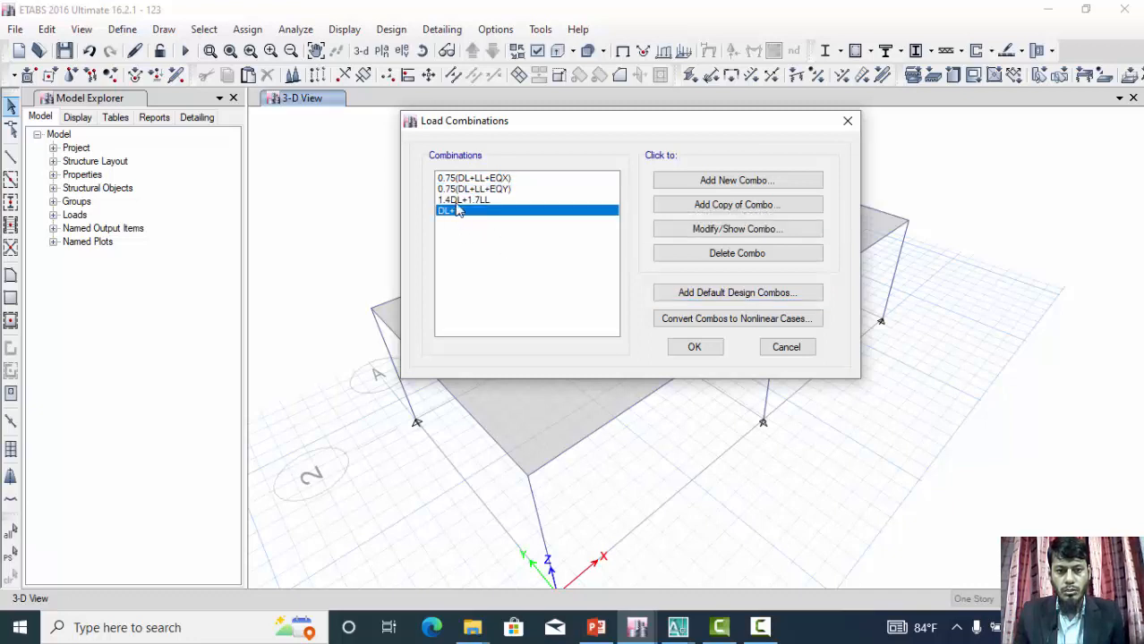
left_click(470, 179)
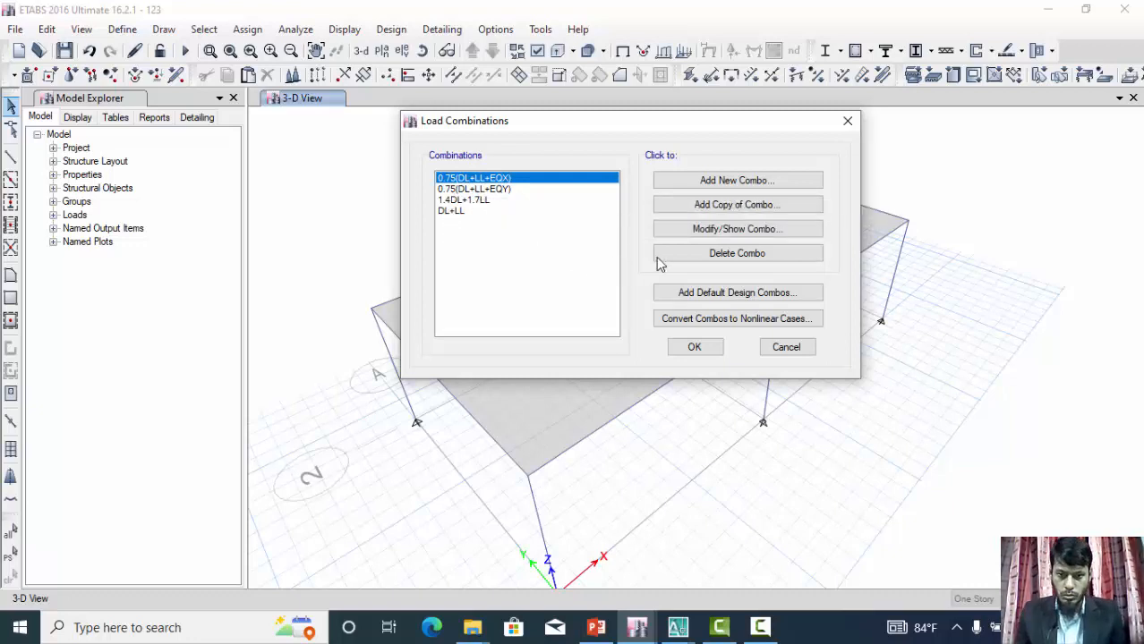
left_click(700, 349)
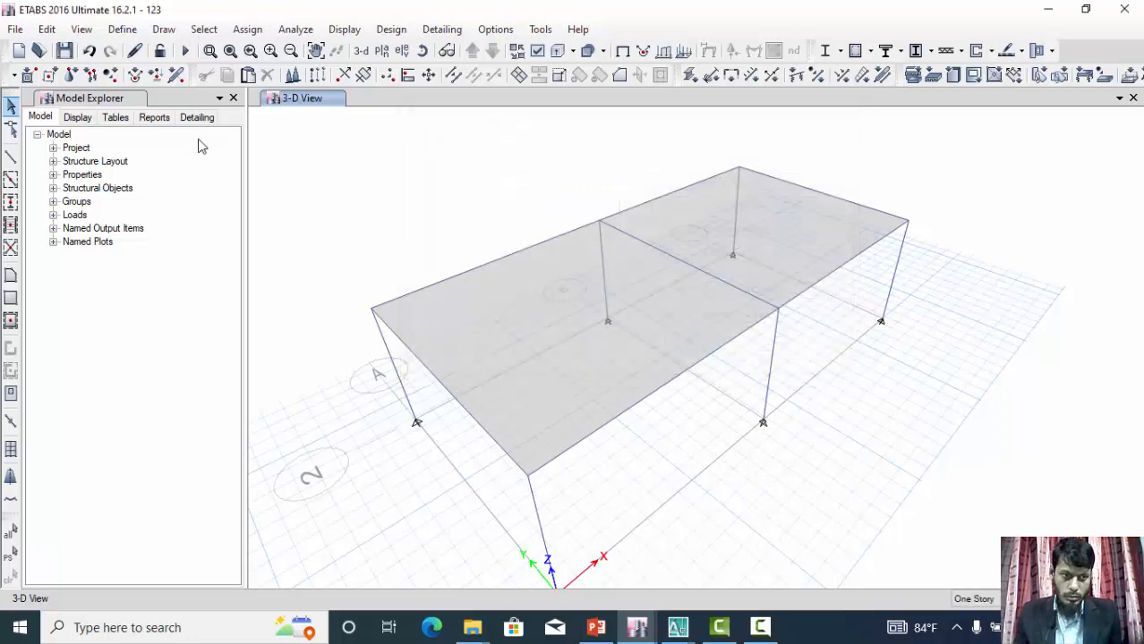
Reopen the load combination definitions to check that all combinations are listed, and close them.
left_click(122, 29)
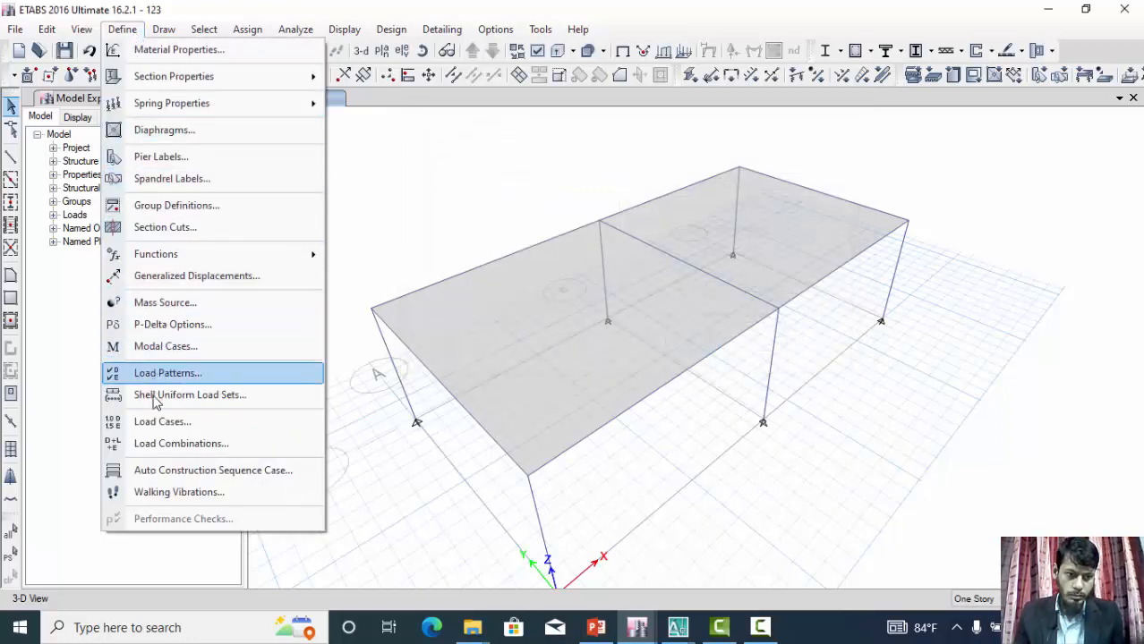
left_click(170, 443)
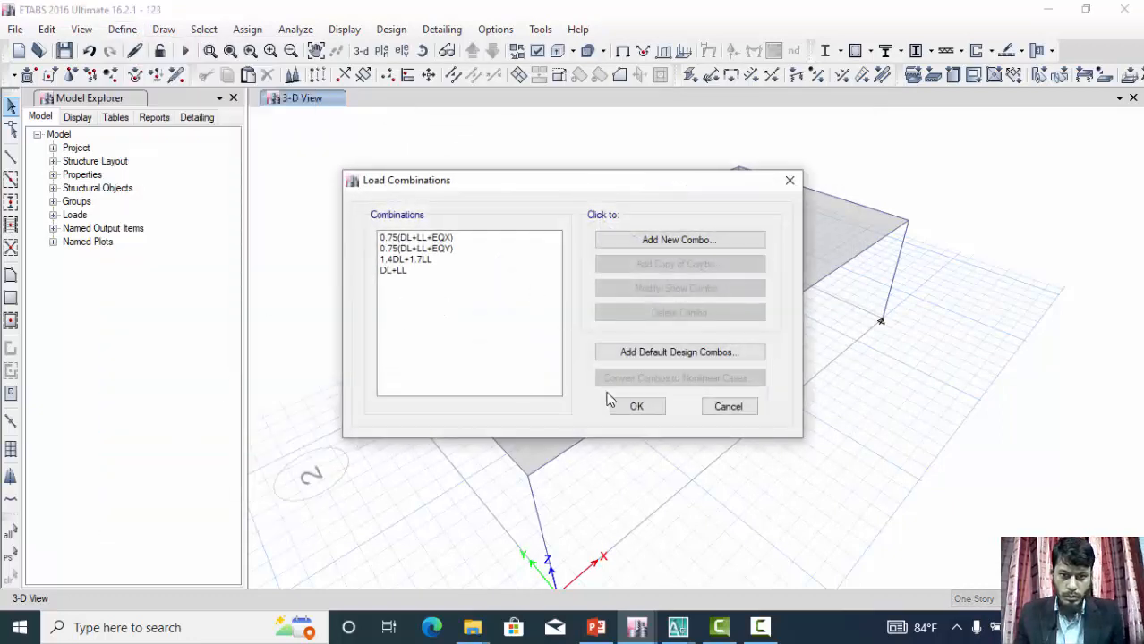
left_click(636, 407)
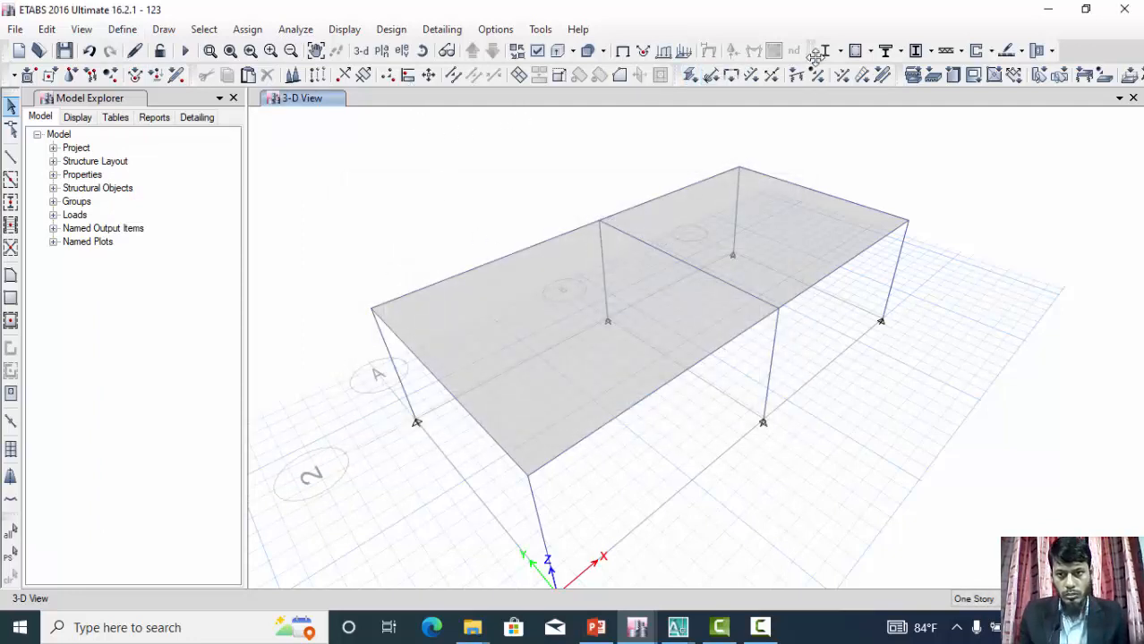
Assign all four load combinations, DL+LL, 1.4DL+1.7LL, 0.75(DL+LL+EQX) and 0.75(DL+LL+EQY), as concrete frame design combinations.
left_click(869, 53)
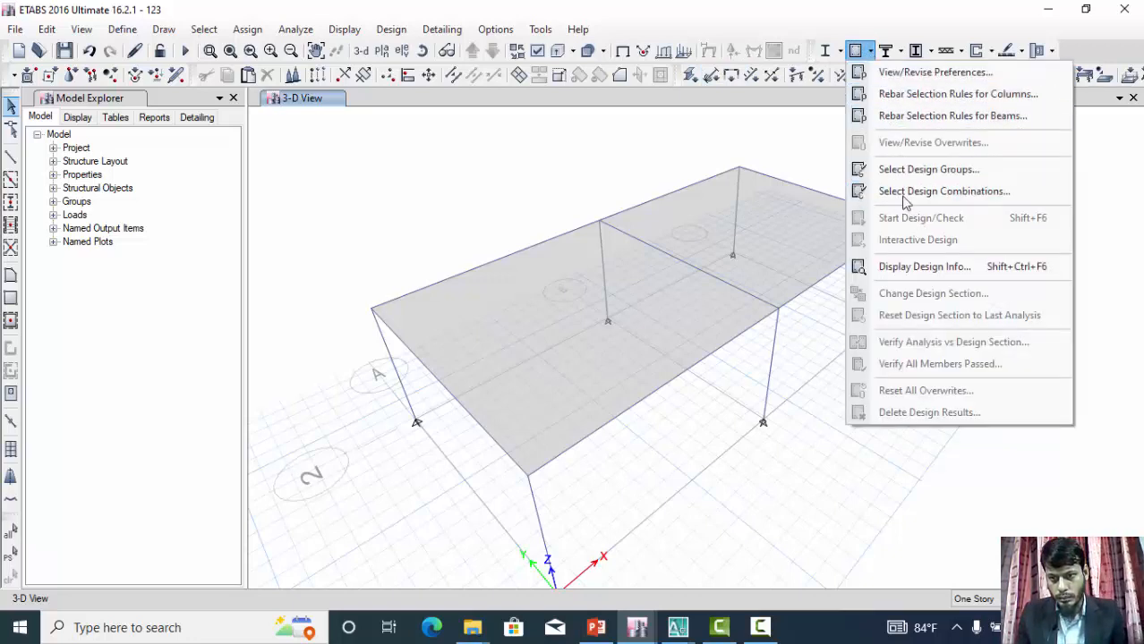
left_click(980, 191)
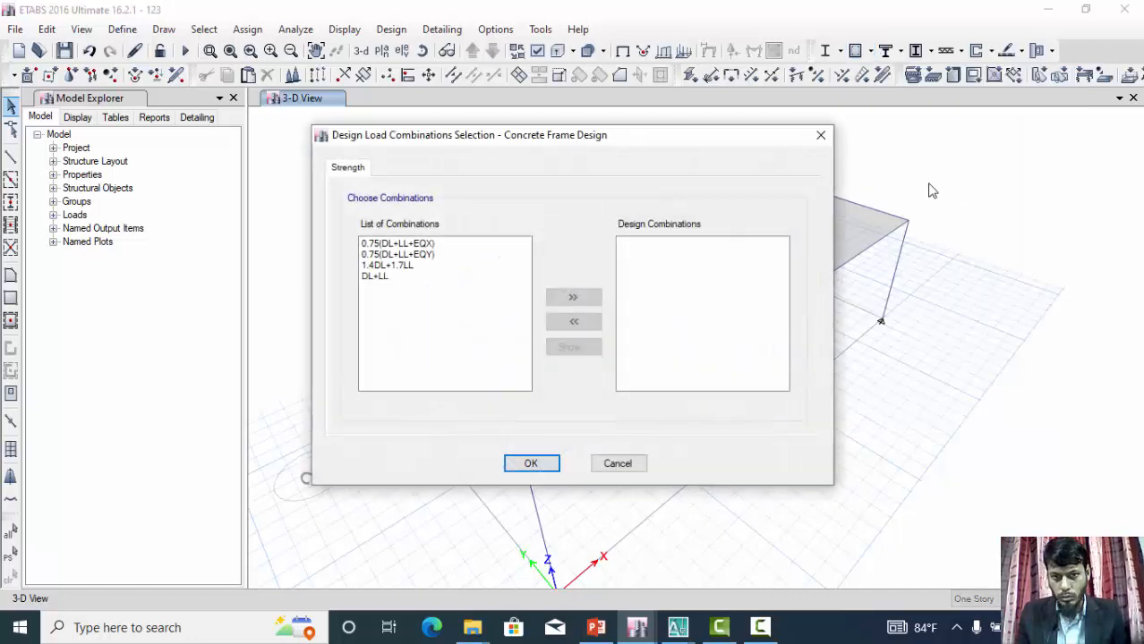
left_click_drag(444, 247, 390, 291)
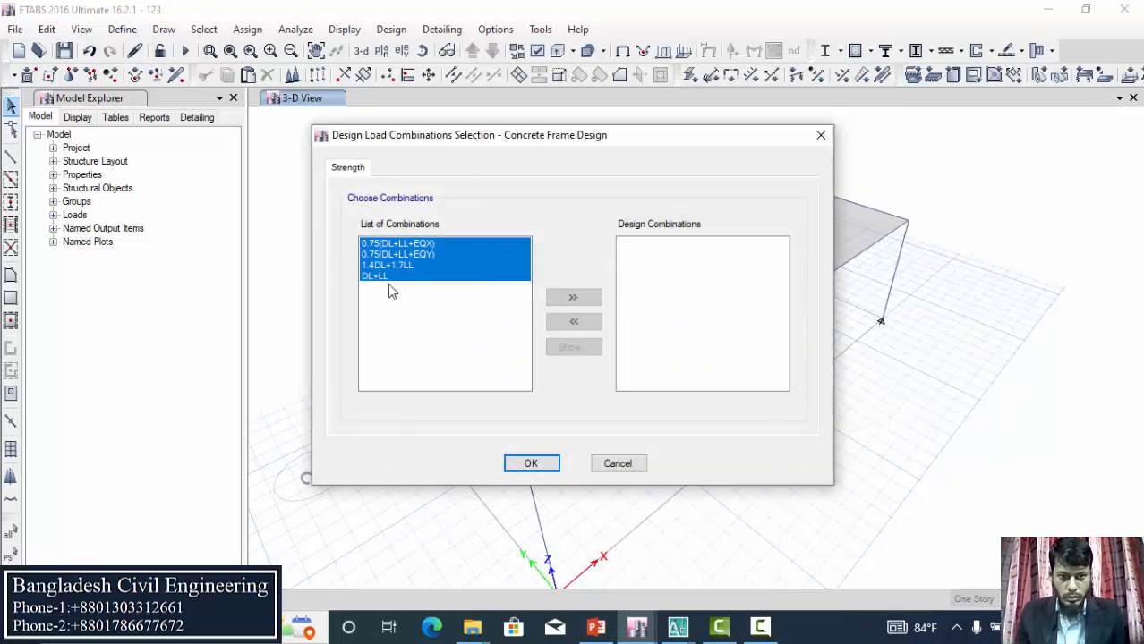
left_click(577, 298)
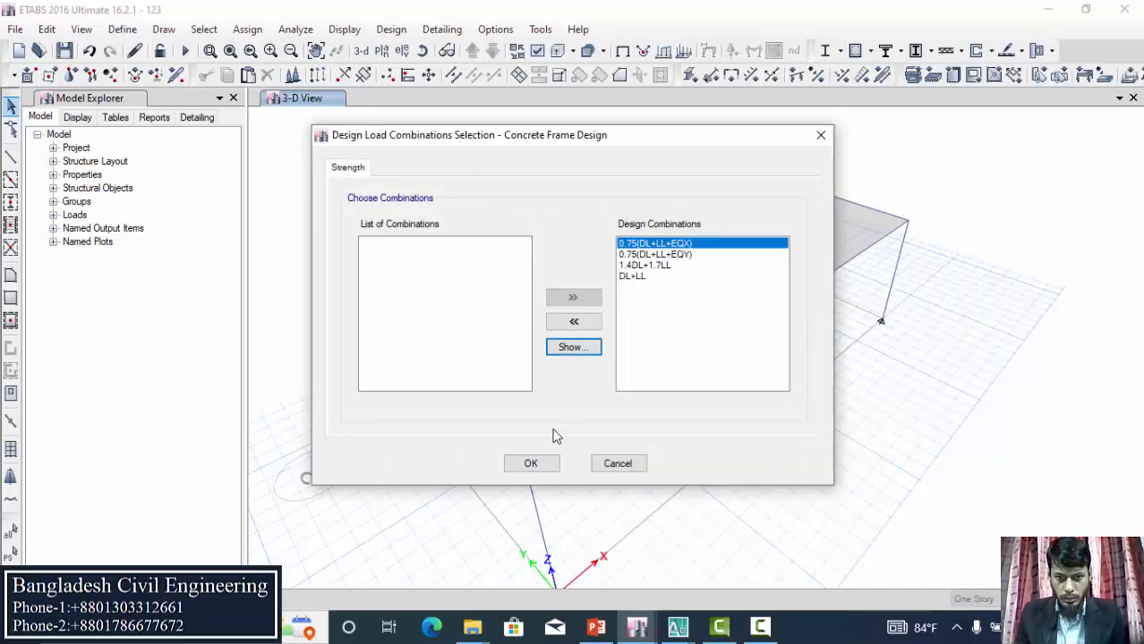
left_click(521, 463)
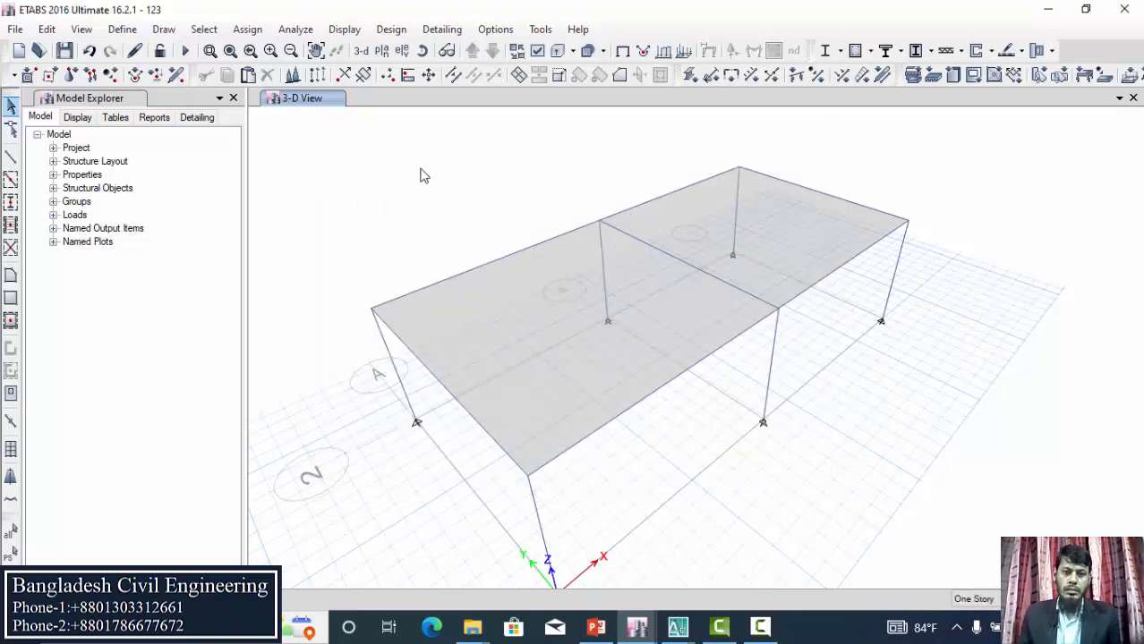
Switch to the PowerPoint presentation, read the Model Outputs slide for the required results, and minimize the presentation.
left_click(595, 626)
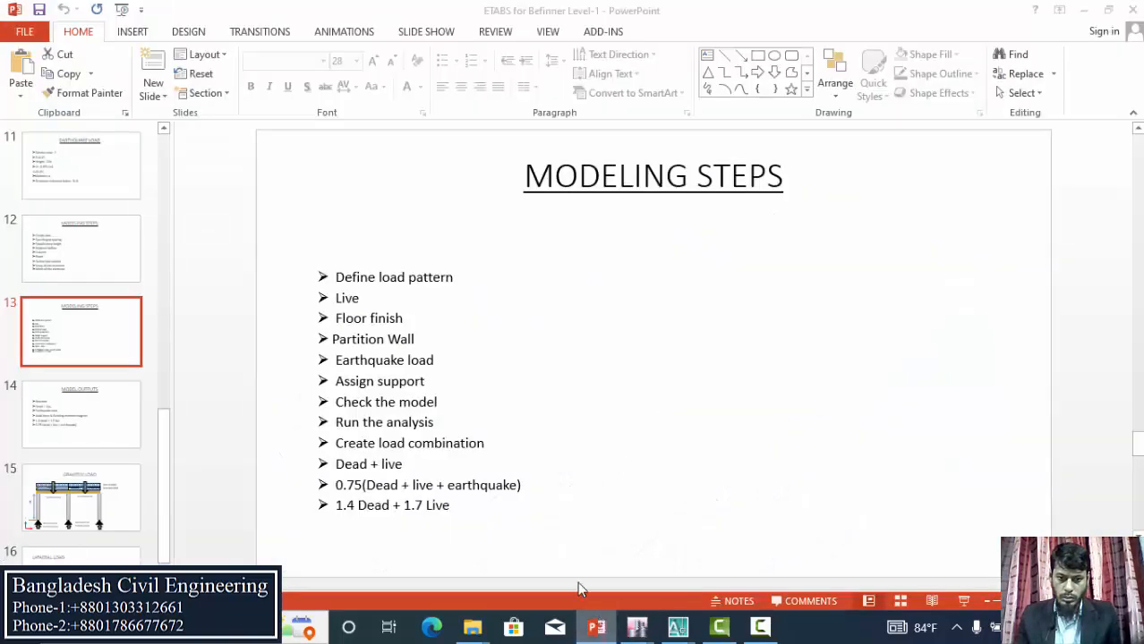
left_click(68, 399)
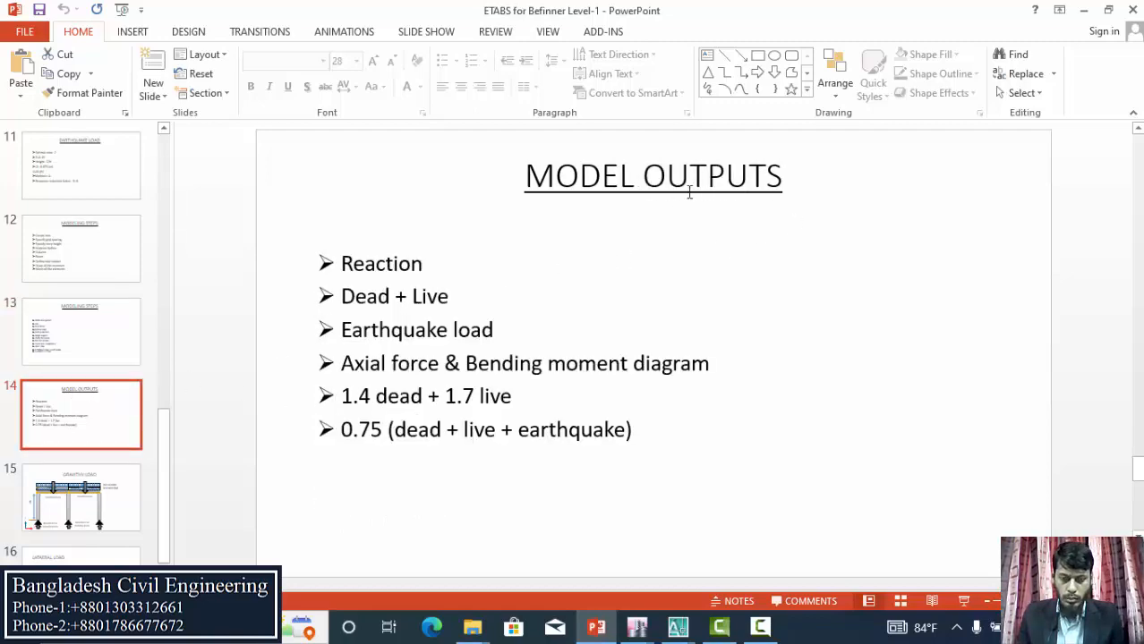
left_click(1093, 11)
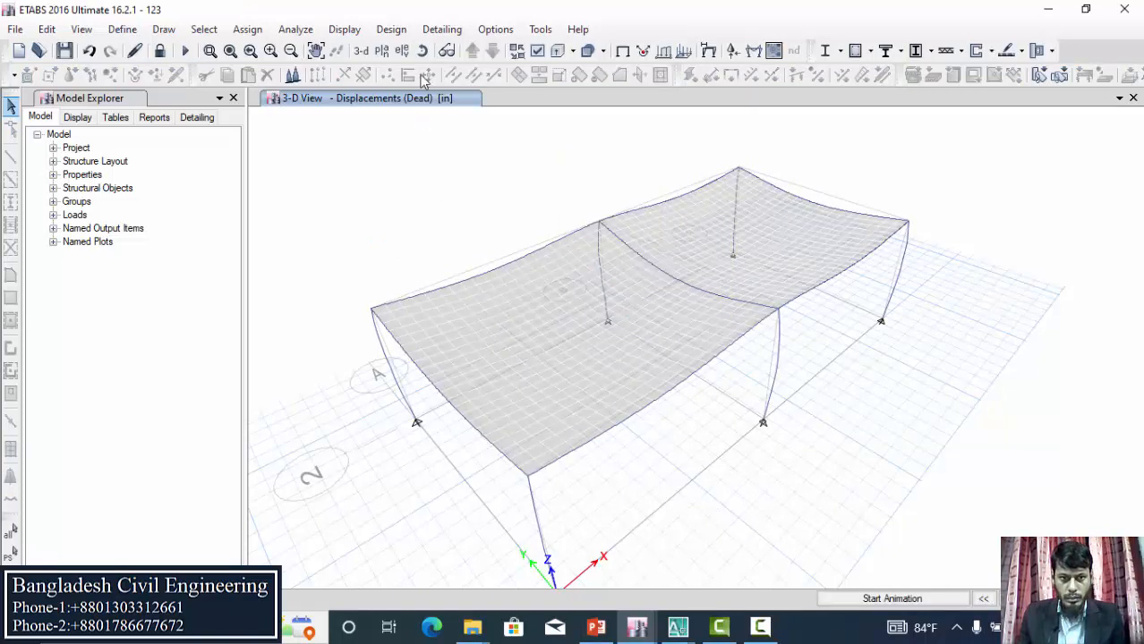
Show the plan view of the model at the Base level.
left_click(388, 54)
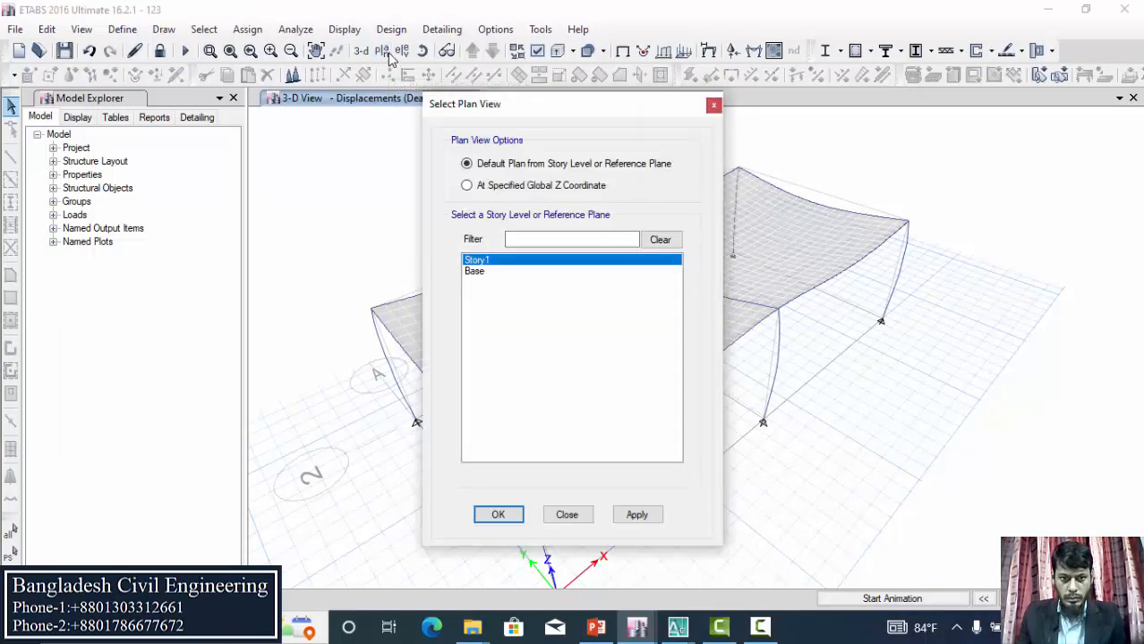
left_click(473, 271)
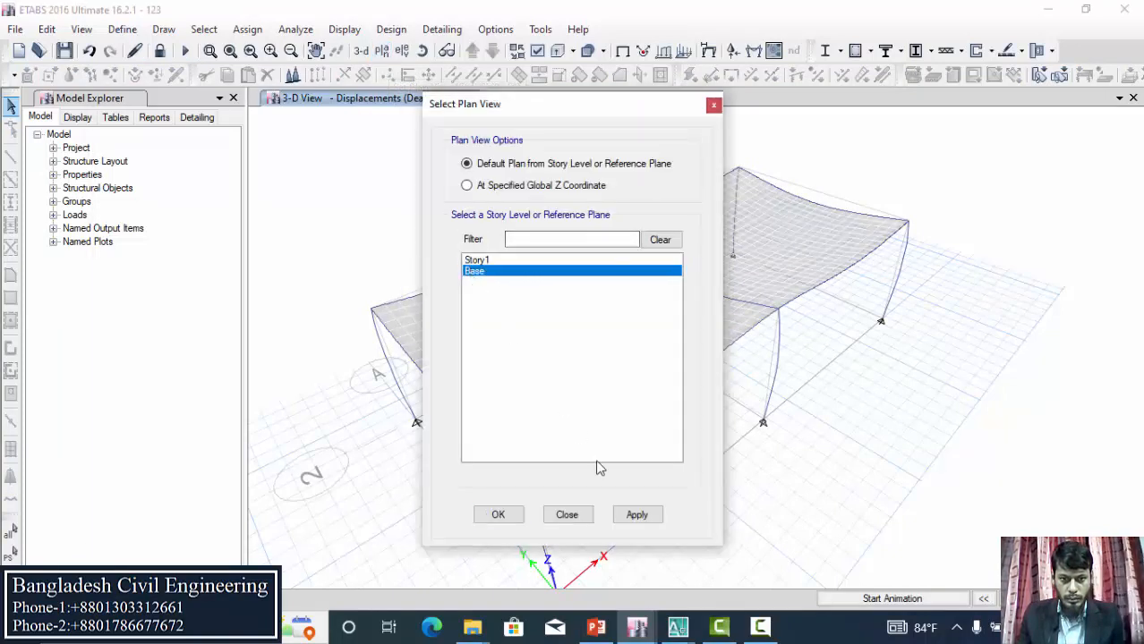
left_click(632, 519)
left_click(510, 517)
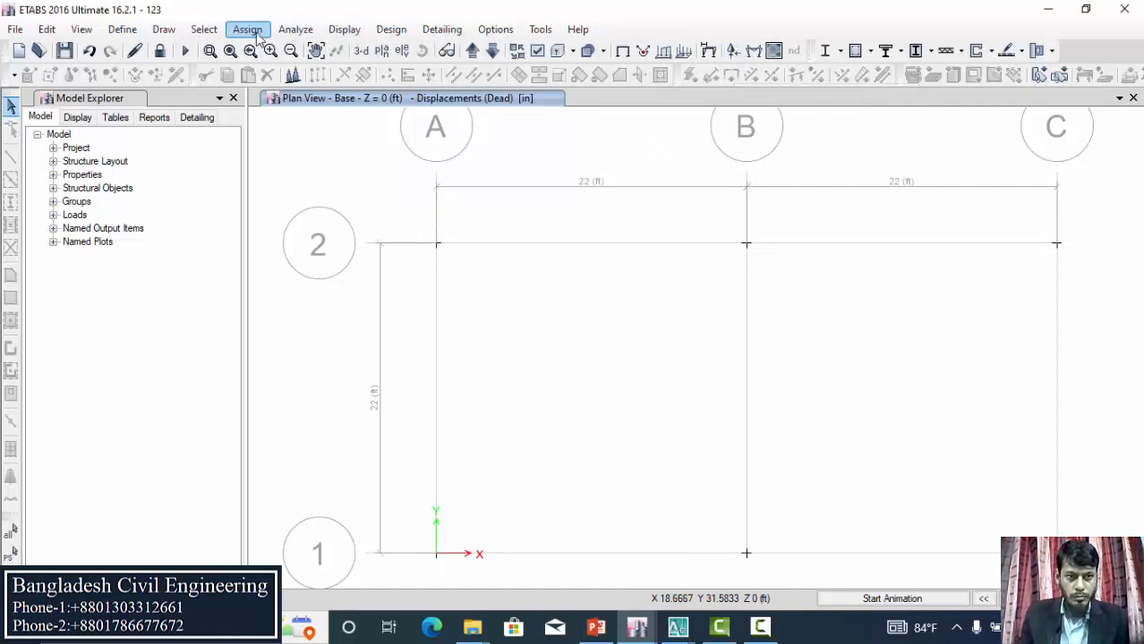
left_click(390, 32)
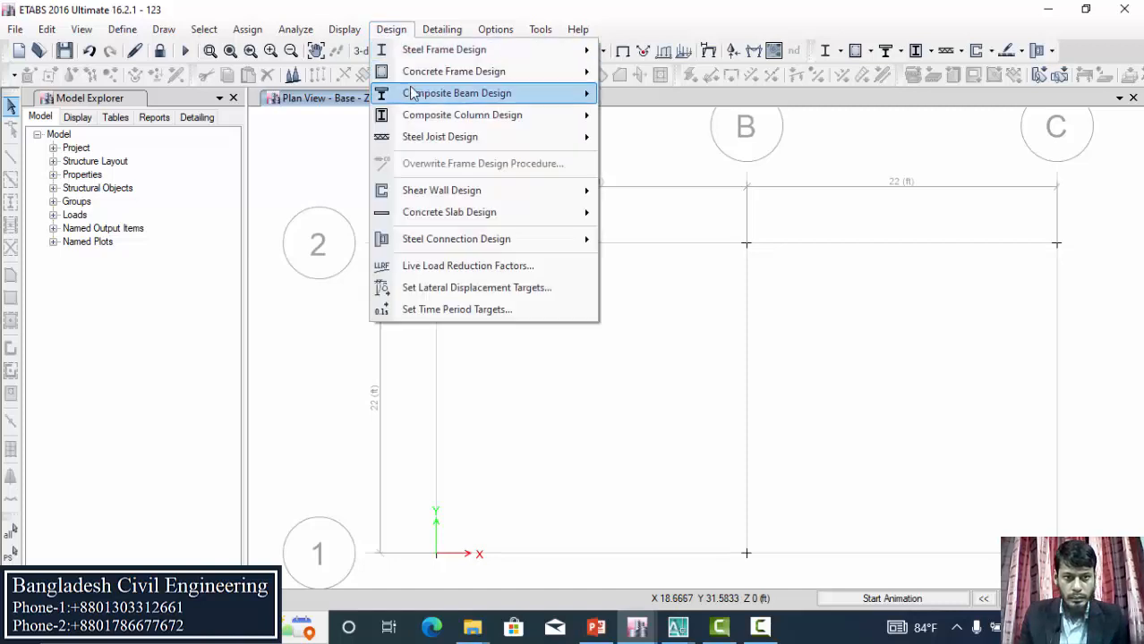
mouse_move(553, 76)
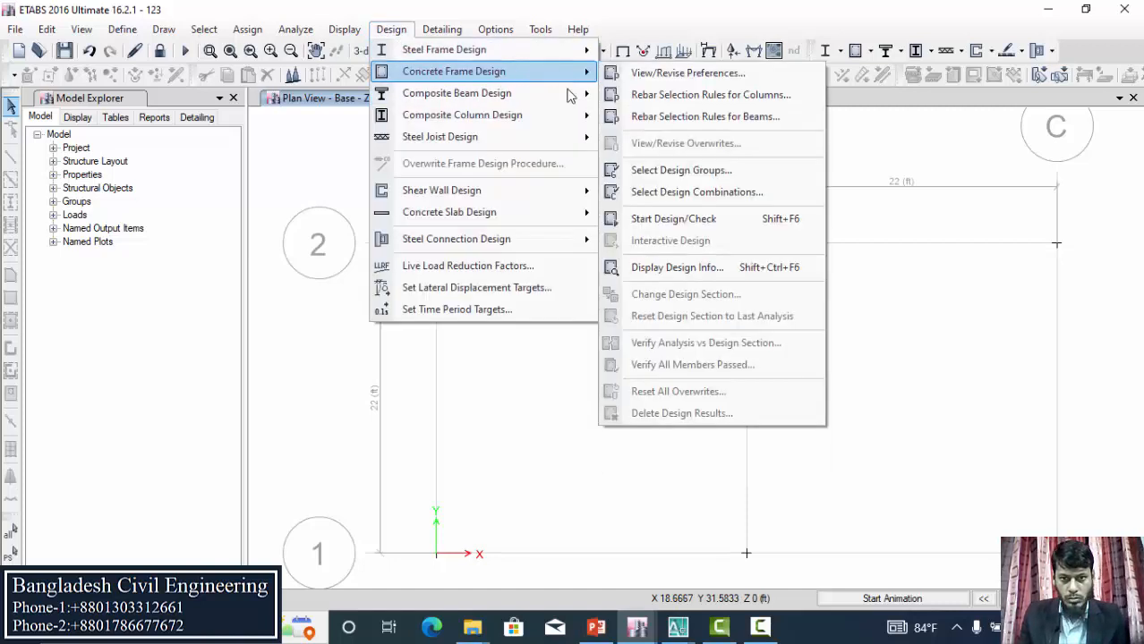
mouse_move(574, 143)
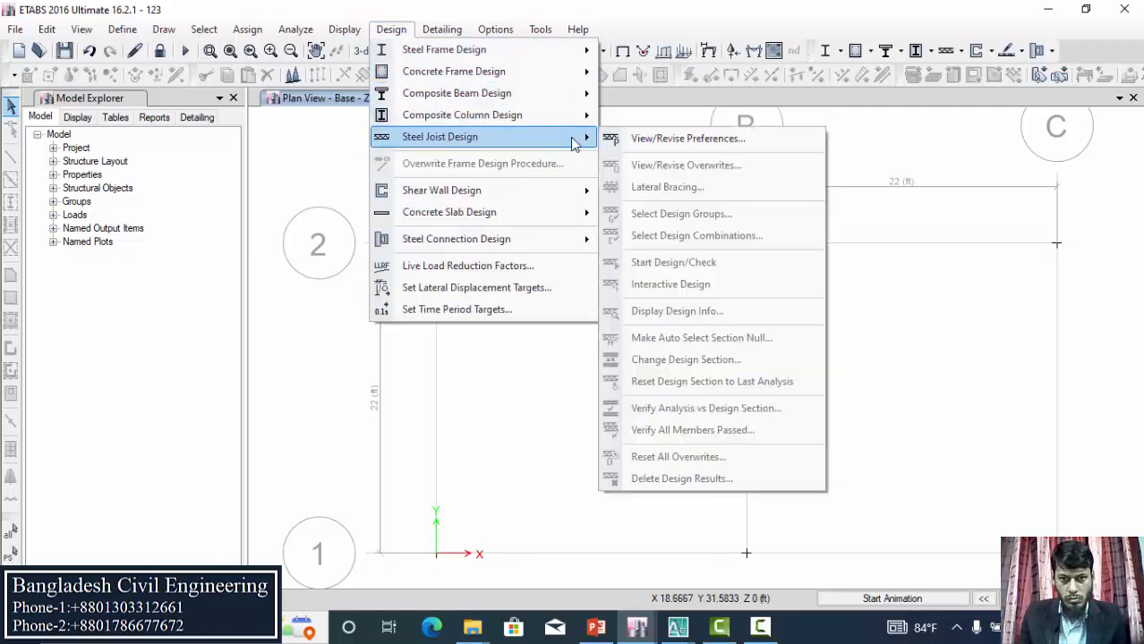
mouse_move(578, 56)
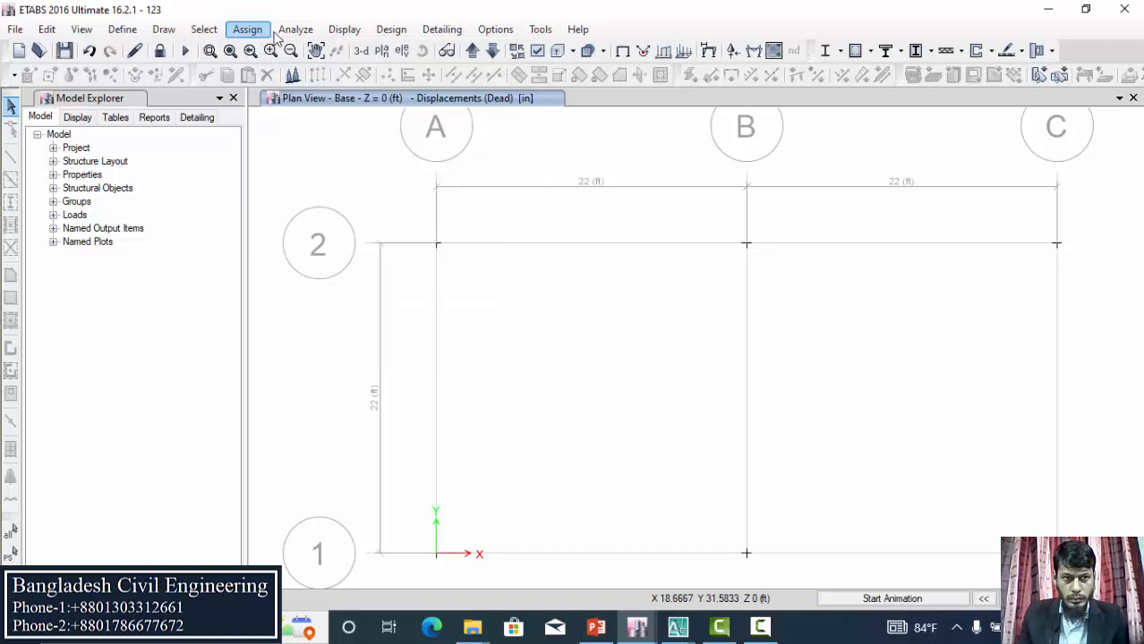
Open the support reactions display settings and switch the source of the results to load combinations.
left_click(302, 33)
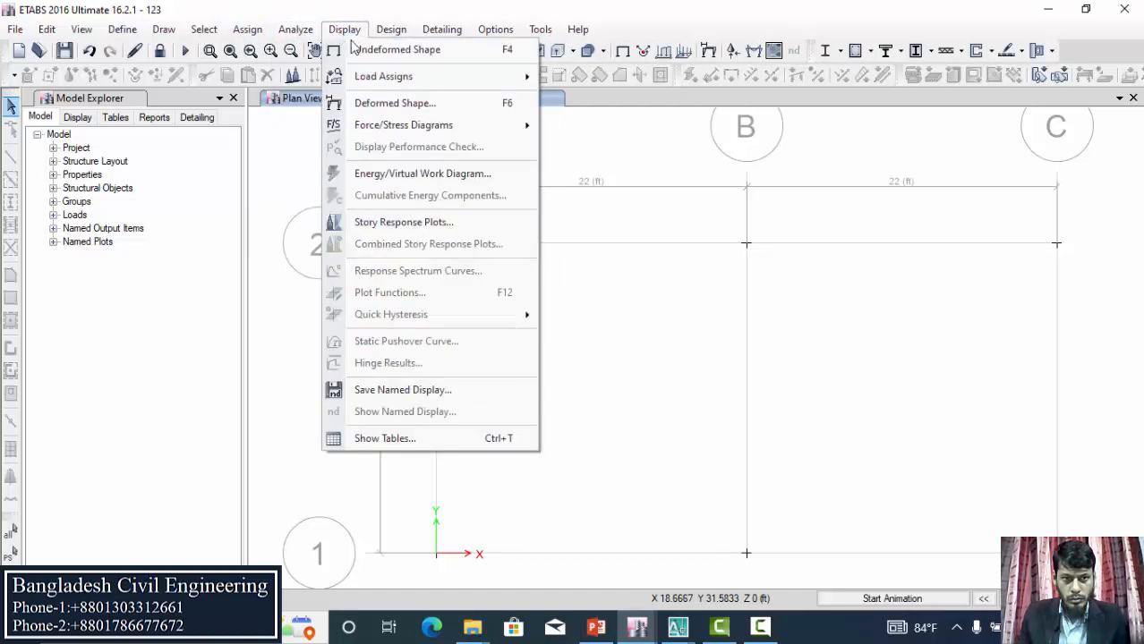
mouse_move(431, 81)
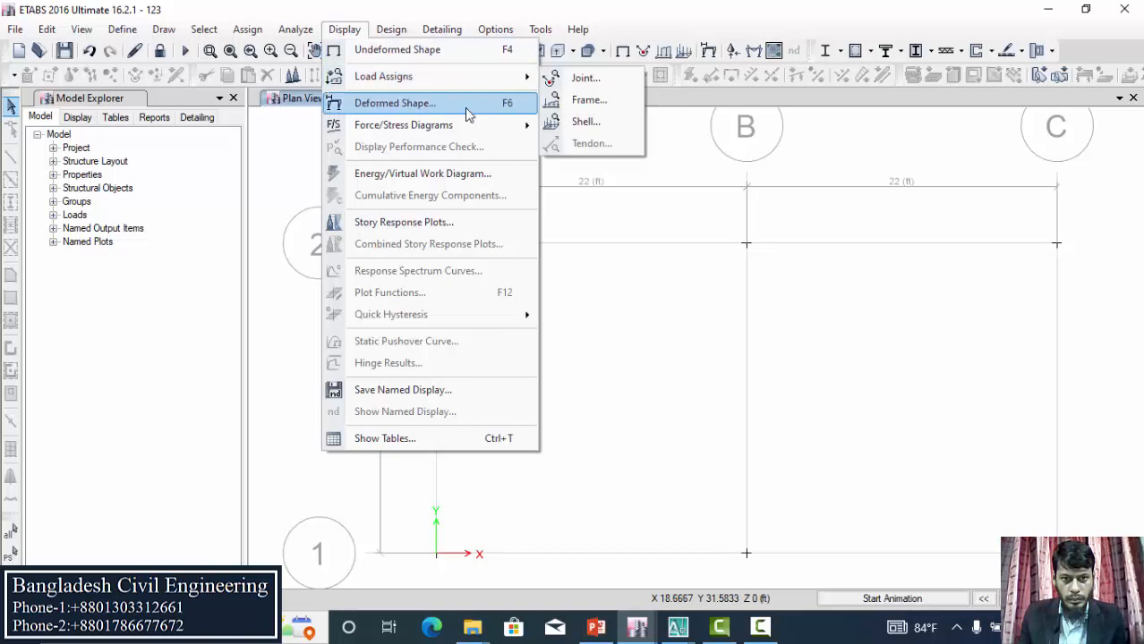
mouse_move(507, 130)
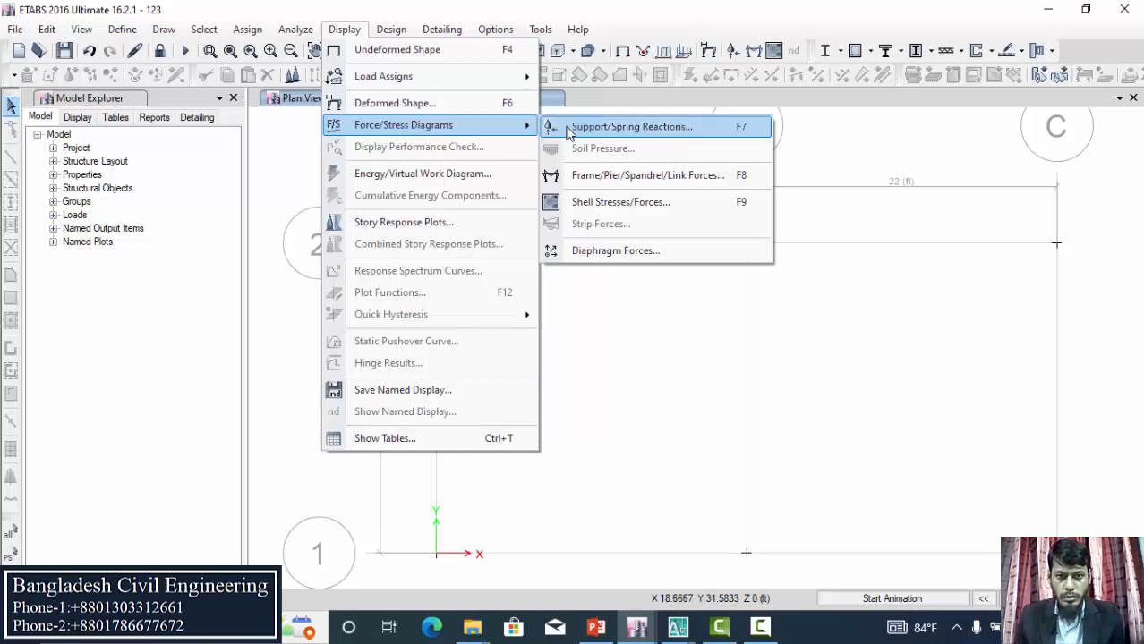
left_click(650, 134)
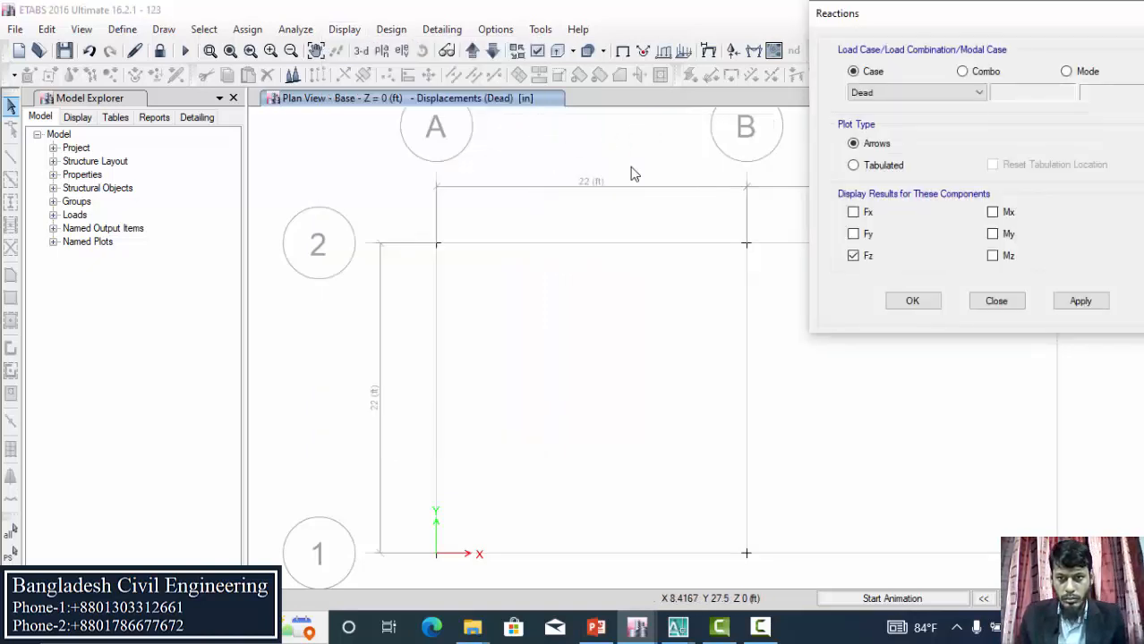
left_click_drag(979, 20, 679, 40)
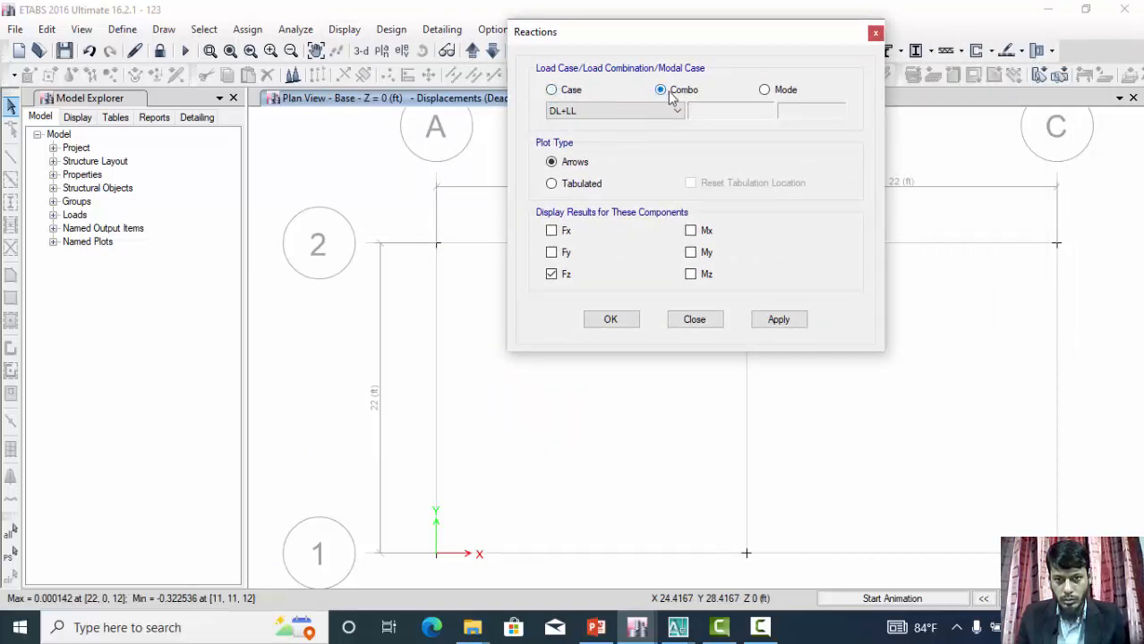
Display the Fz support reactions for the DL+LL combination in tabulated form and examine them at all base joints.
left_click(680, 111)
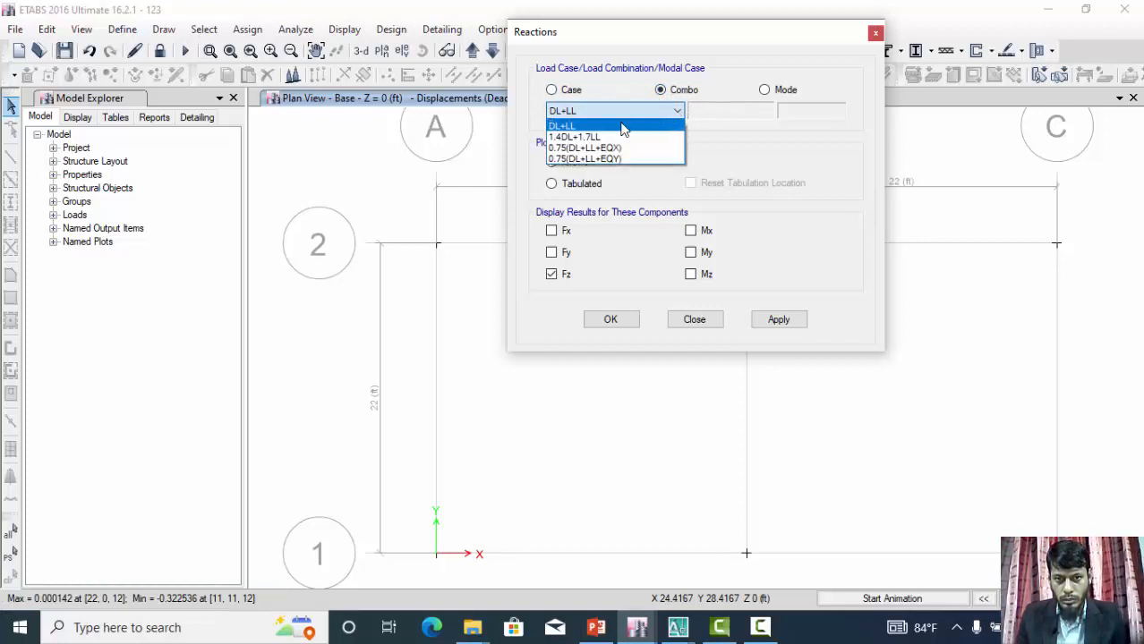
left_click(590, 123)
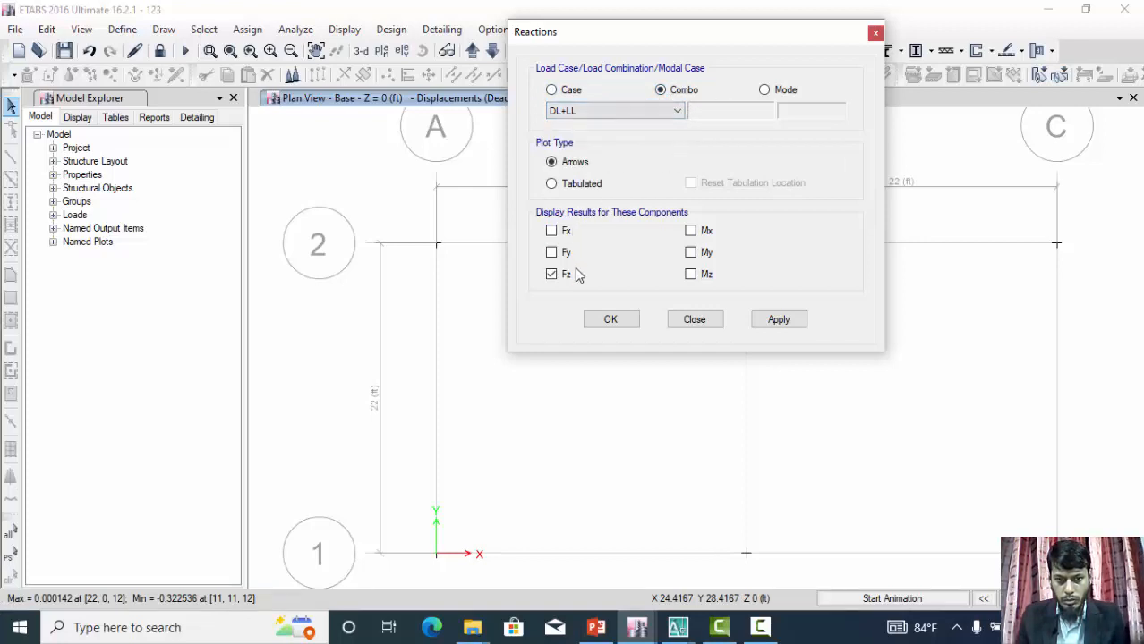
left_click_drag(614, 45, 749, 37)
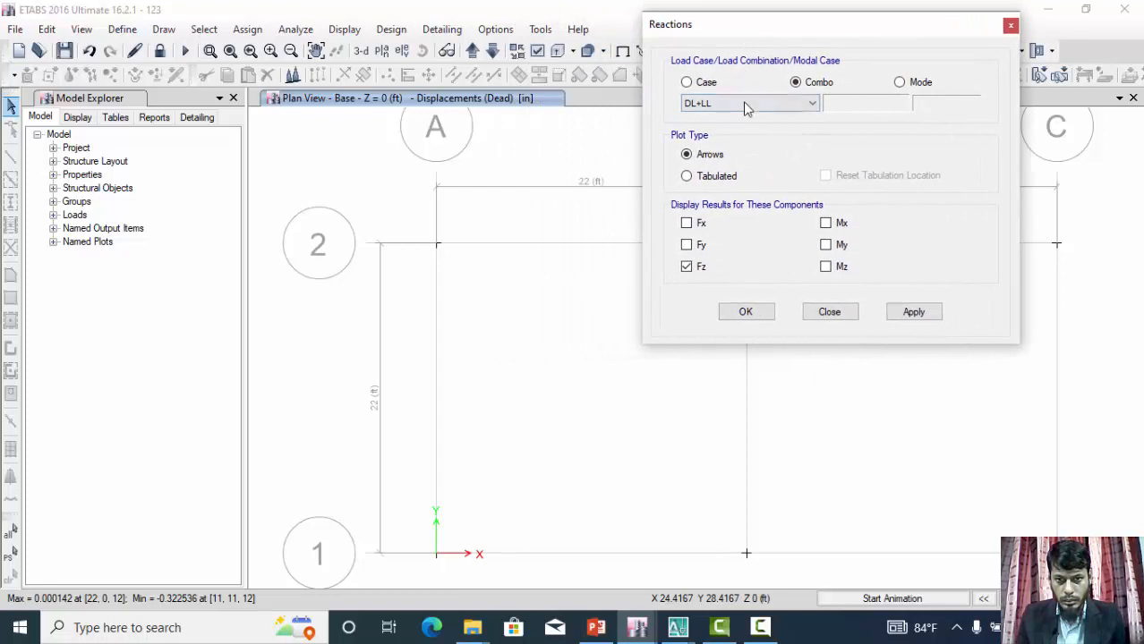
left_click(688, 177)
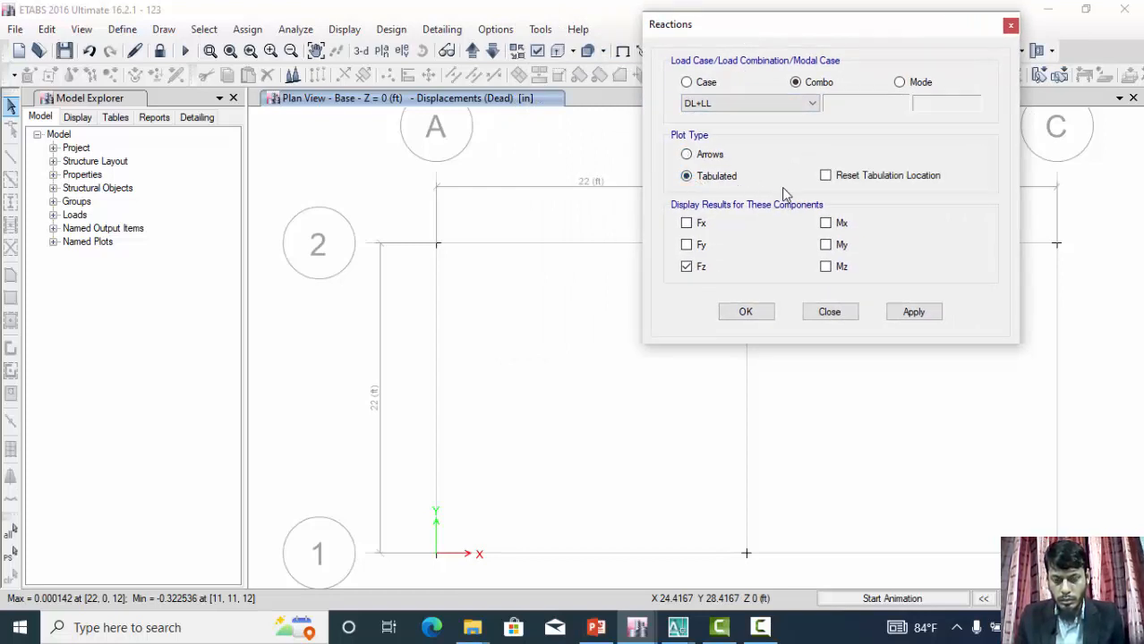
left_click(910, 310)
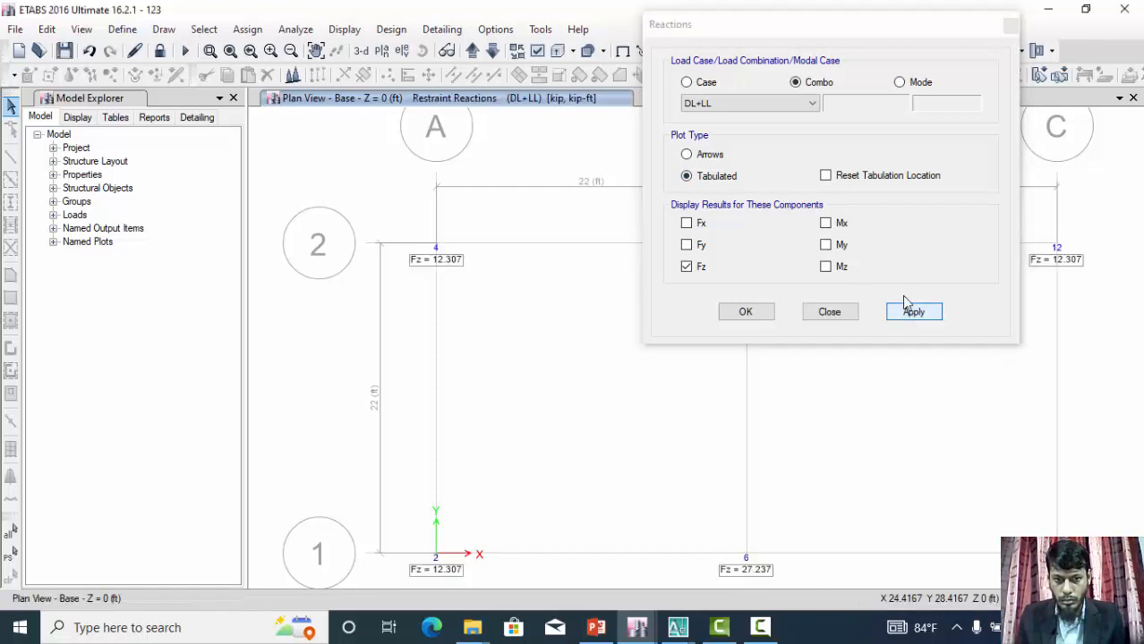
left_click_drag(865, 23, 1047, 51)
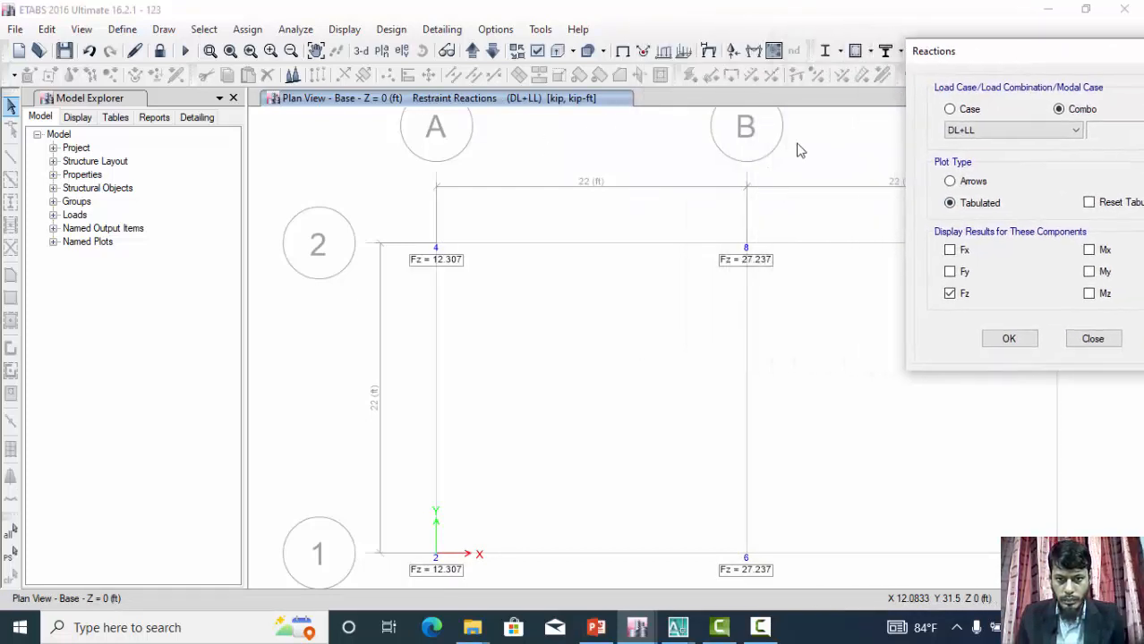
scroll(460, 210, "down", 3)
scroll(470, 276, "up", 3)
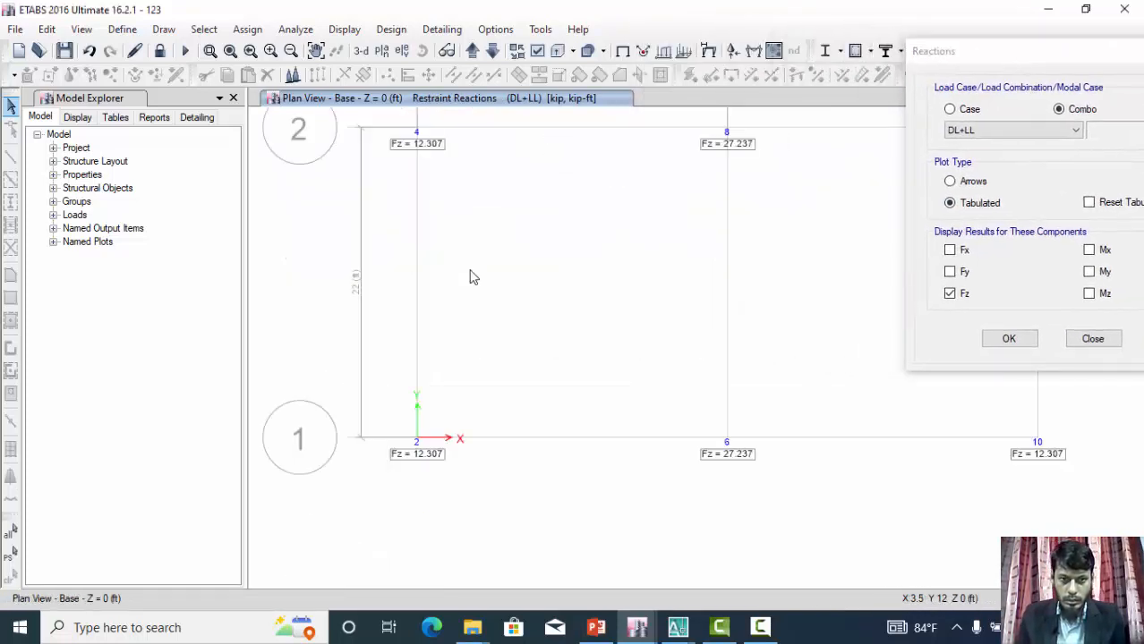
scroll(435, 186, "down", 3)
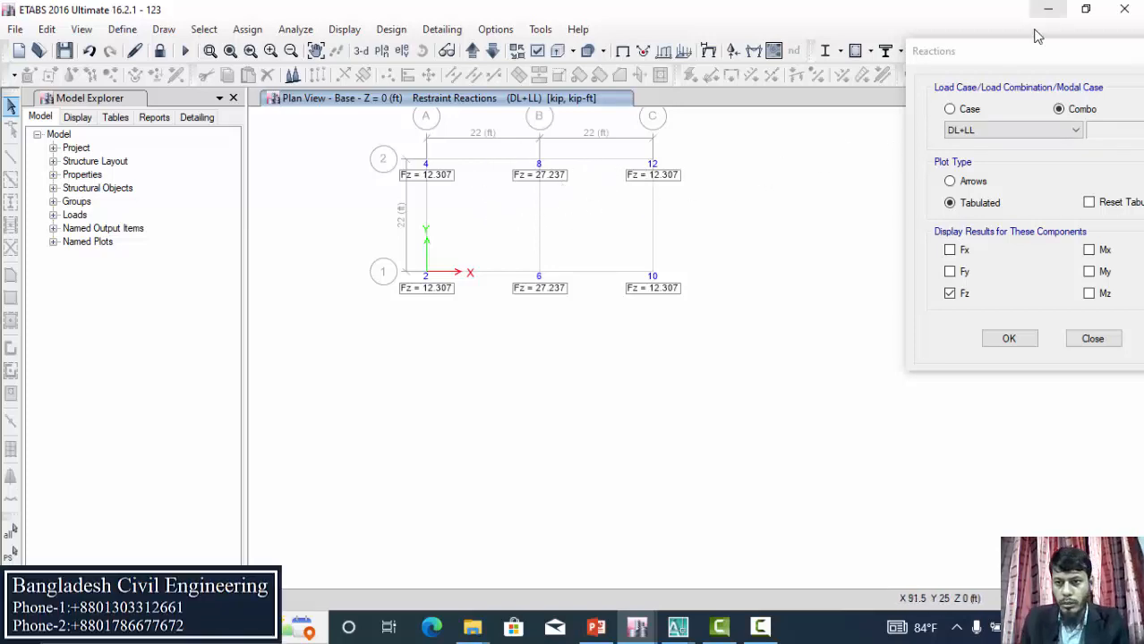
Display the tabulated Fz support reactions on the base plan for the 1.4DL+1.7LL combination.
left_click_drag(1024, 51, 908, 48)
left_click(942, 128)
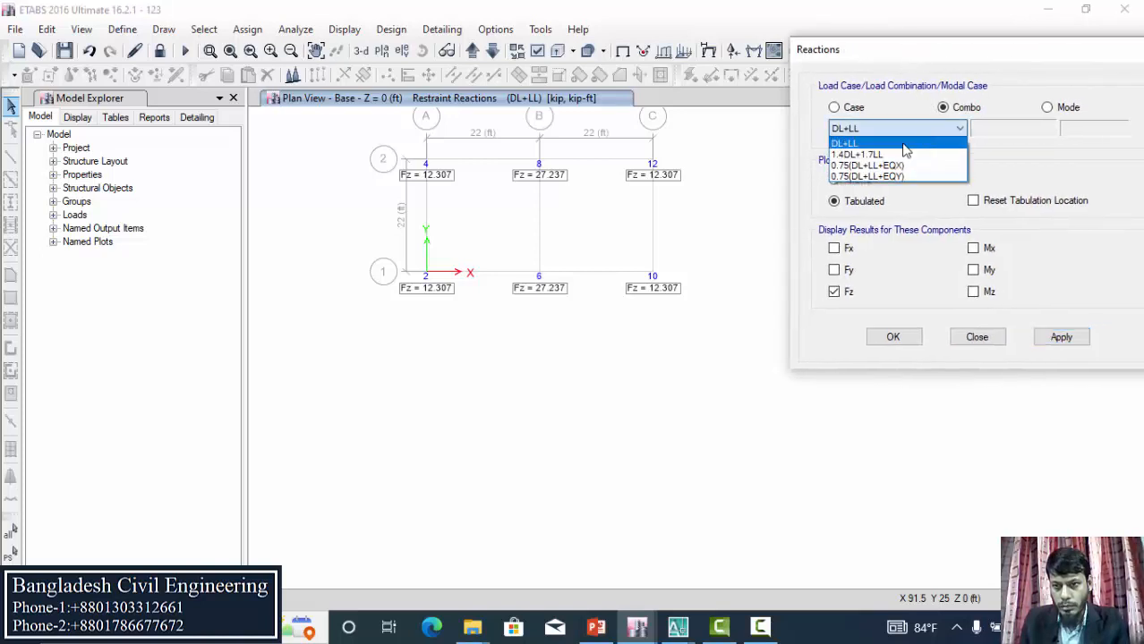
left_click(873, 148)
left_click(1065, 343)
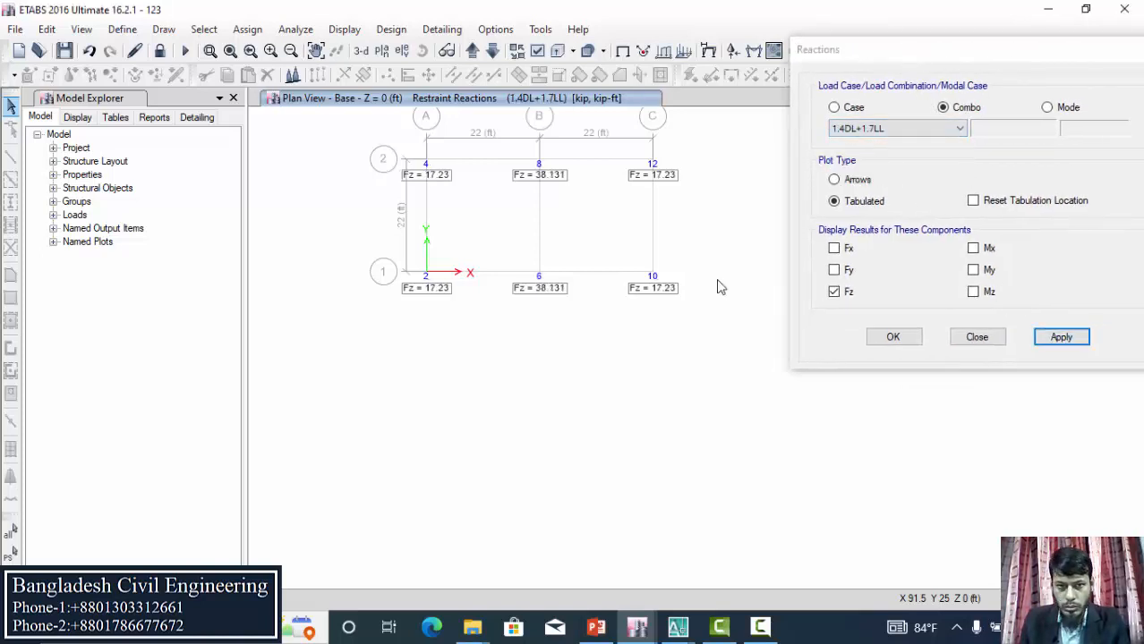
Display the tabulated Fz support reactions for the 0.75(DL+LL+EQX) combination using the Absolute Max option.
left_click(898, 131)
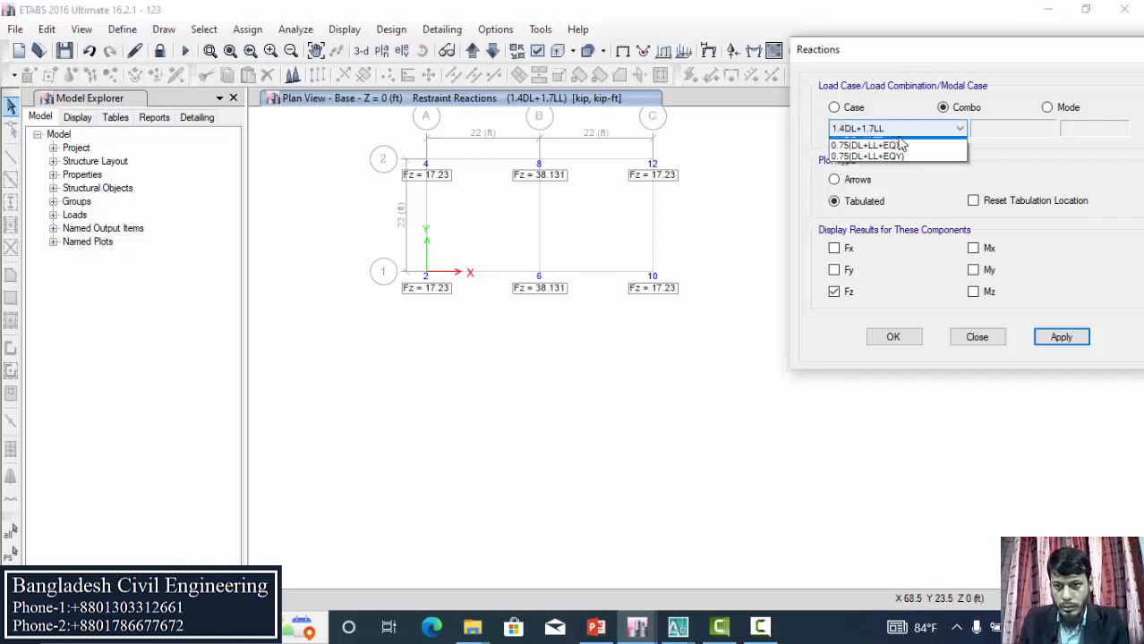
left_click(877, 172)
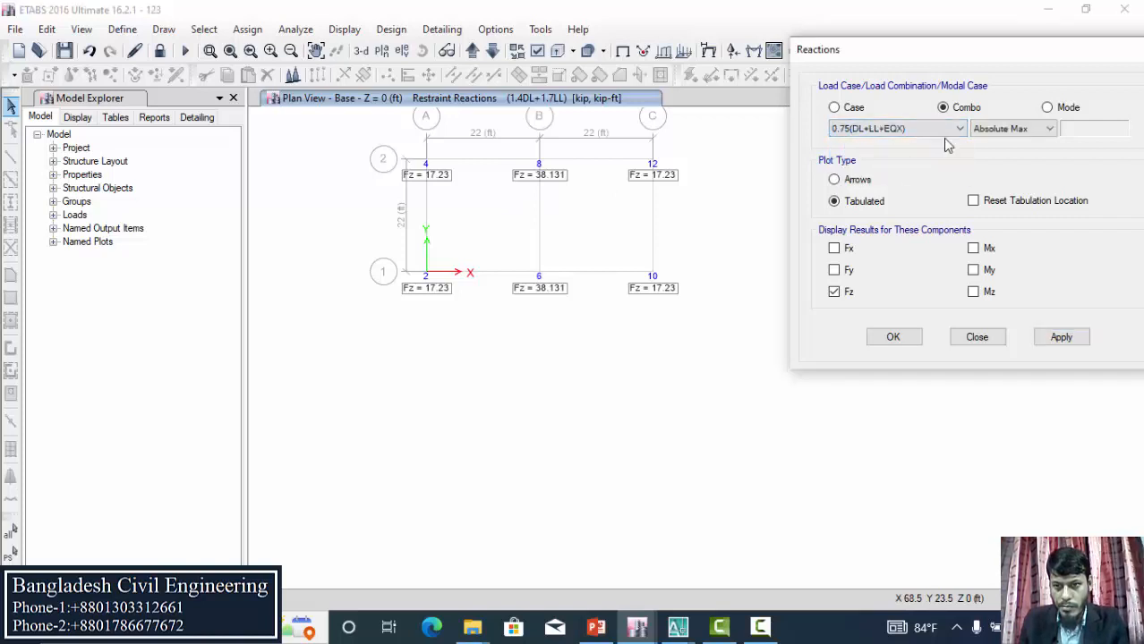
left_click(1065, 340)
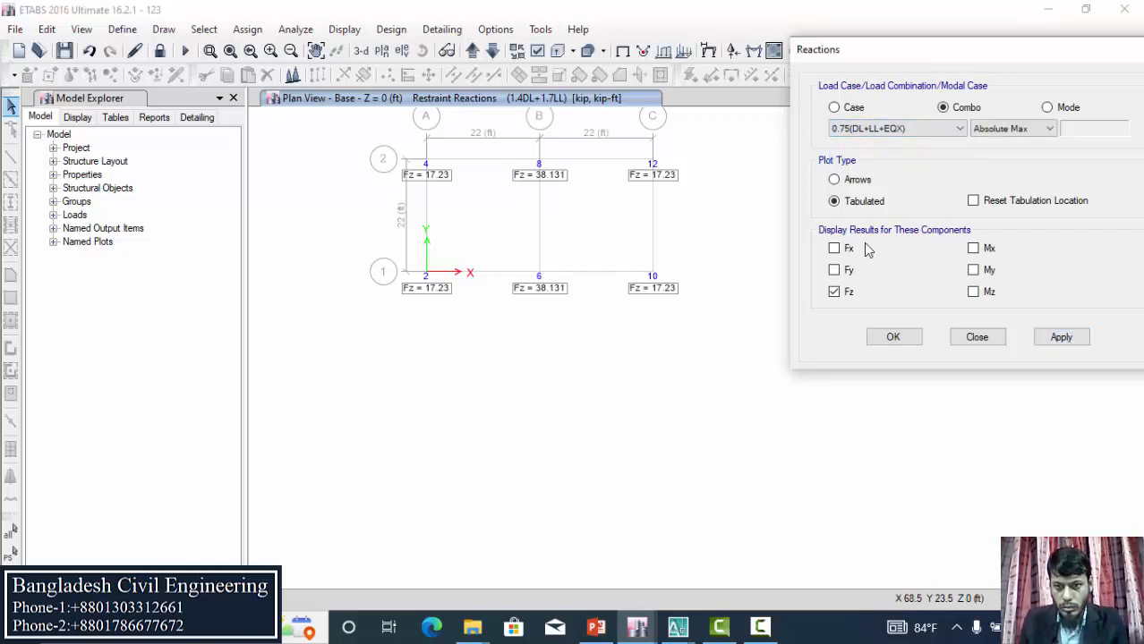
left_click(1061, 338)
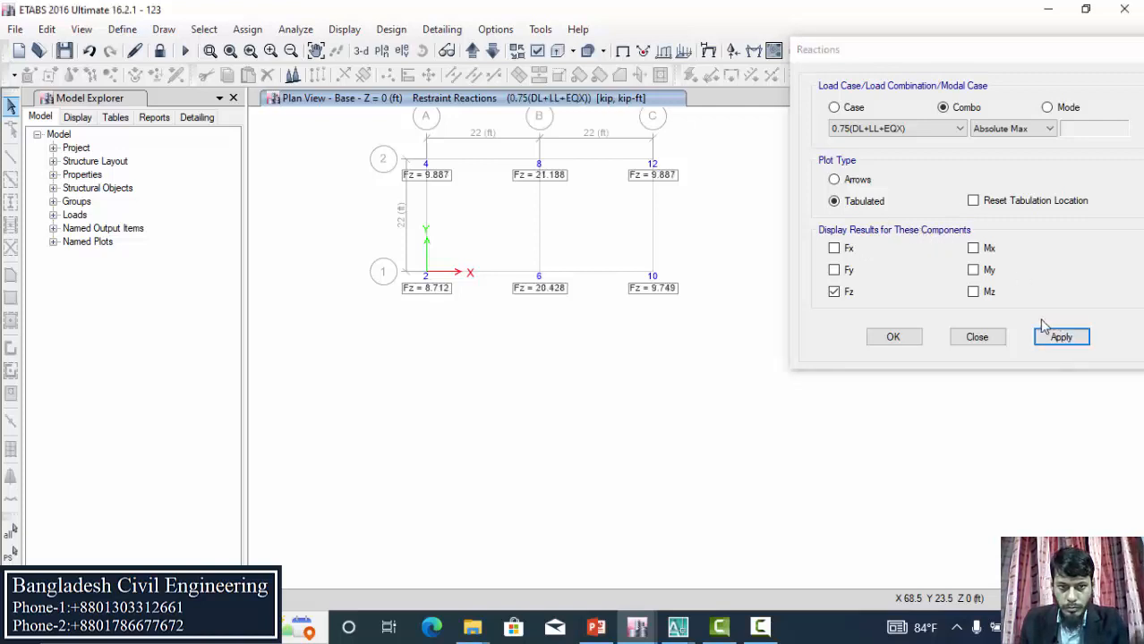
Display the tabulated Fz support reactions on the base plan for the DL+LL combination and close the reactions settings.
left_click(956, 129)
left_click(855, 143)
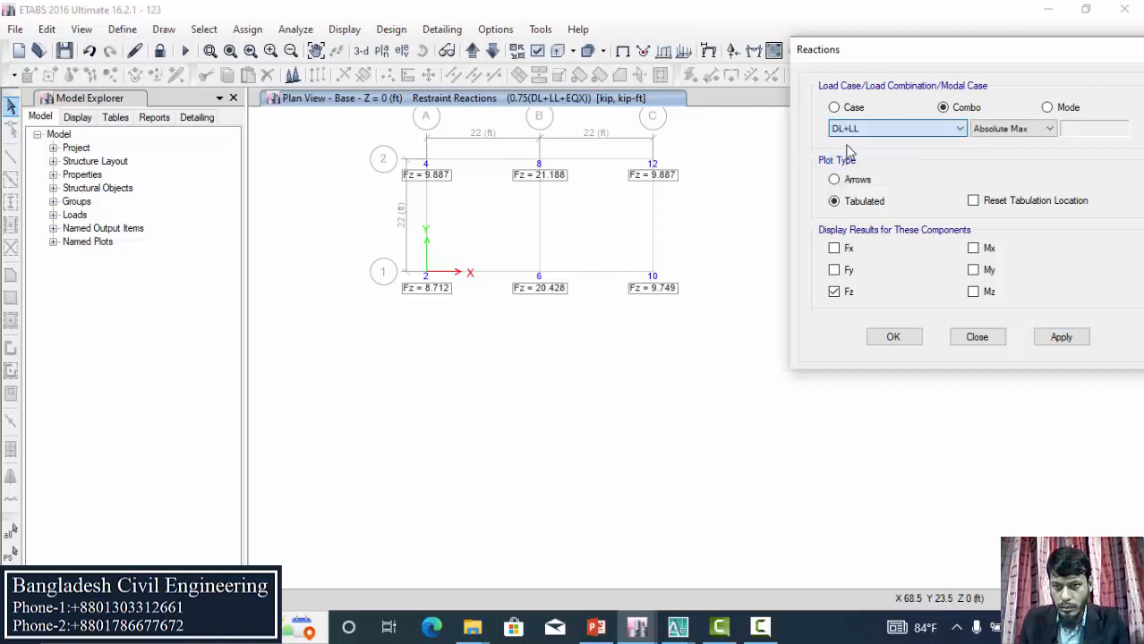
left_click(1060, 338)
left_click_drag(963, 59, 736, 281)
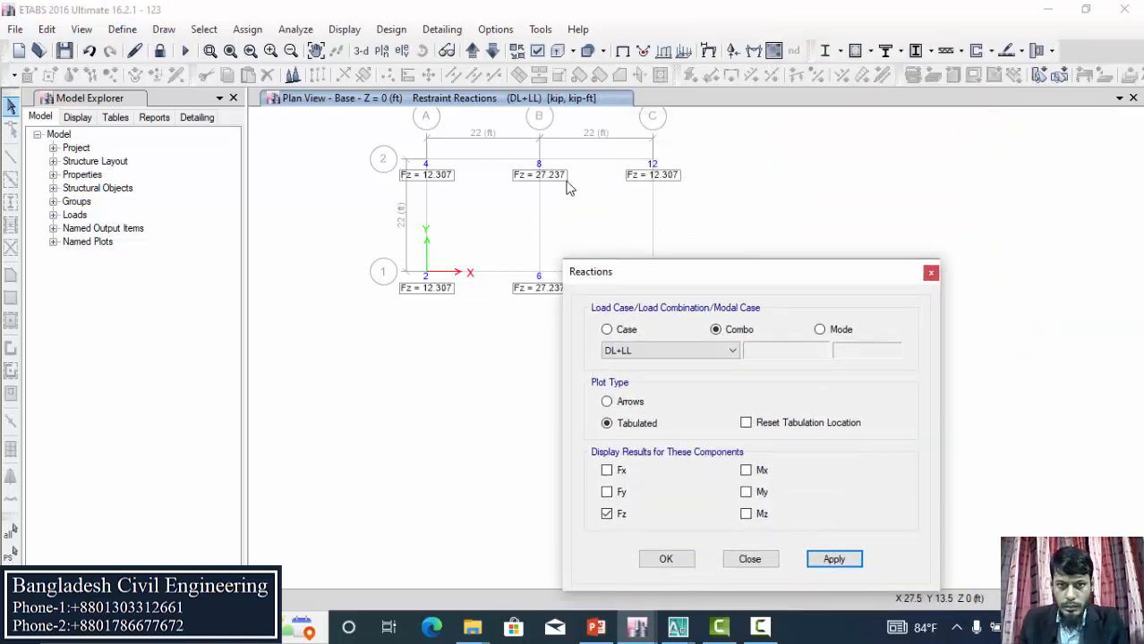
left_click(930, 272)
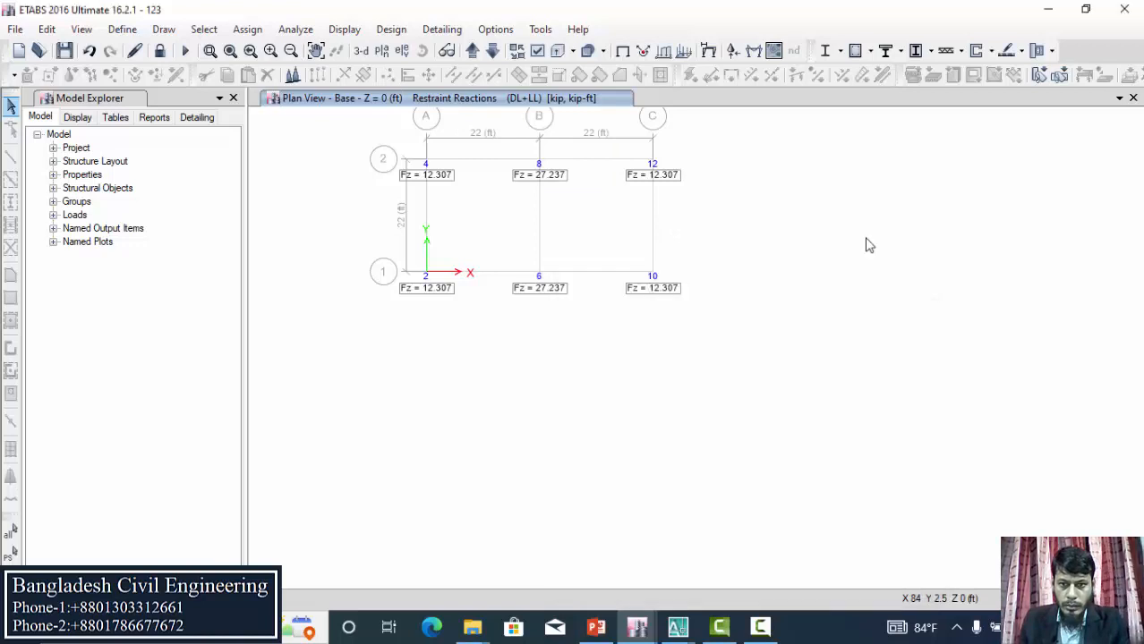
View the DL+LL support reactions on the 3D model, then on the elevation along grid line 1.
left_click(360, 50)
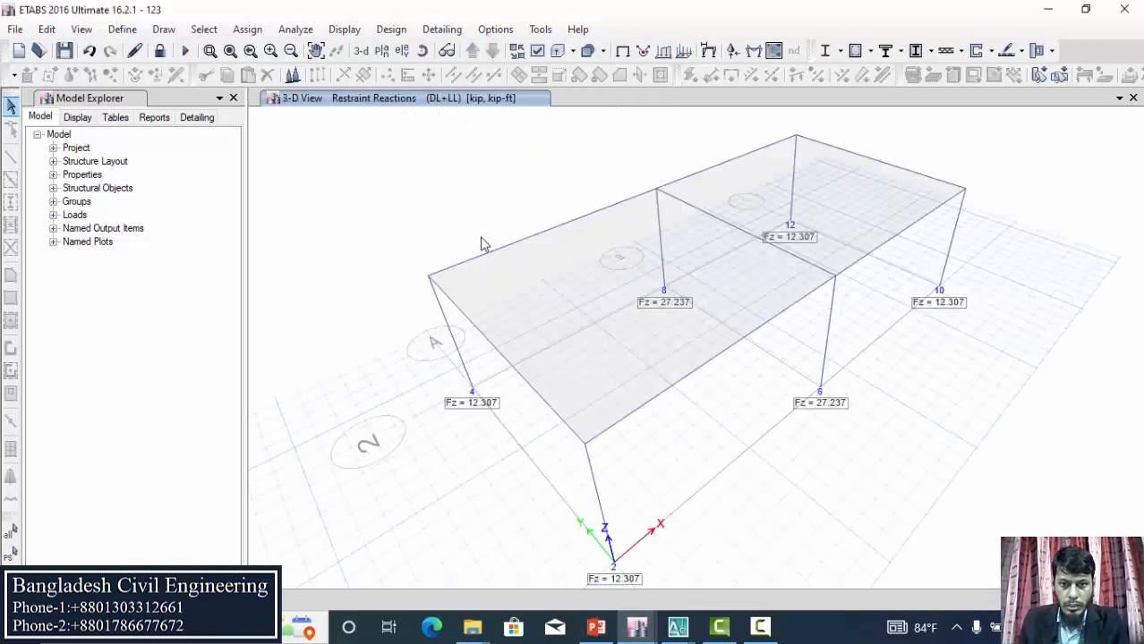
left_click(402, 50)
left_click(421, 256)
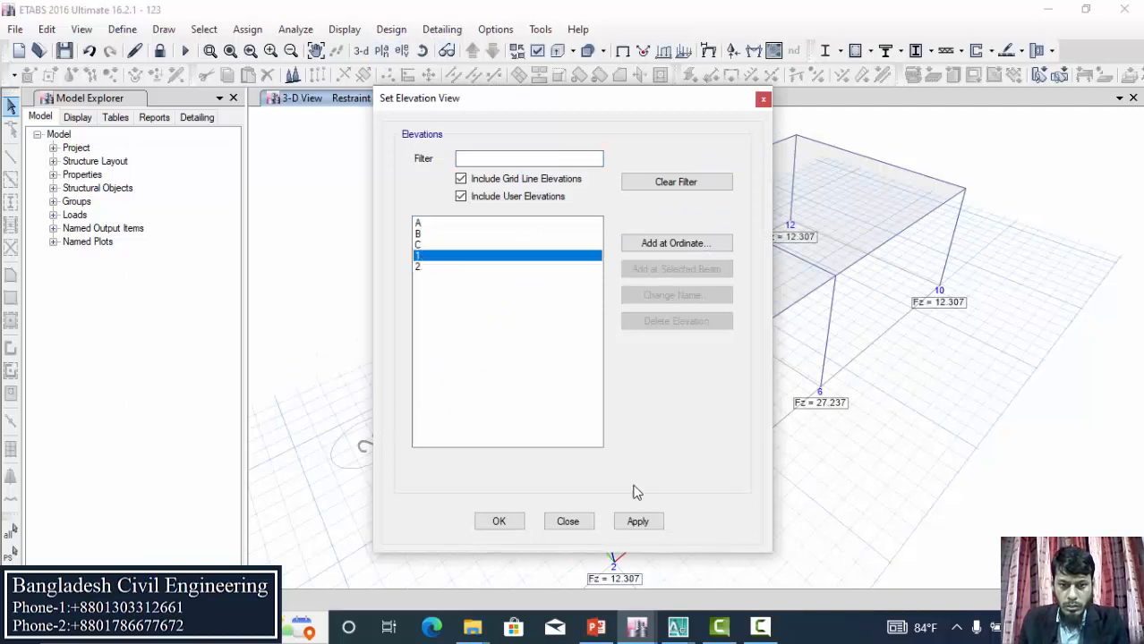
left_click(637, 521)
left_click(499, 521)
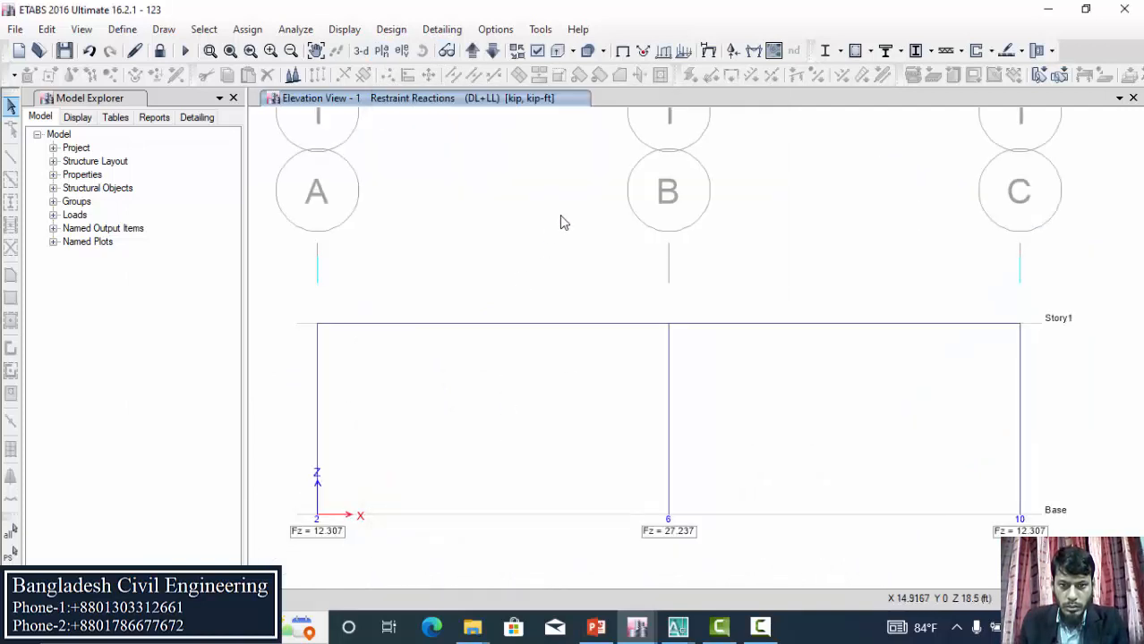
Display the filled Shear 2-2 member force diagram for the DL+LL combination on the grid line 1 elevation.
left_click(753, 52)
left_click_drag(834, 44, 842, 21)
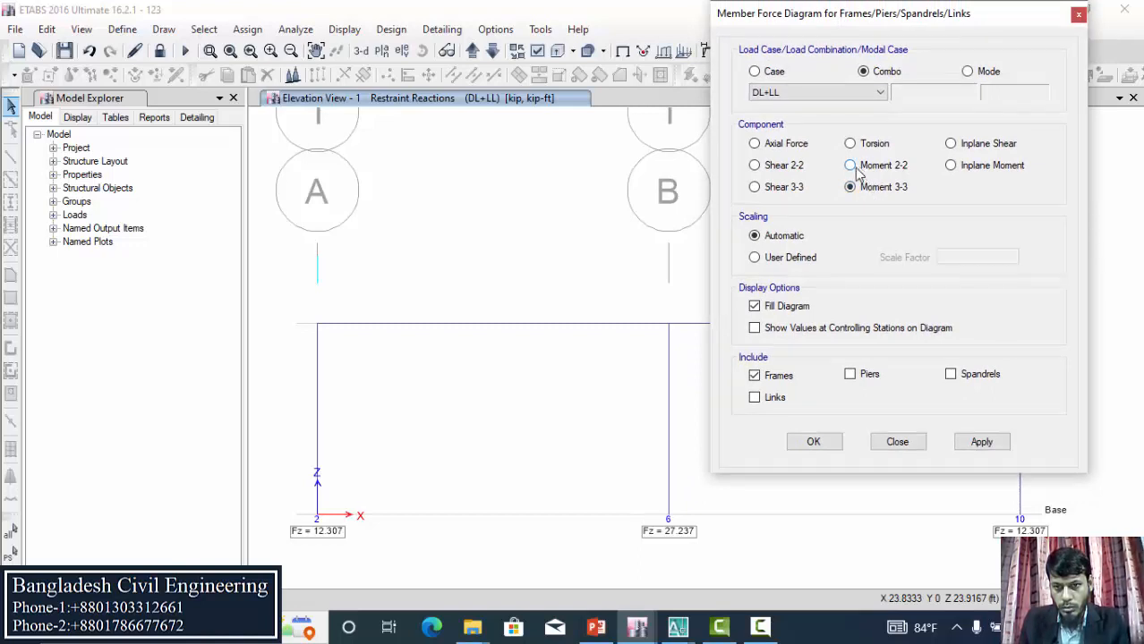
left_click(982, 441)
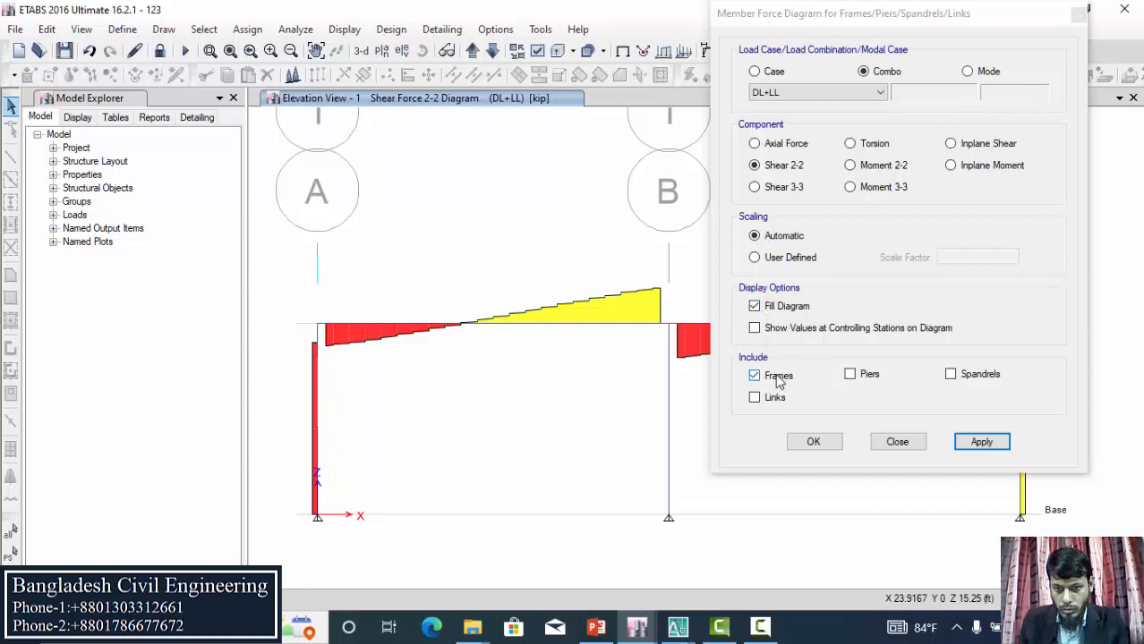
Redraw the Shear 2-2 diagram without fill, inspect it along both beam spans, and turn the fill back on.
left_click(755, 258)
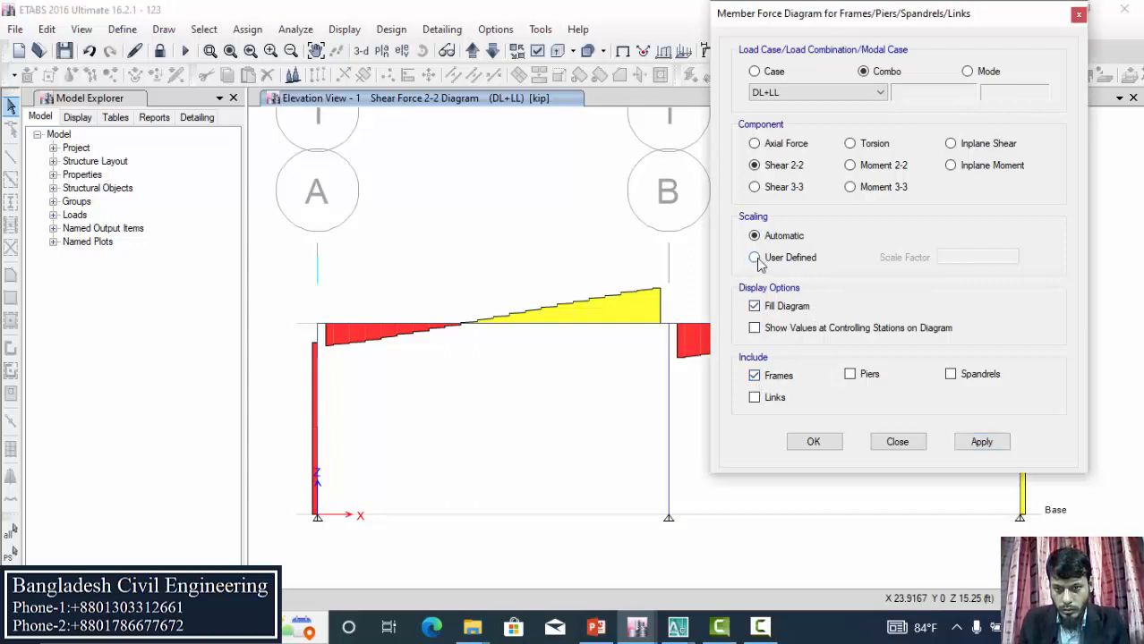
left_click(754, 236)
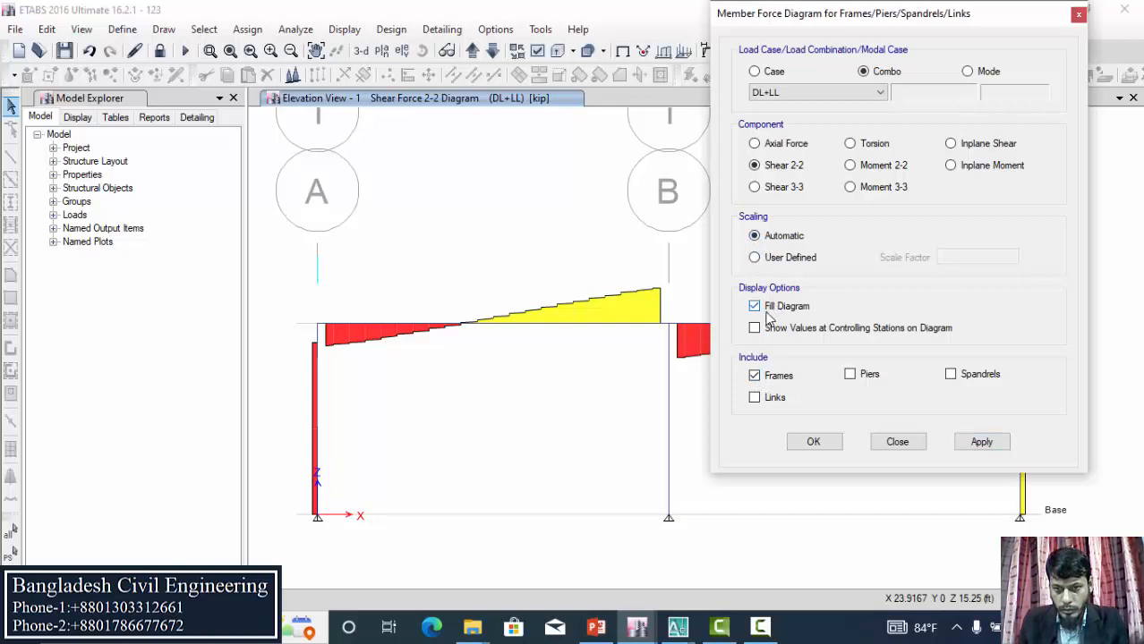
left_click(754, 307)
left_click(979, 441)
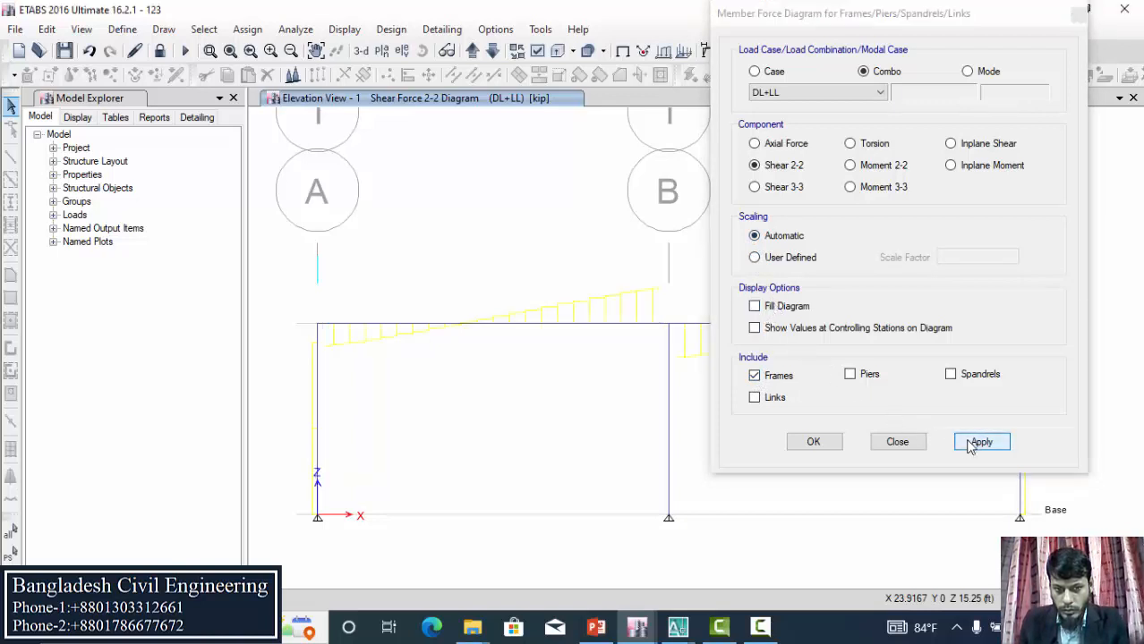
scroll(527, 297, "down", 2)
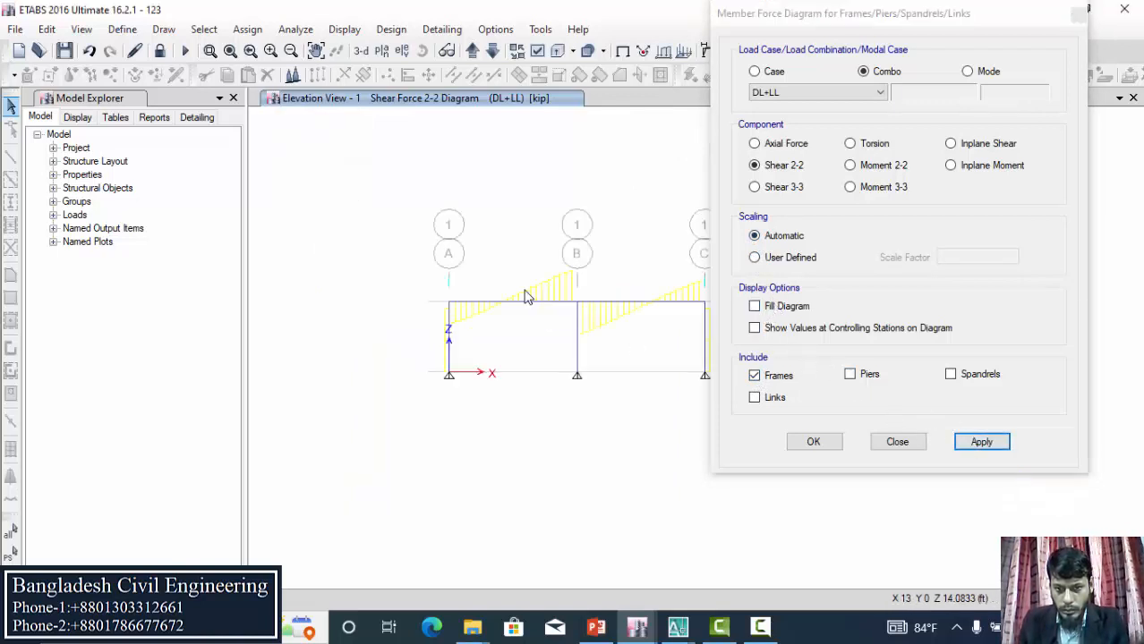
scroll(564, 311, "up", 2)
scroll(495, 250, "down", 2)
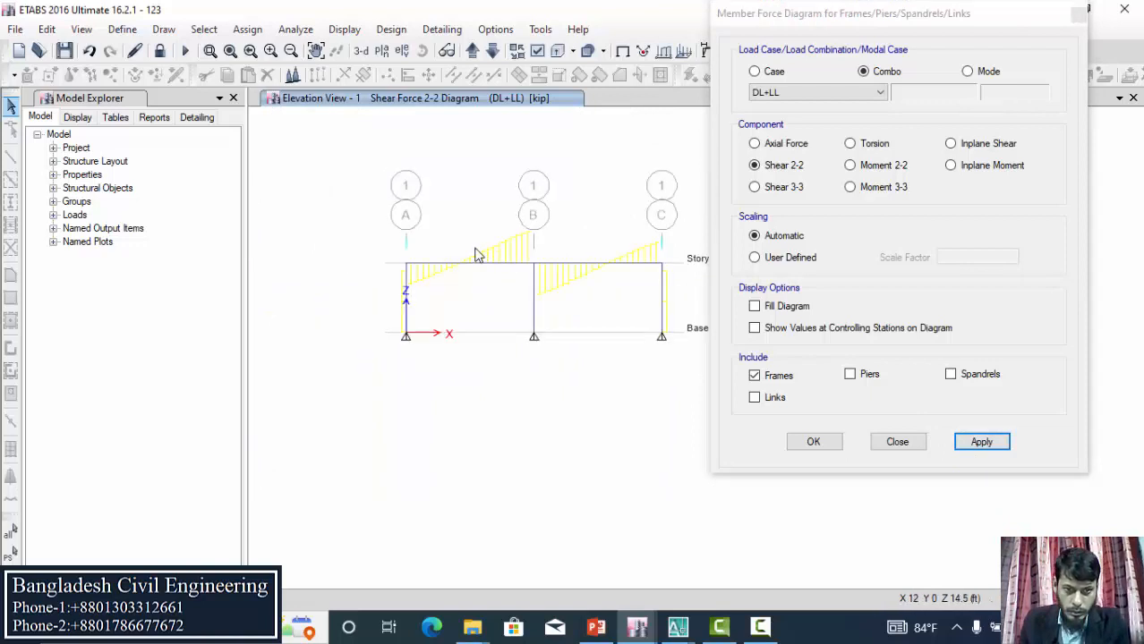
scroll(476, 252, "up", 2)
scroll(458, 254, "down", 3)
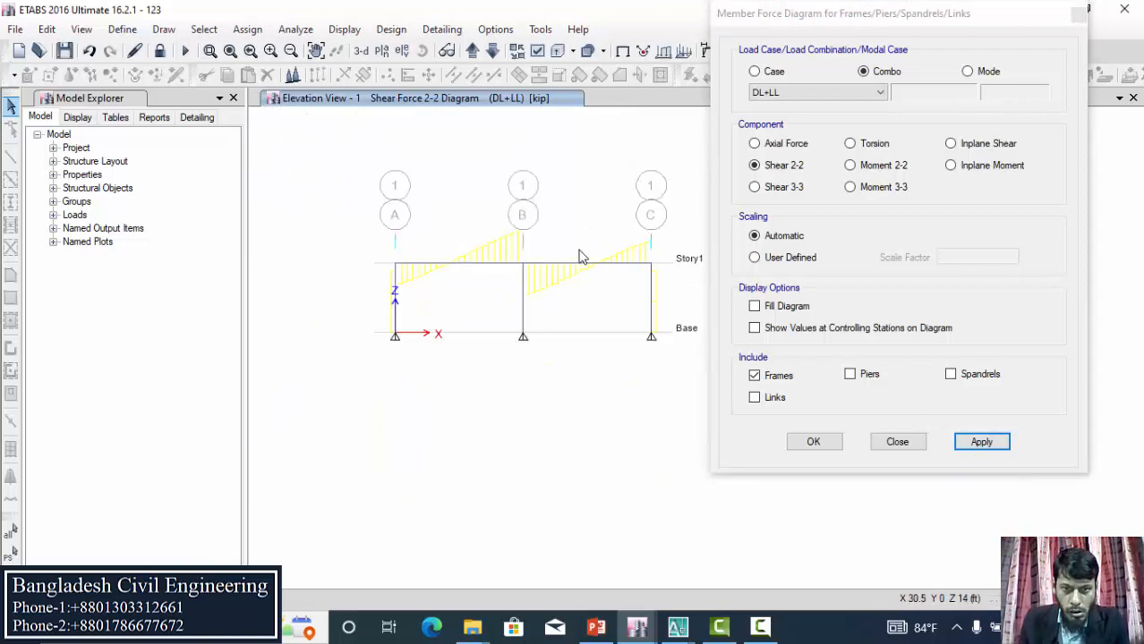
left_click(647, 264)
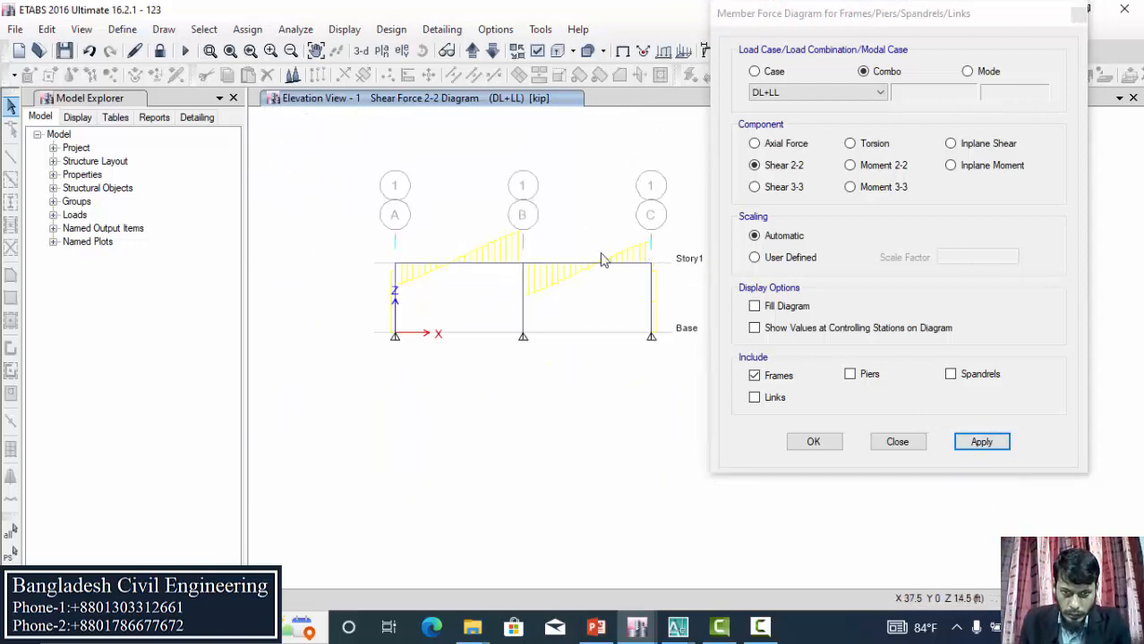
left_click(754, 306)
left_click(980, 442)
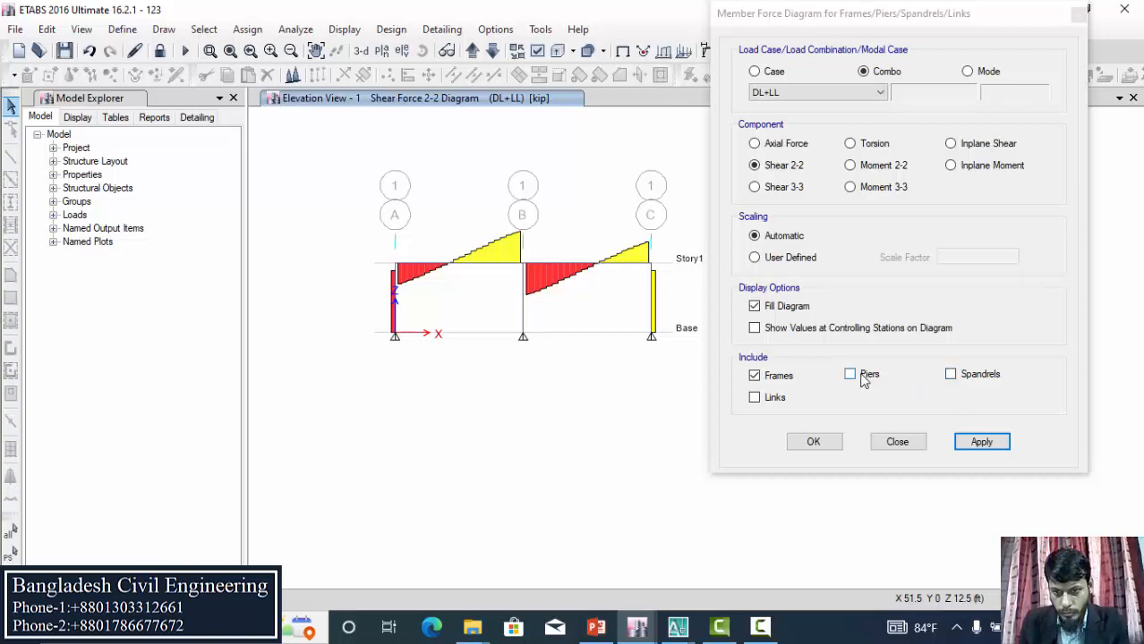
Show values at controlling stations on the Shear 2-2 diagram and switch it to the 1.4DL+1.7LL combination.
left_click(757, 330)
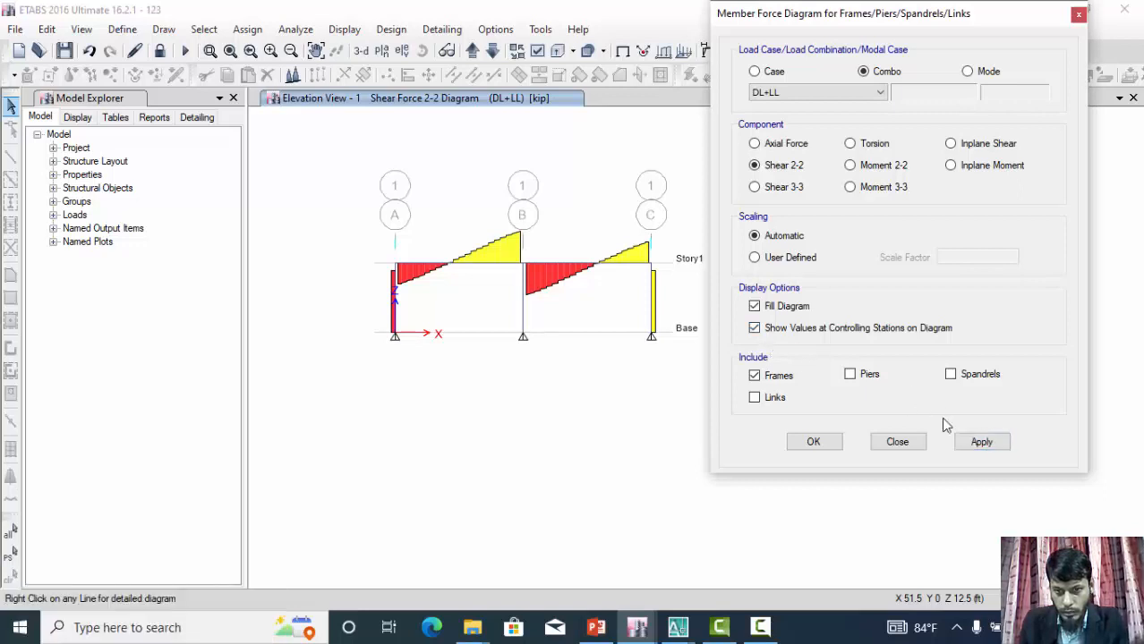
left_click(978, 442)
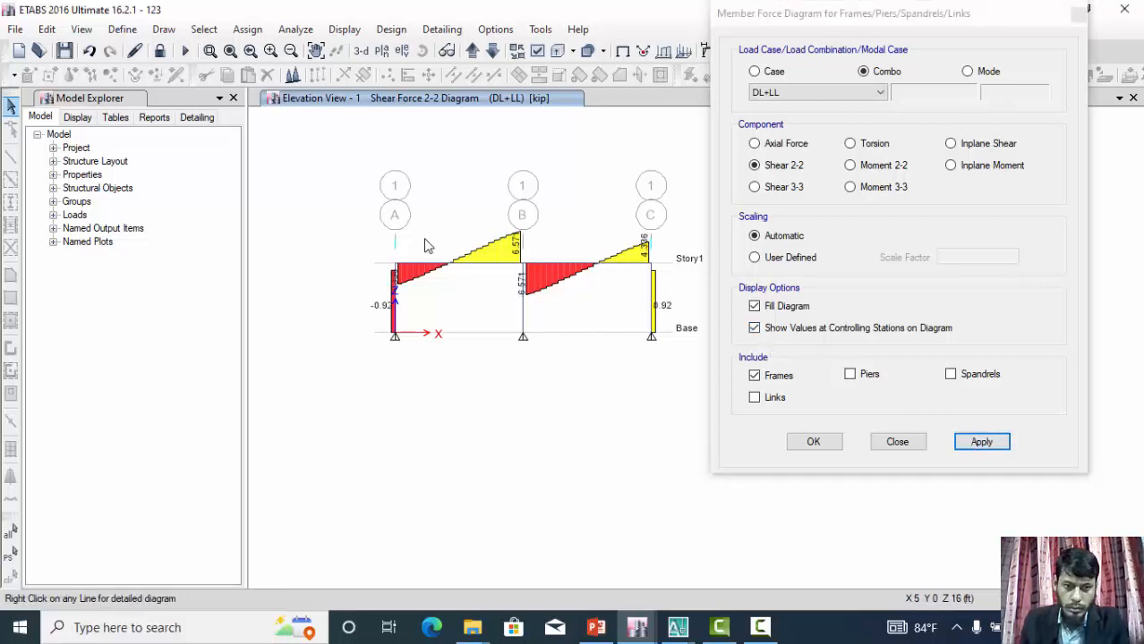
left_click(824, 91)
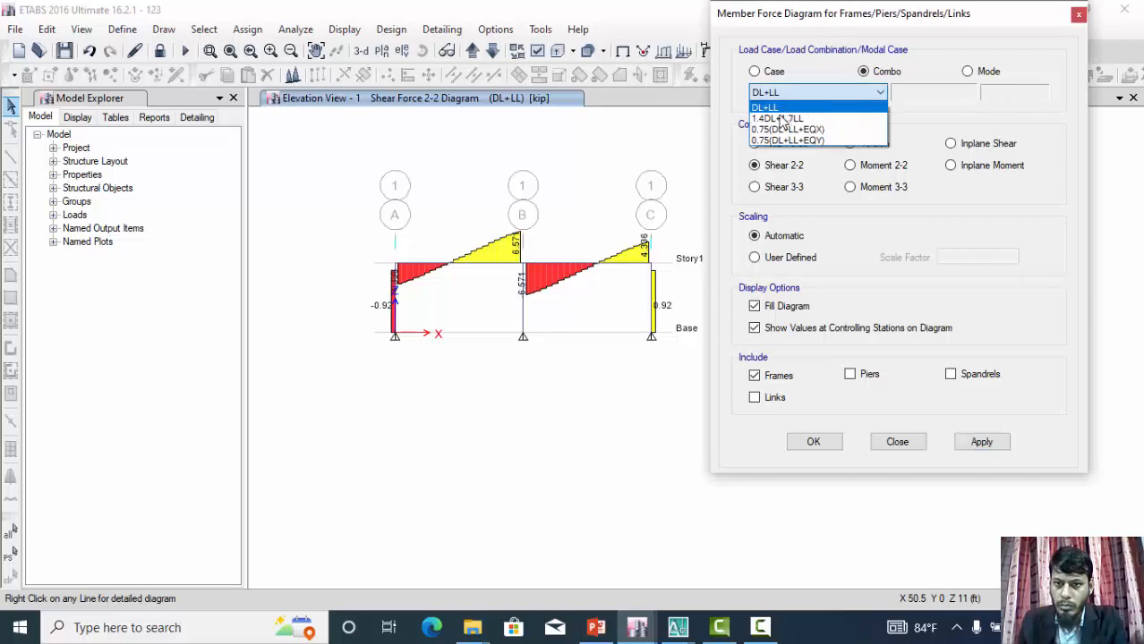
left_click(787, 115)
left_click(974, 441)
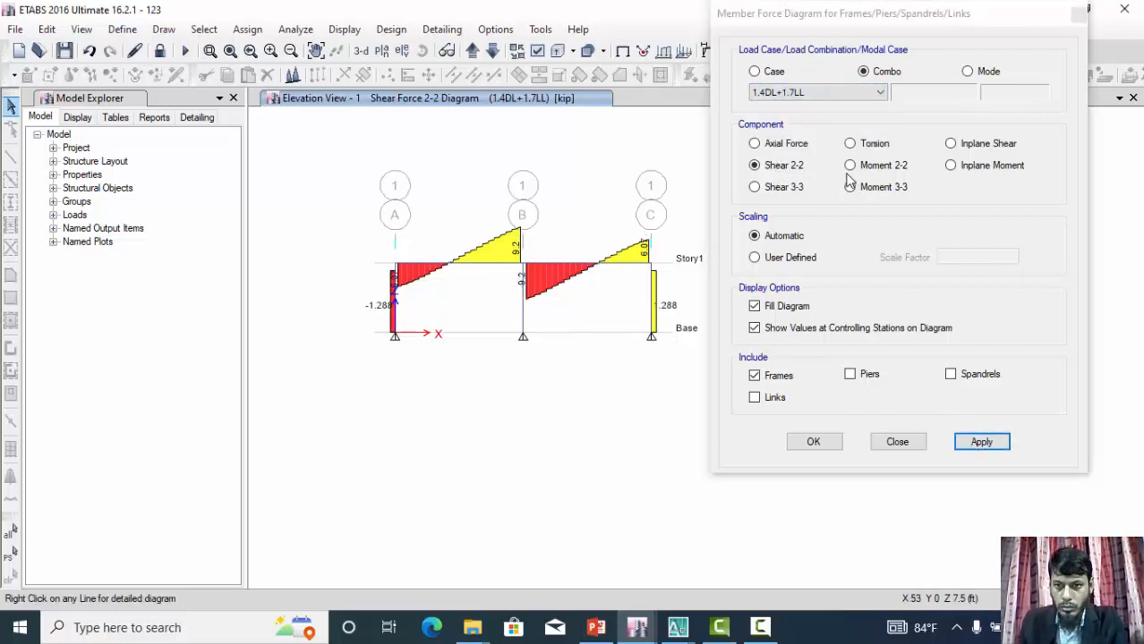
Display the Moment 3-3 diagram for the 1.4DL+1.7LL combination and close the member force diagram settings.
left_click(874, 187)
left_click(979, 442)
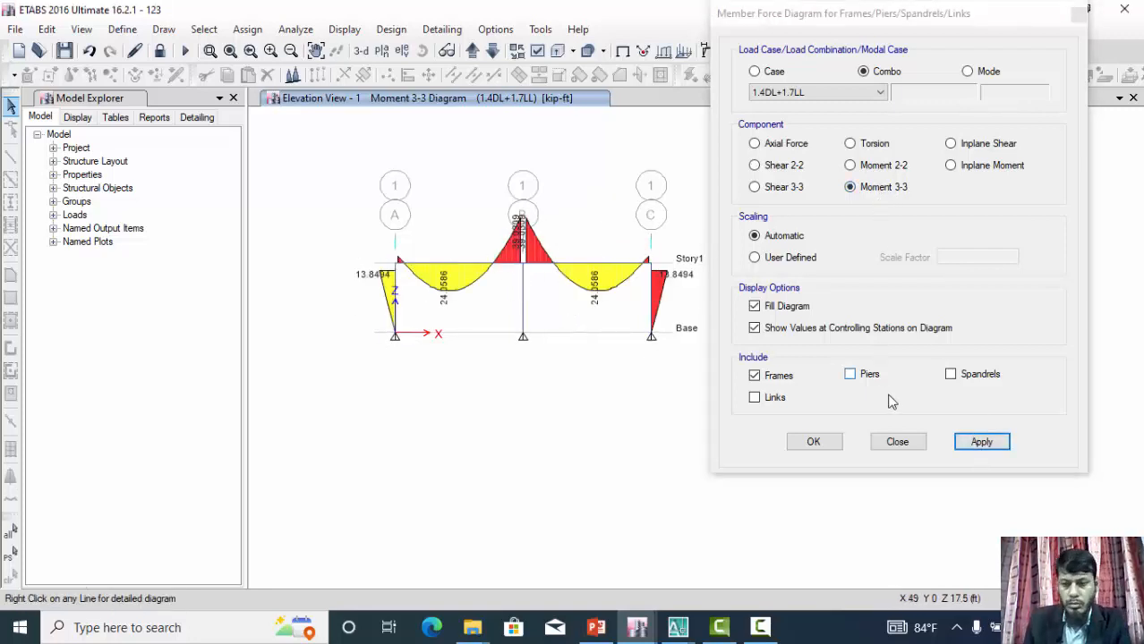
left_click(898, 442)
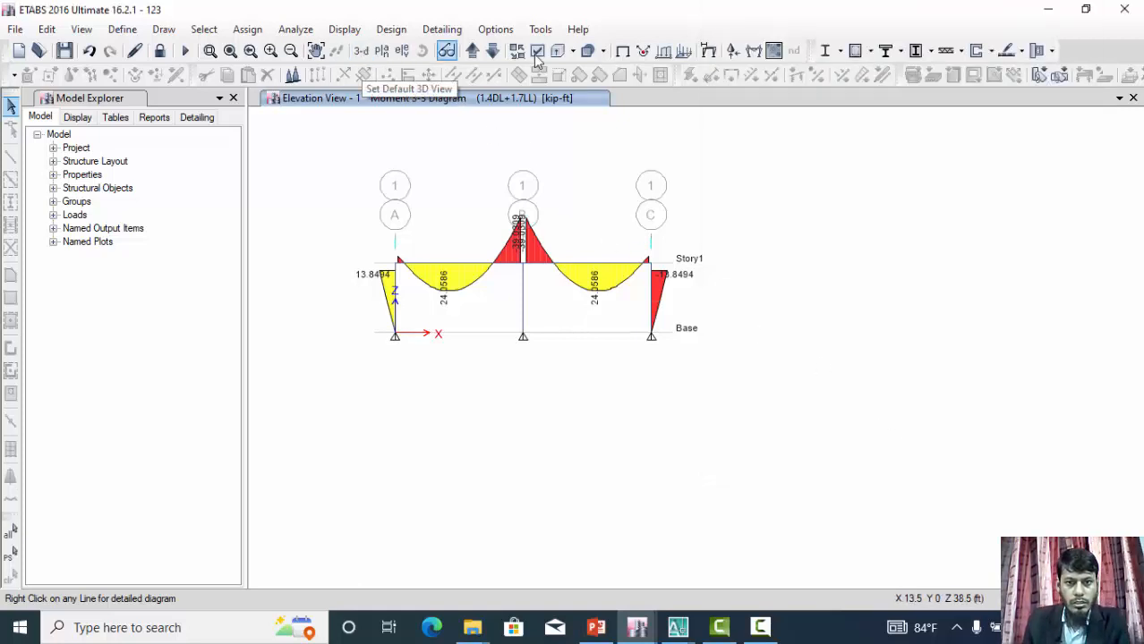
Clear the moment diagram by showing the undeformed shape, and display the whole frame in 3D.
left_click(622, 51)
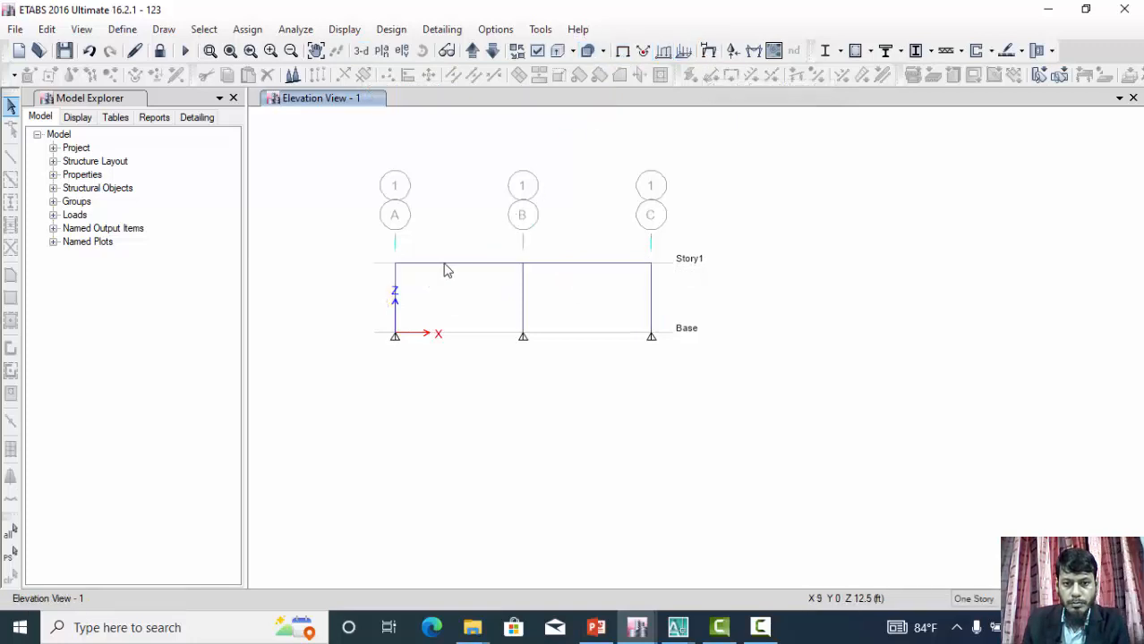
left_click(360, 51)
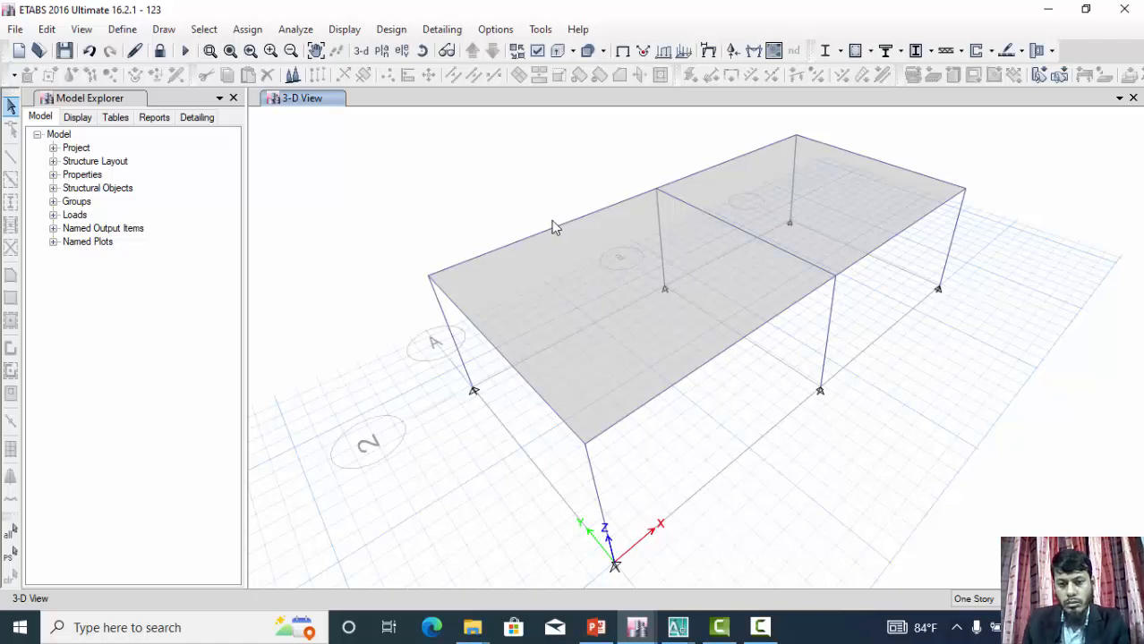
scroll(552, 221, "down", 4)
scroll(571, 227, "up", 4)
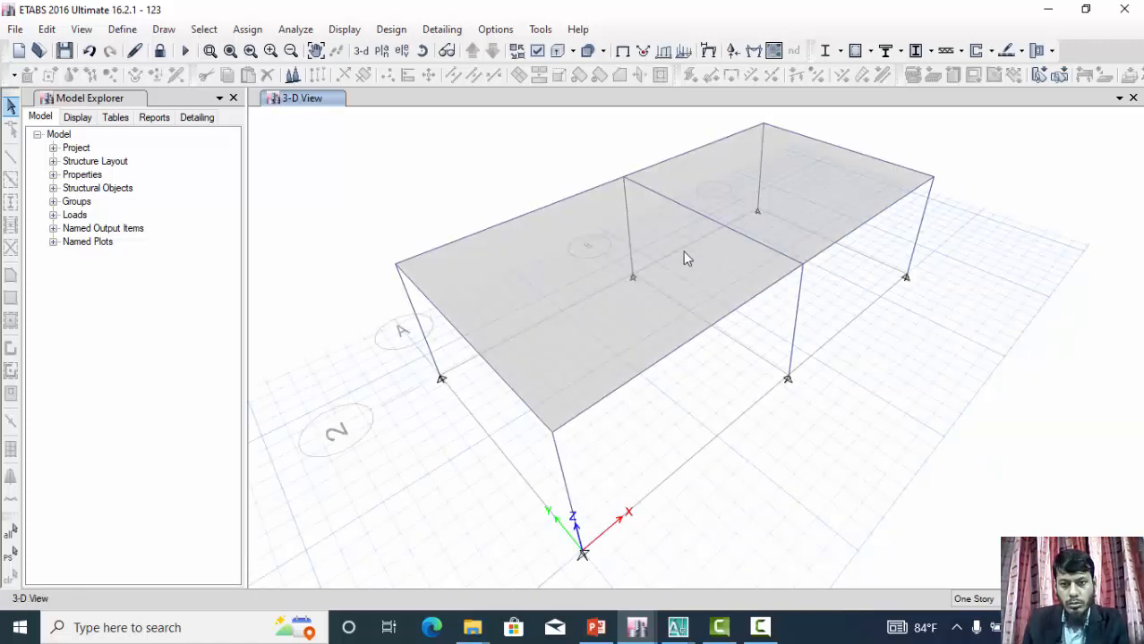
Review the design load combinations selected for concrete frame design and accept the selection.
left_click(868, 51)
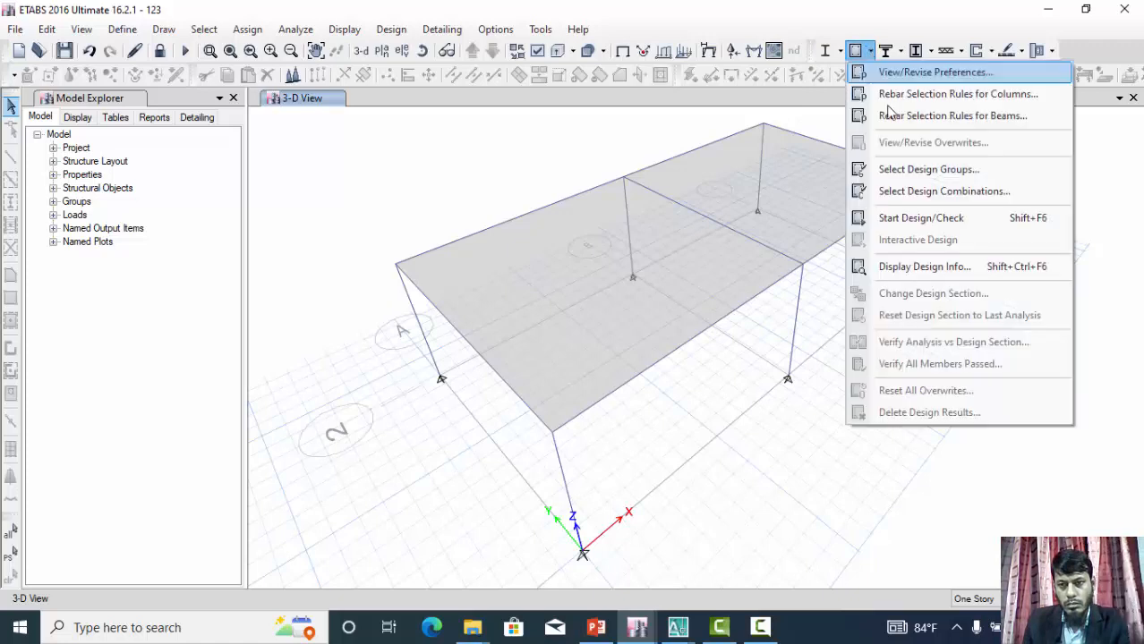
left_click(931, 192)
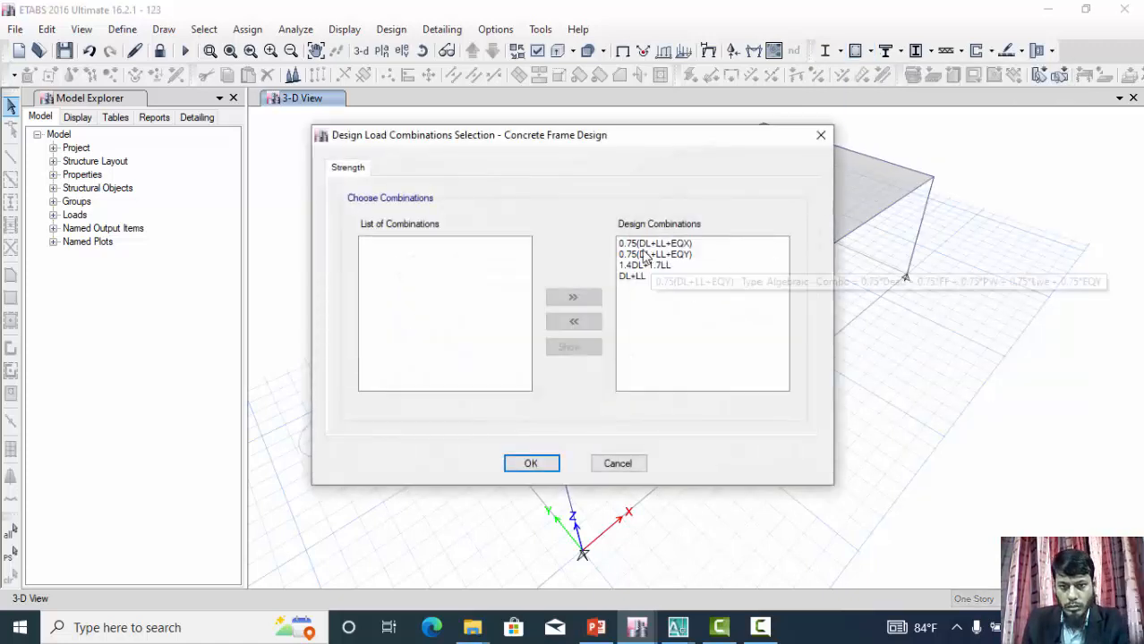
left_click(530, 462)
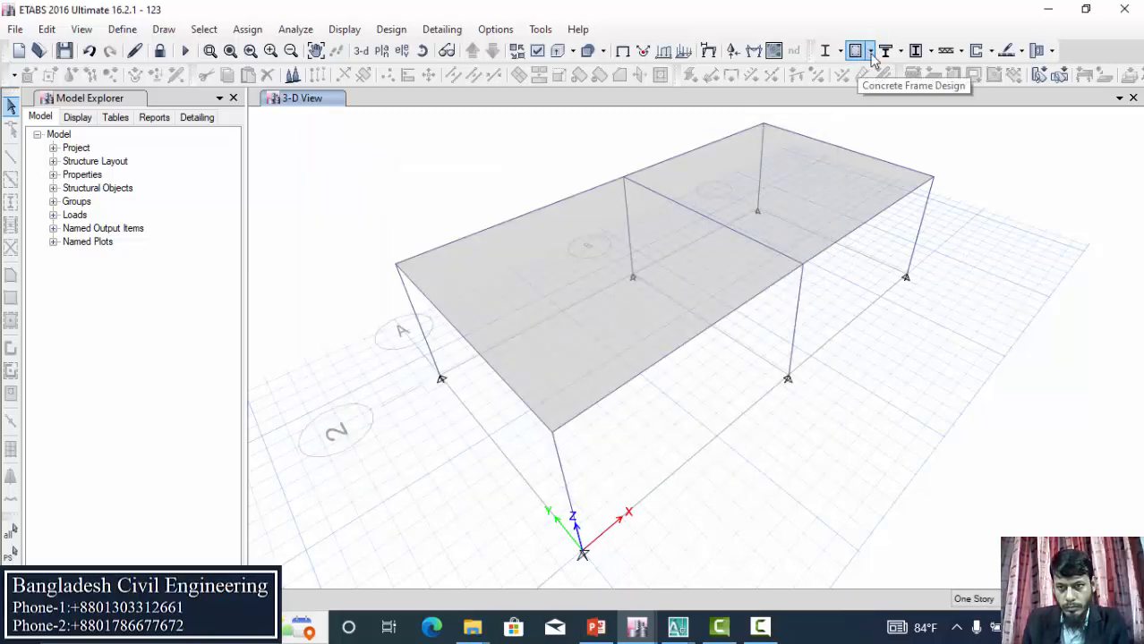
Run the concrete frame design check and examine the longitudinal reinforcing values on the 3D model.
left_click(870, 52)
left_click(870, 52)
left_click(870, 52)
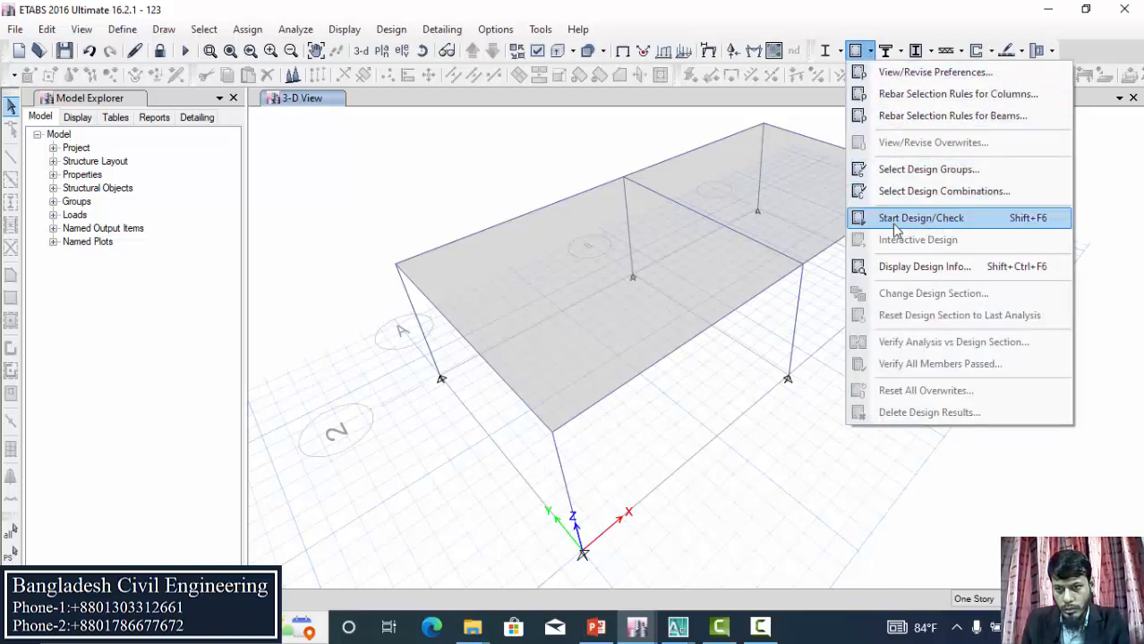
left_click(921, 218)
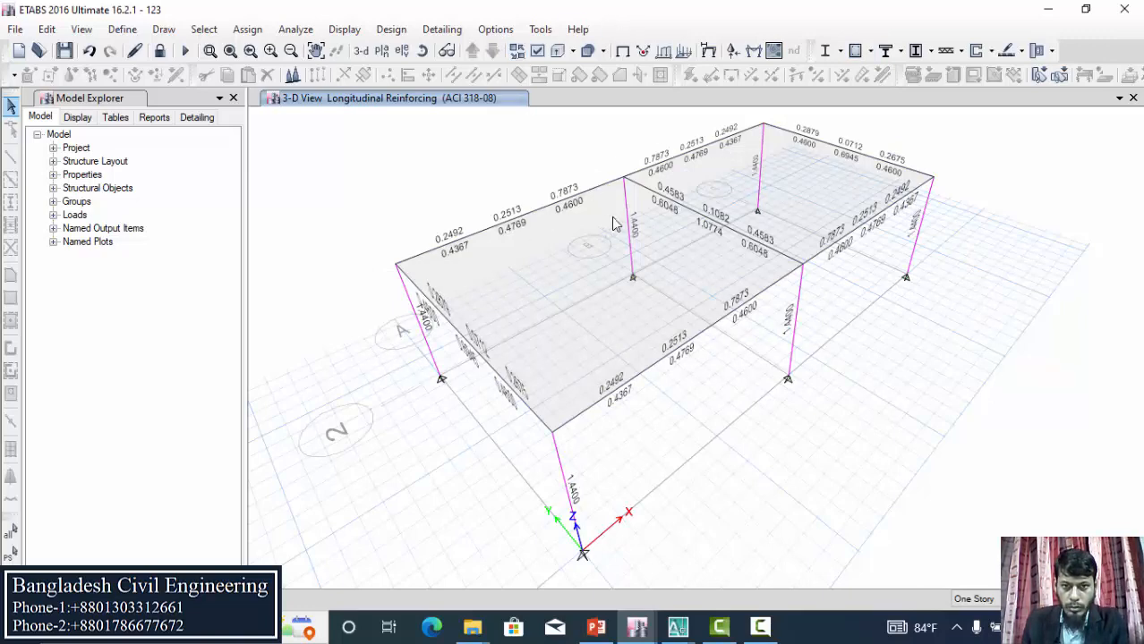
scroll(612, 220, "up", 5)
scroll(535, 227, "down", 5)
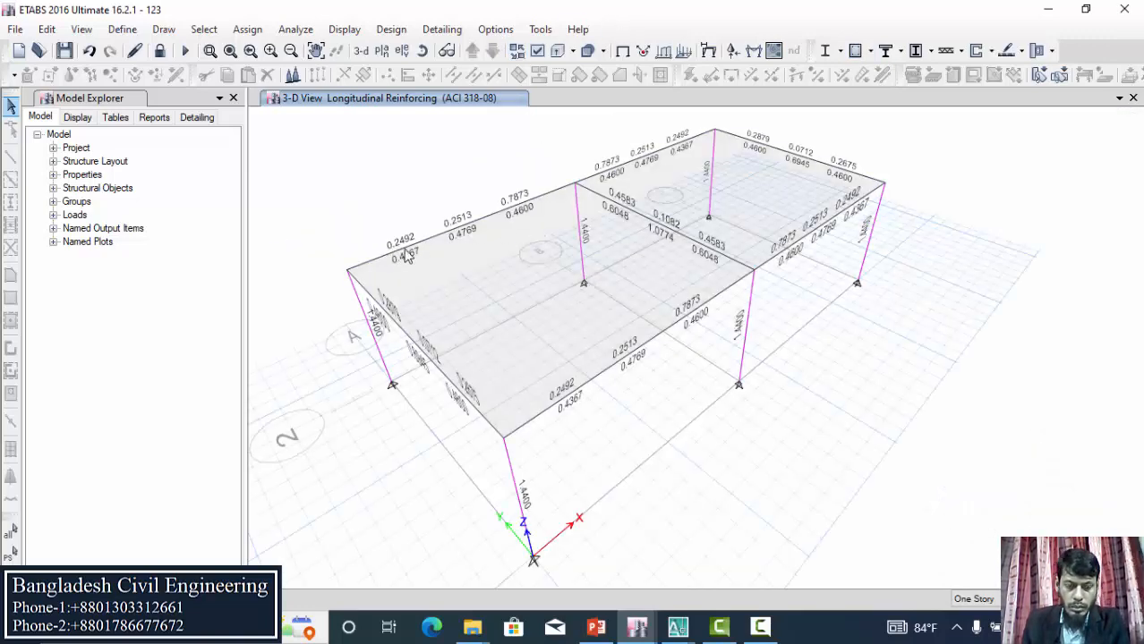
Display the longitudinal reinforcing of the beams and columns on the elevation along grid line 1.
left_click(402, 51)
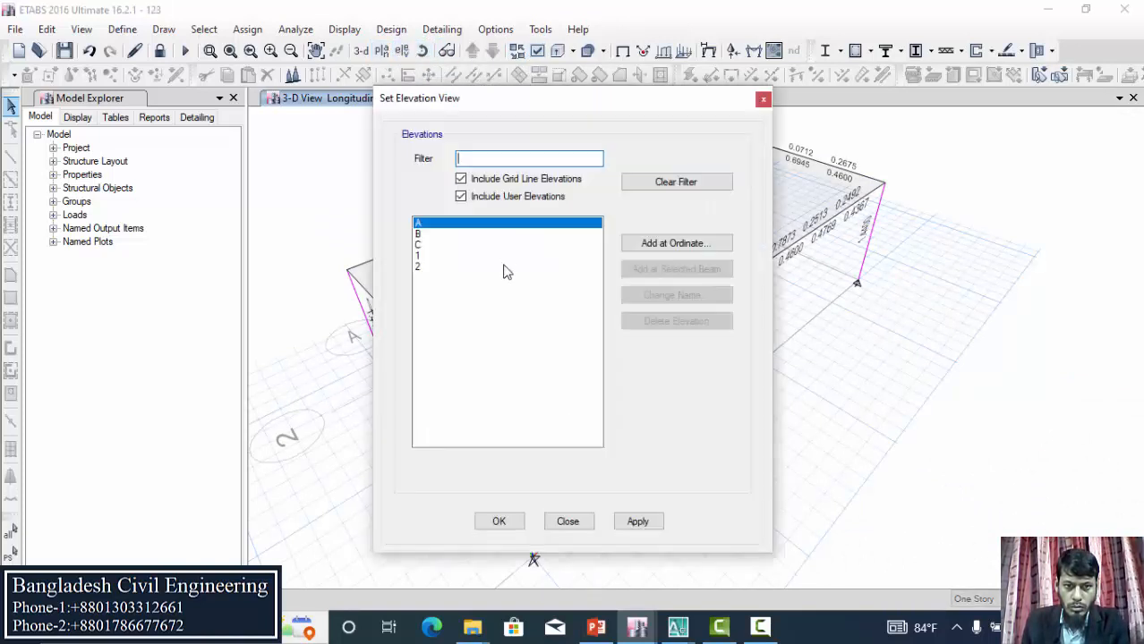
left_click(418, 256)
left_click(638, 521)
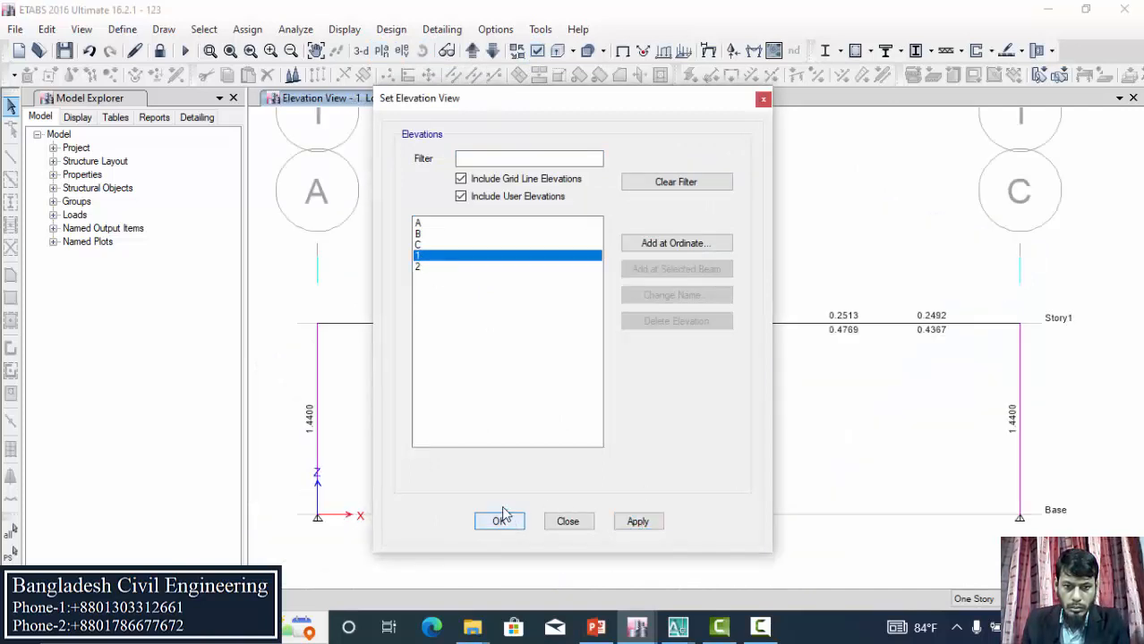
left_click(502, 519)
scroll(511, 365, "up", 2)
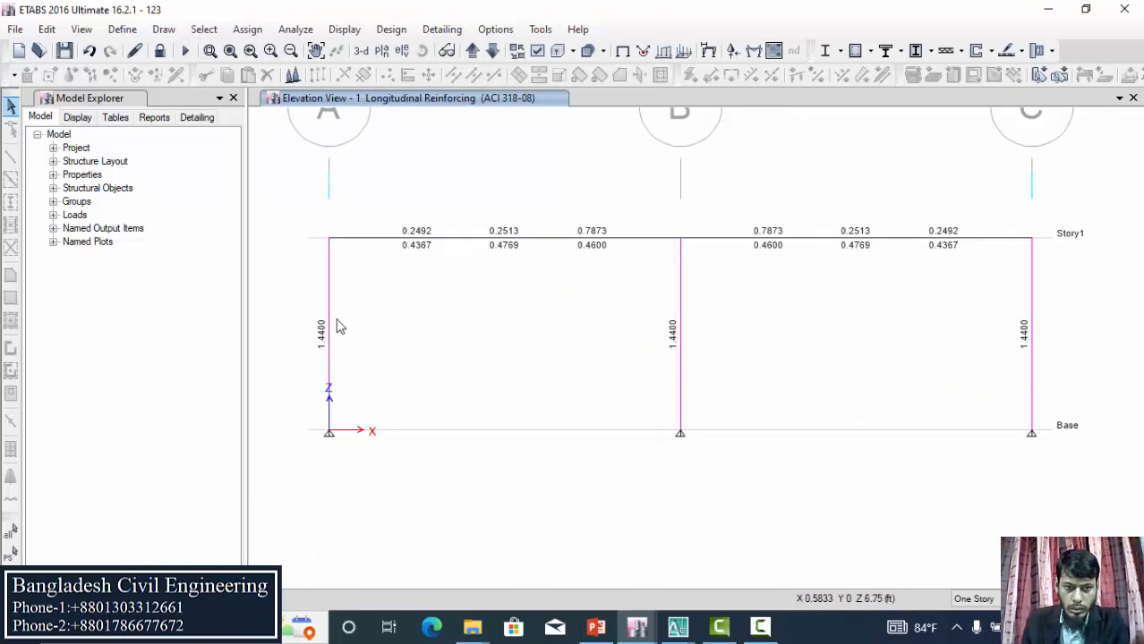
Display the rebar percentage of the beams and columns as the concrete frame design output on the elevation.
left_click(870, 52)
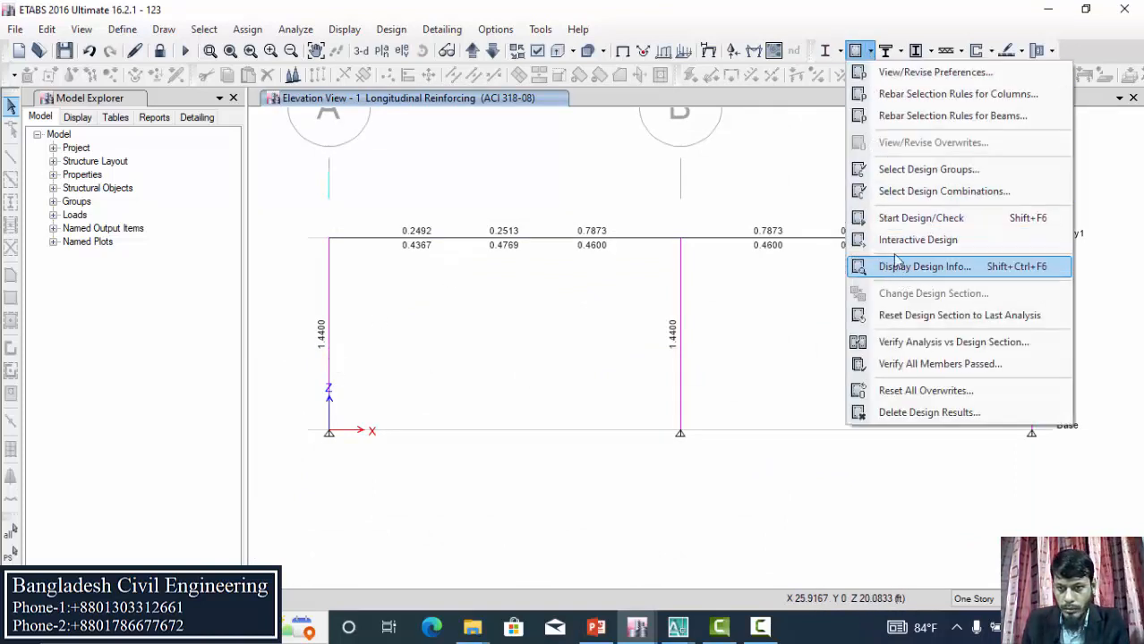
left_click(976, 267)
left_click(870, 161)
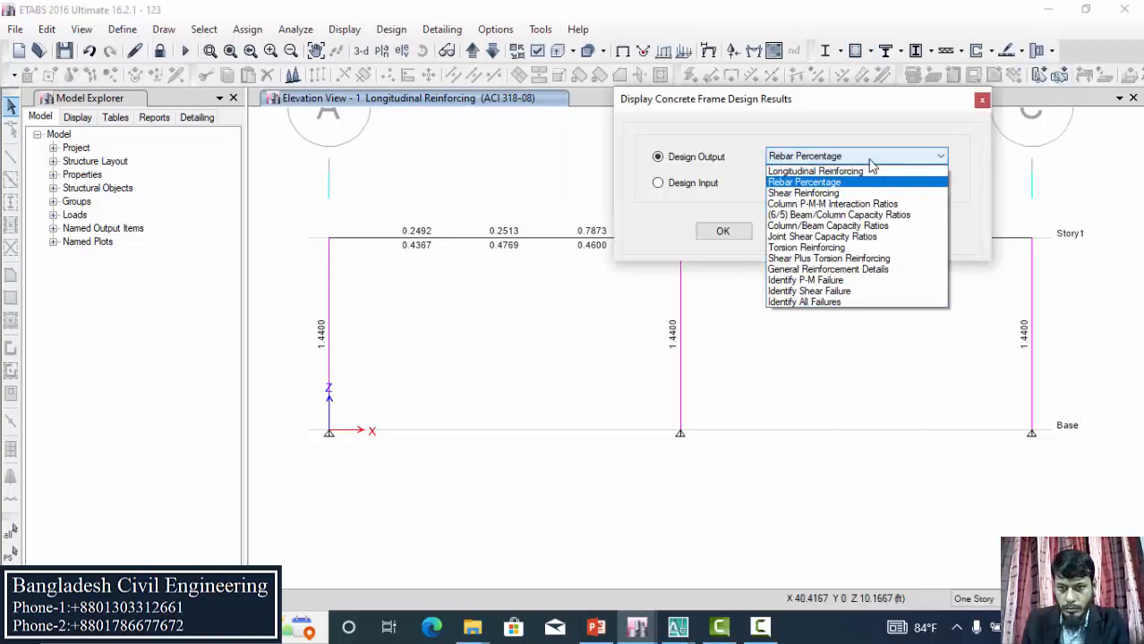
left_click(820, 183)
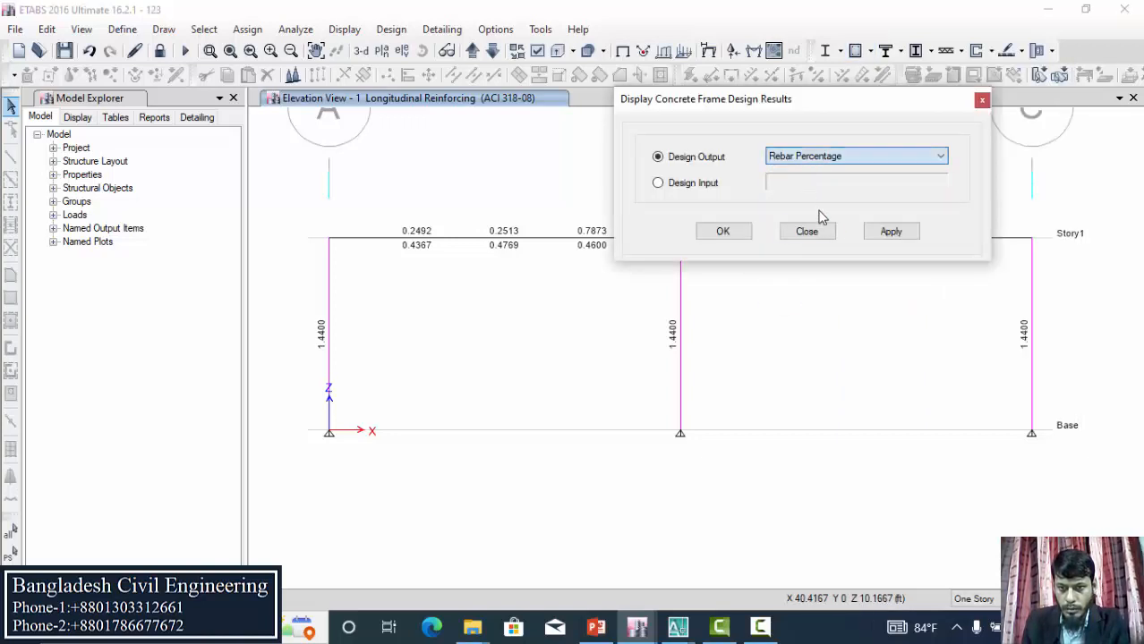
left_click(890, 234)
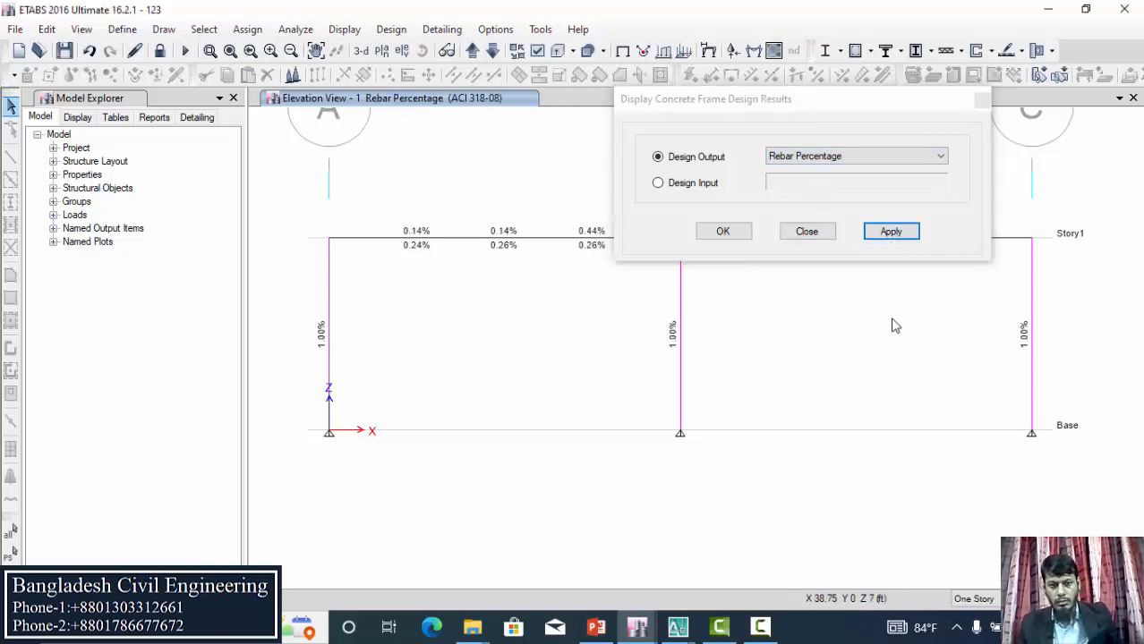
Switch the concrete design output back to longitudinal reinforcing and show the whole frame in 3D.
left_click(850, 156)
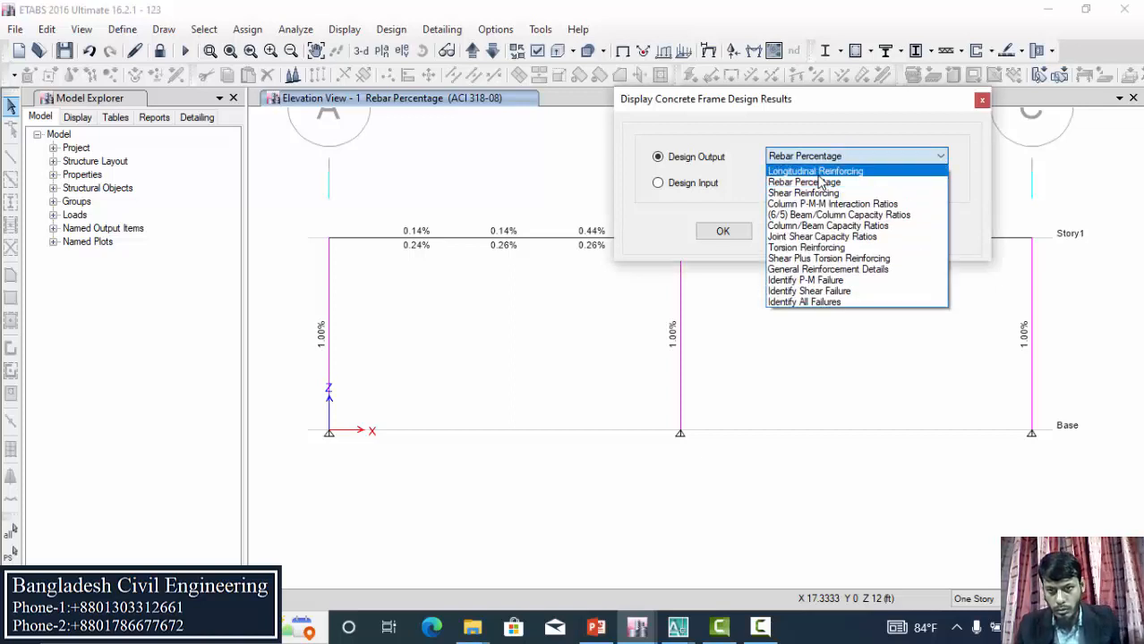
left_click(828, 171)
left_click(891, 234)
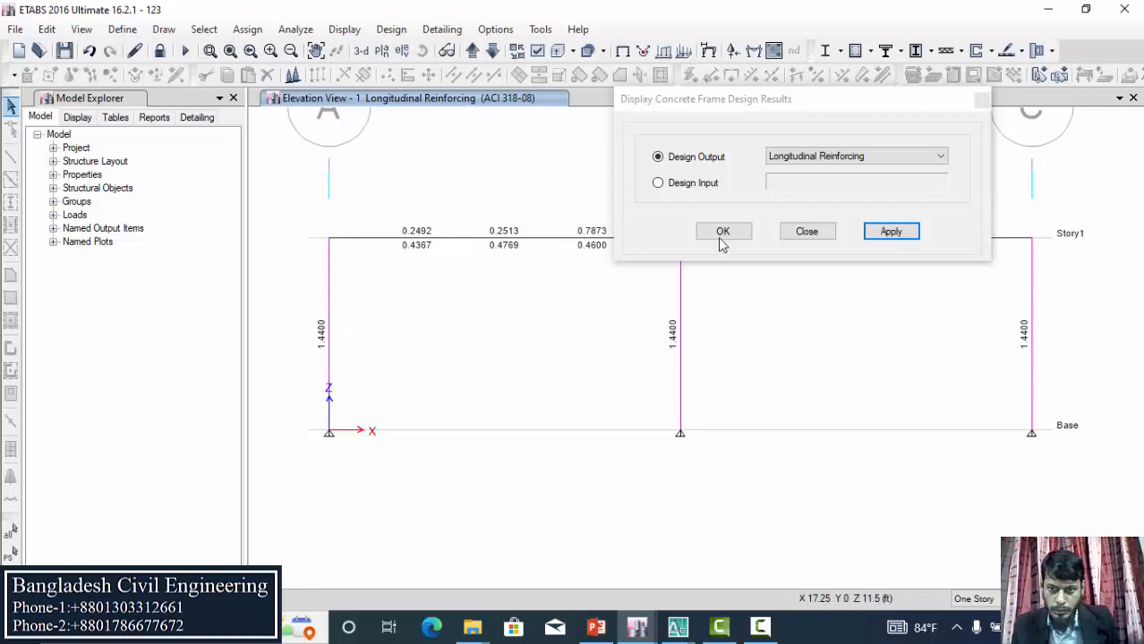
left_click(806, 232)
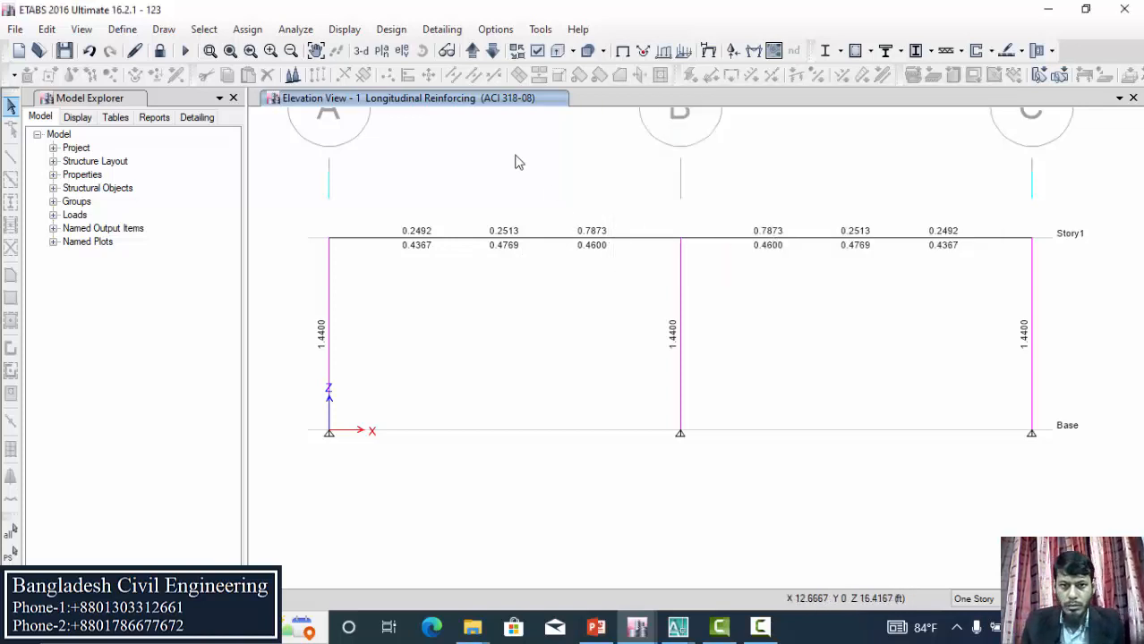
left_click(361, 51)
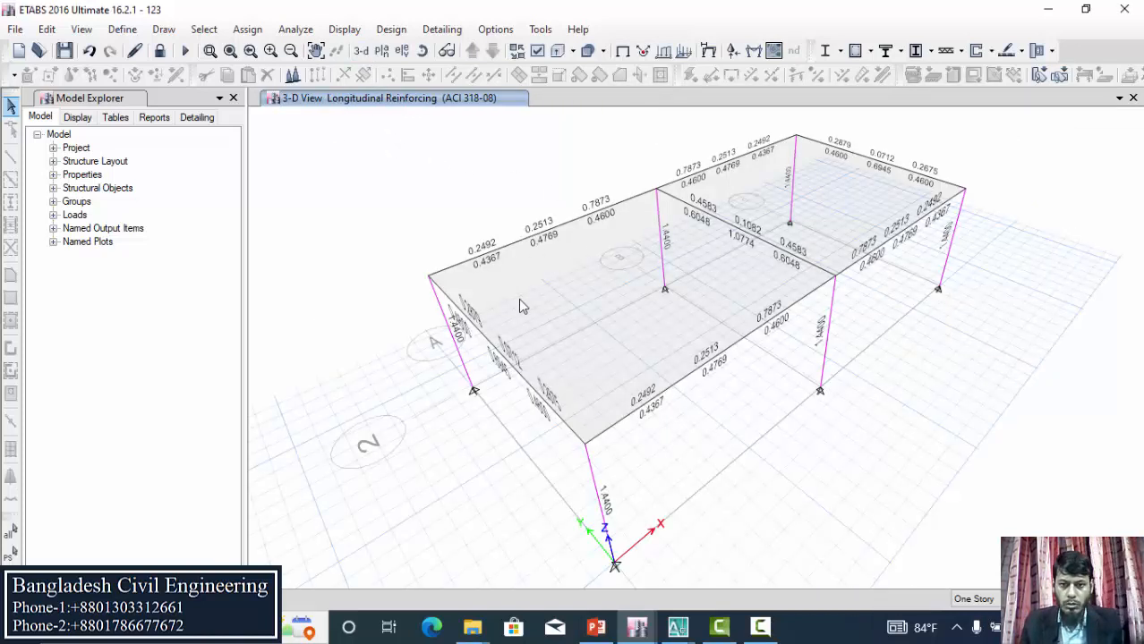